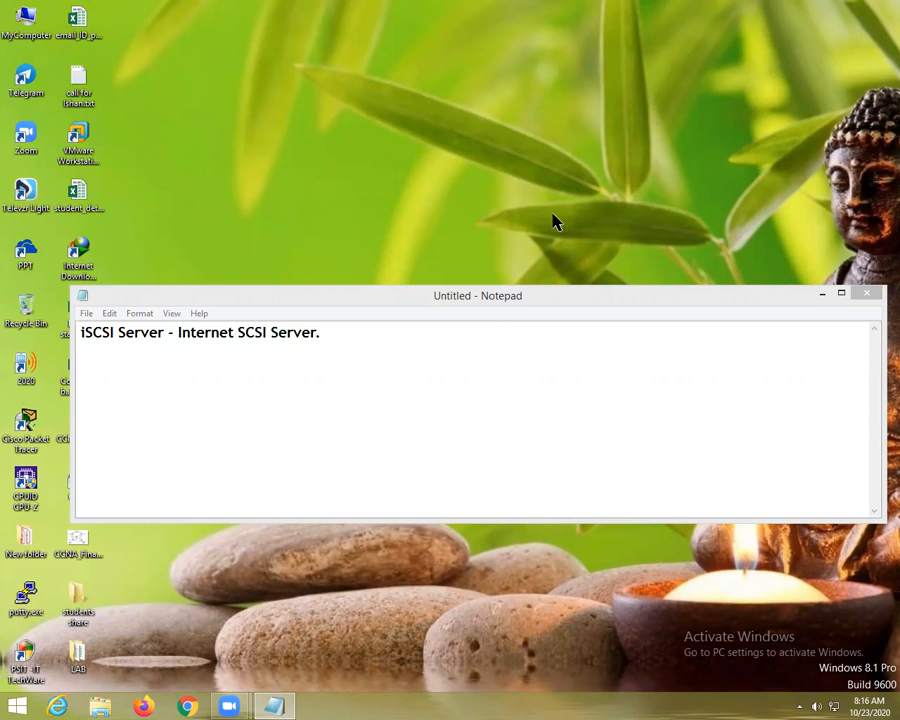
# Maximize the Notepad window and type the line 'ISCSI Targer/Server'
pyautogui.doubleClick(461, 294)
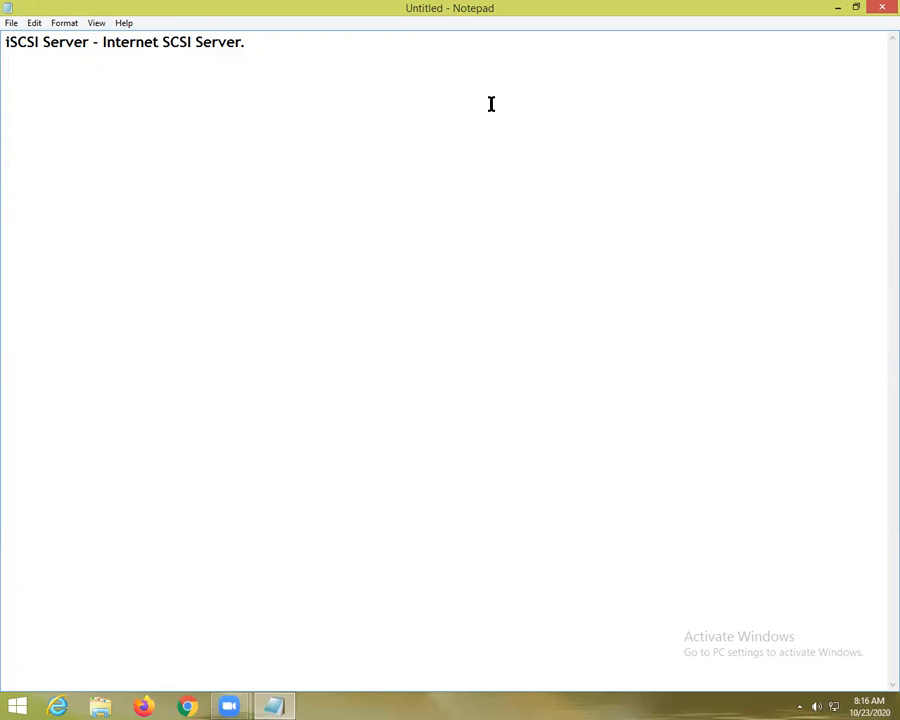
pyautogui.write('I')
pyautogui.write('S')
pyautogui.write('CSI ')
pyautogui.write('Targ')
pyautogui.write('er/Server')
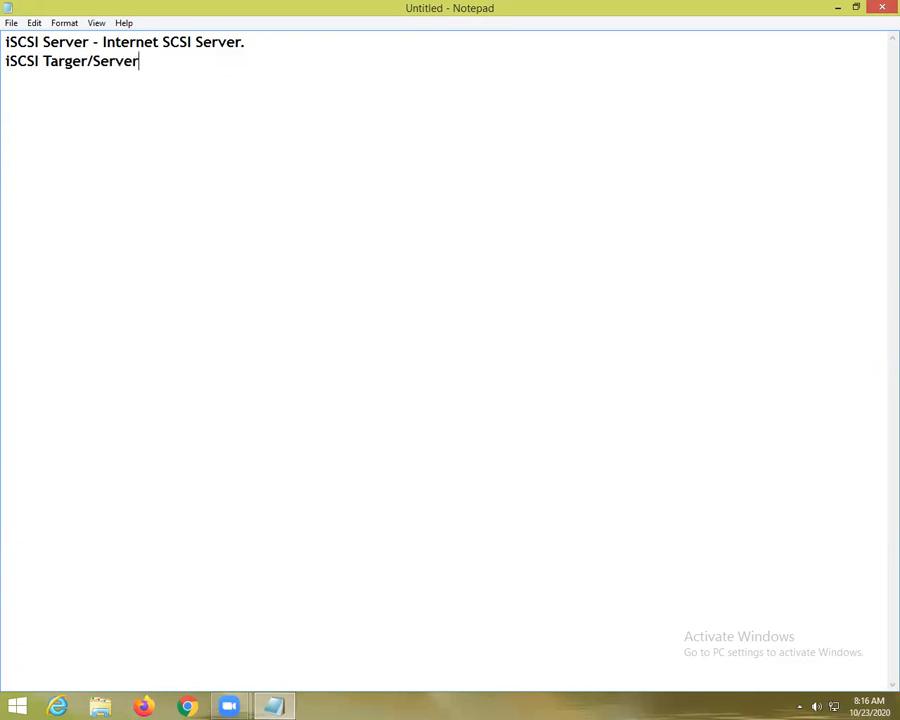
# Add the lines 'iSCSI Initiator/Client' and 'iSCSI working port no 3260/TCP' to the notes
pyautogui.press('Return')
pyautogui.write('iSCSI Initi')
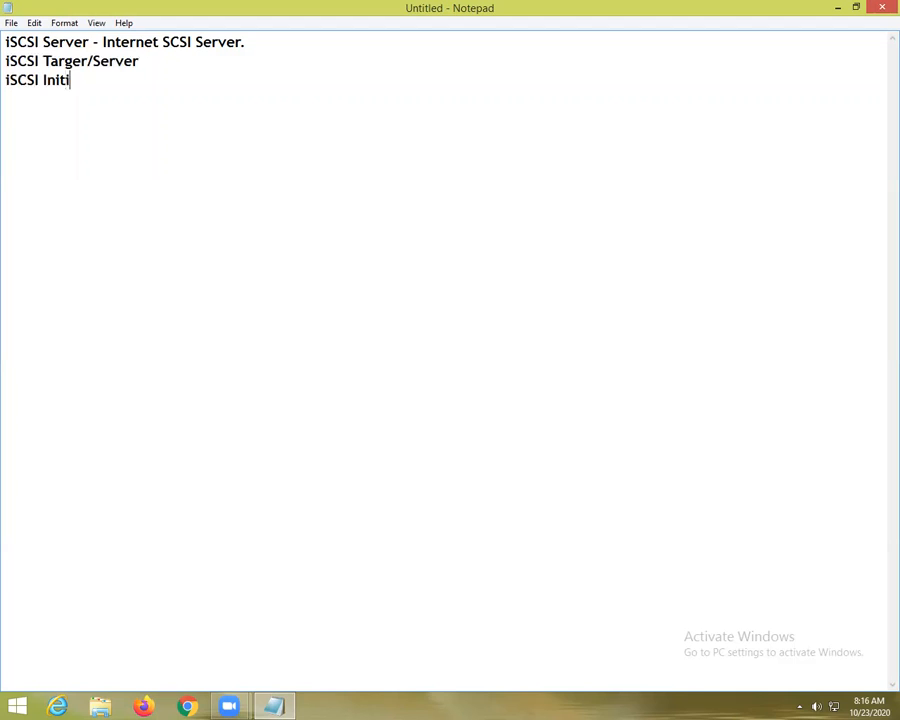
pyautogui.write('ator/Client')
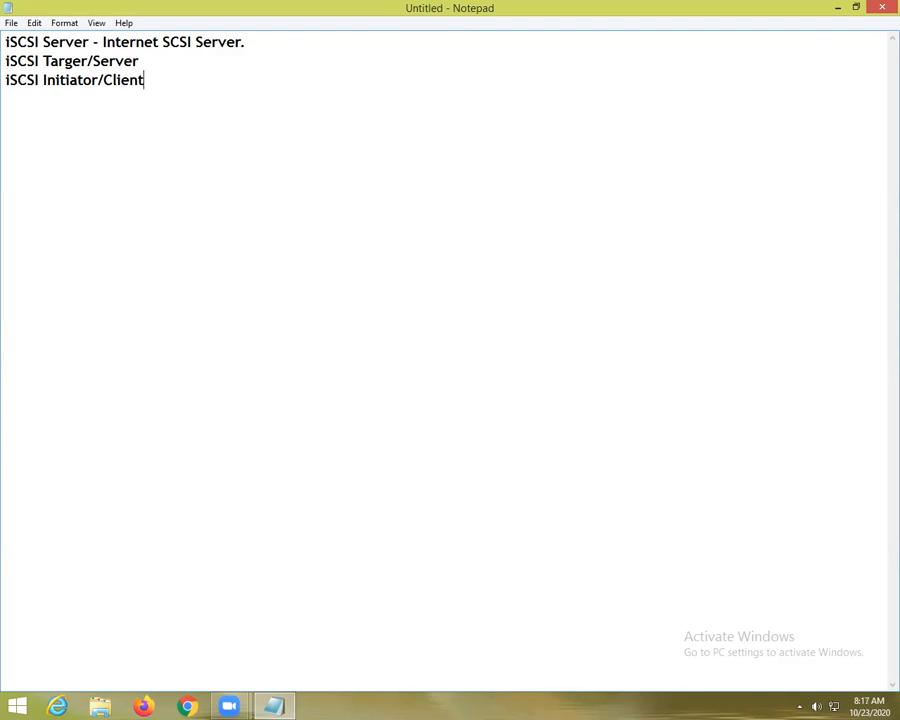
pyautogui.press('Return')
pyautogui.write('iSCSI working ')
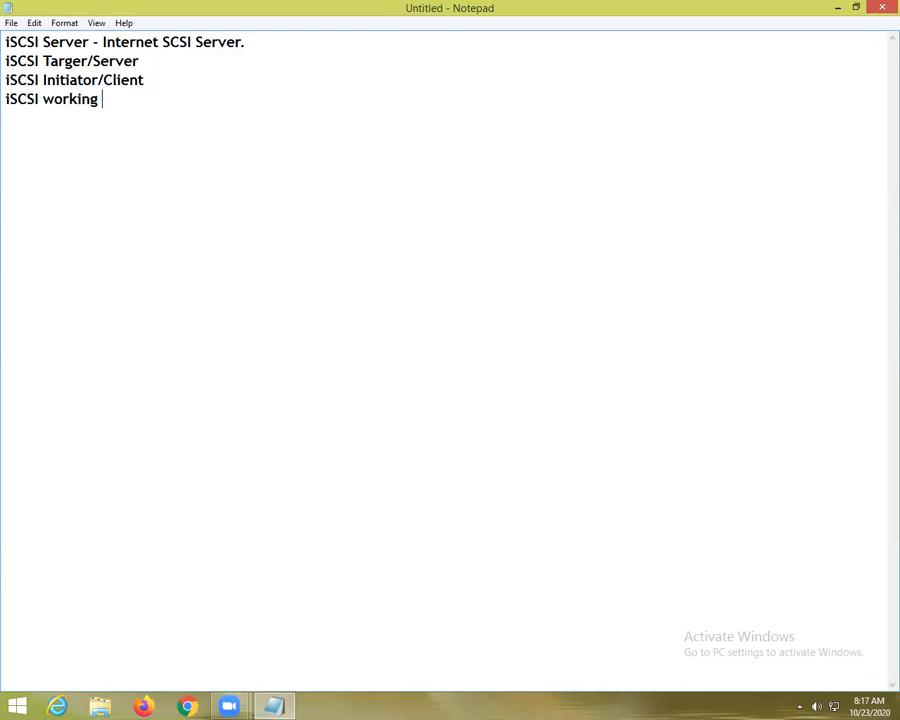
pyautogui.write('port no 3260/TCP')
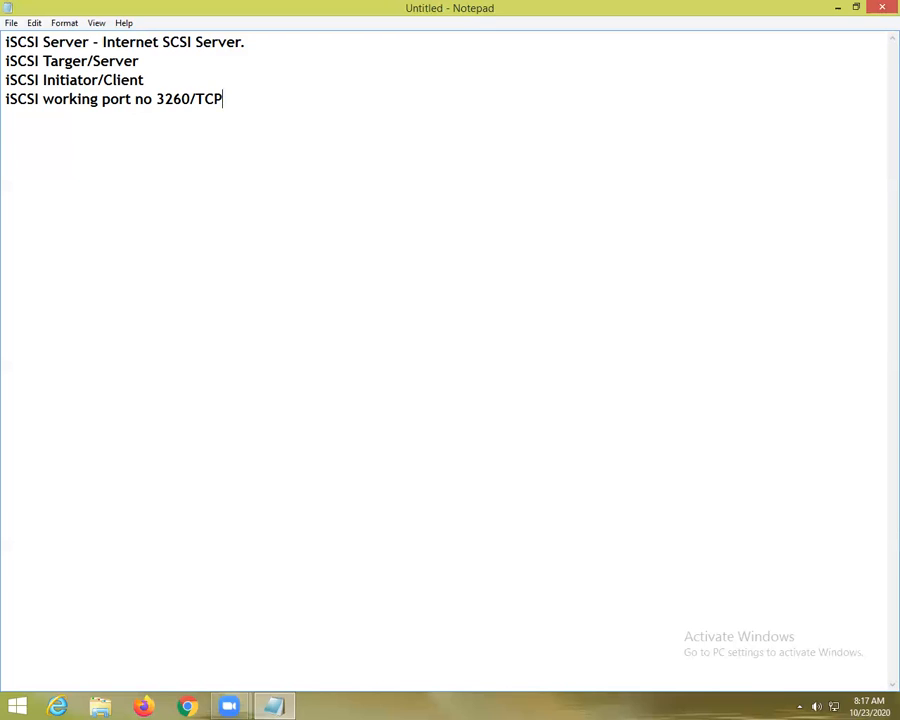
# Minimize Notepad, refresh the desktop, and select the VMware Workstation shortcut
pyautogui.moveTo(8, 42); pyautogui.dragTo(239, 102)
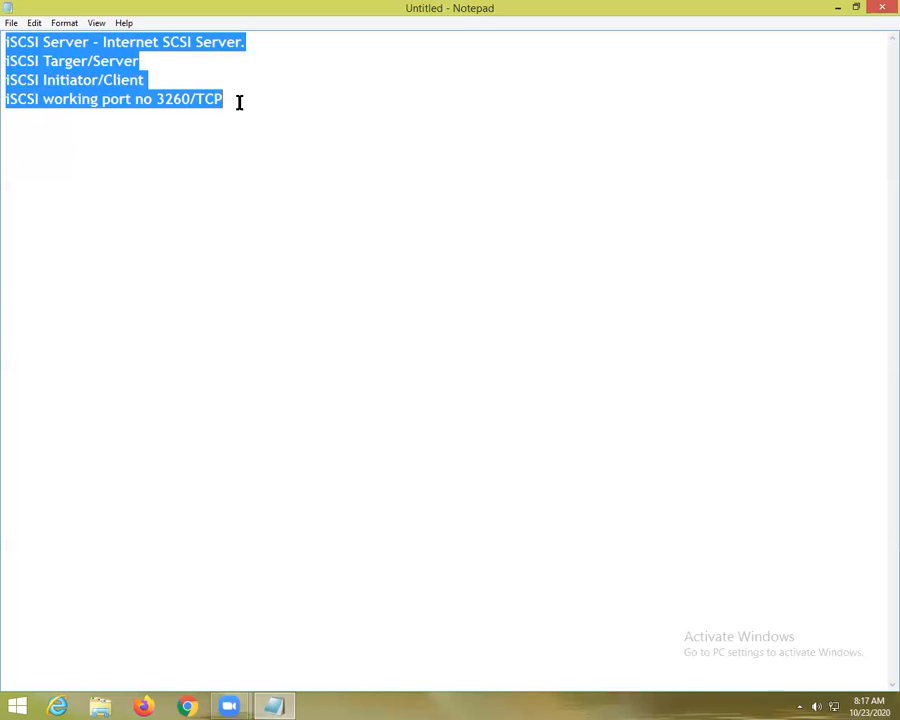
pyautogui.click(239, 102)
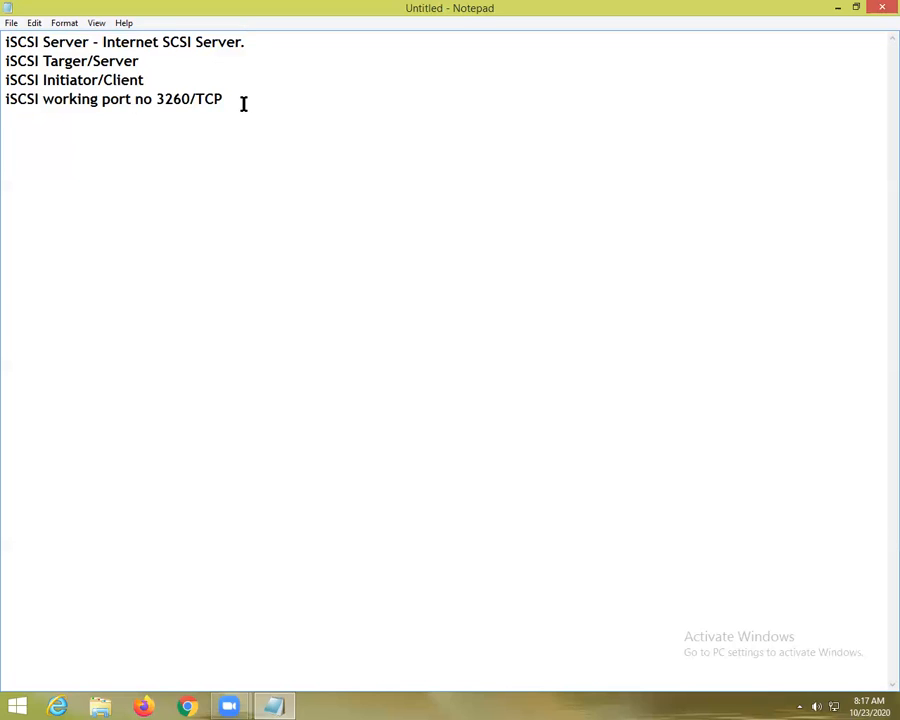
pyautogui.click(838, 8)
pyautogui.rightClick(268, 255)
pyautogui.click(308, 294)
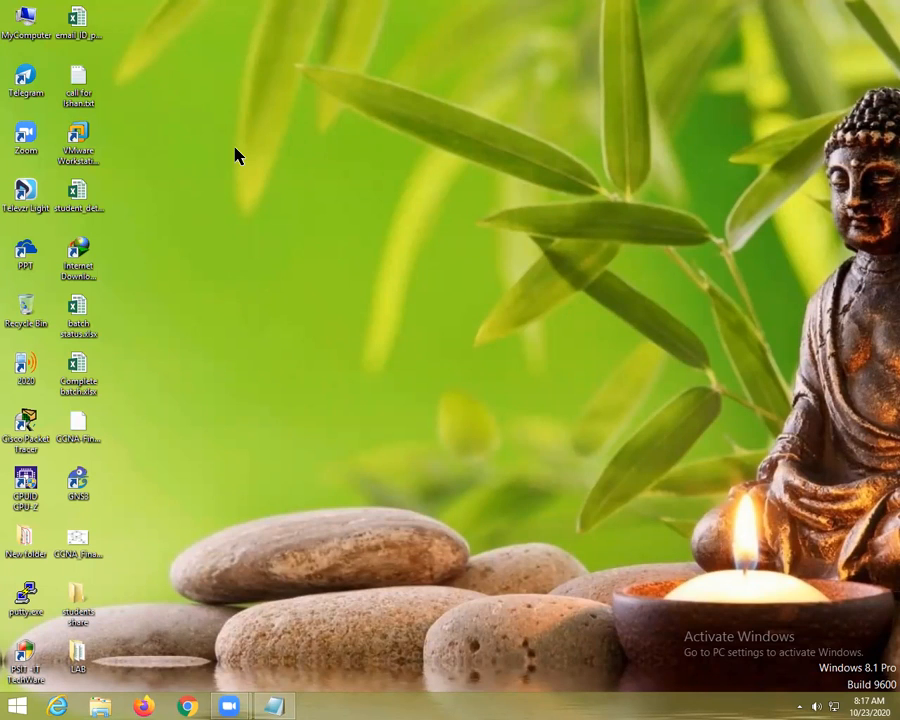
pyautogui.click(88, 135)
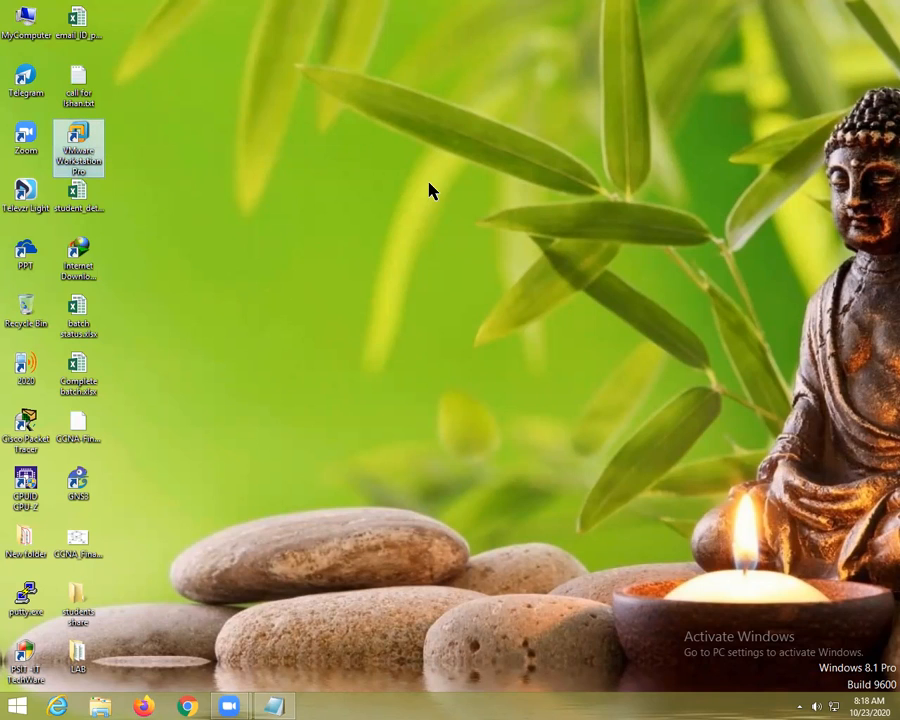
# Launch VMware Workstation and revert AD-DS to its Fresh with AD snapshot
pyautogui.press('Return')
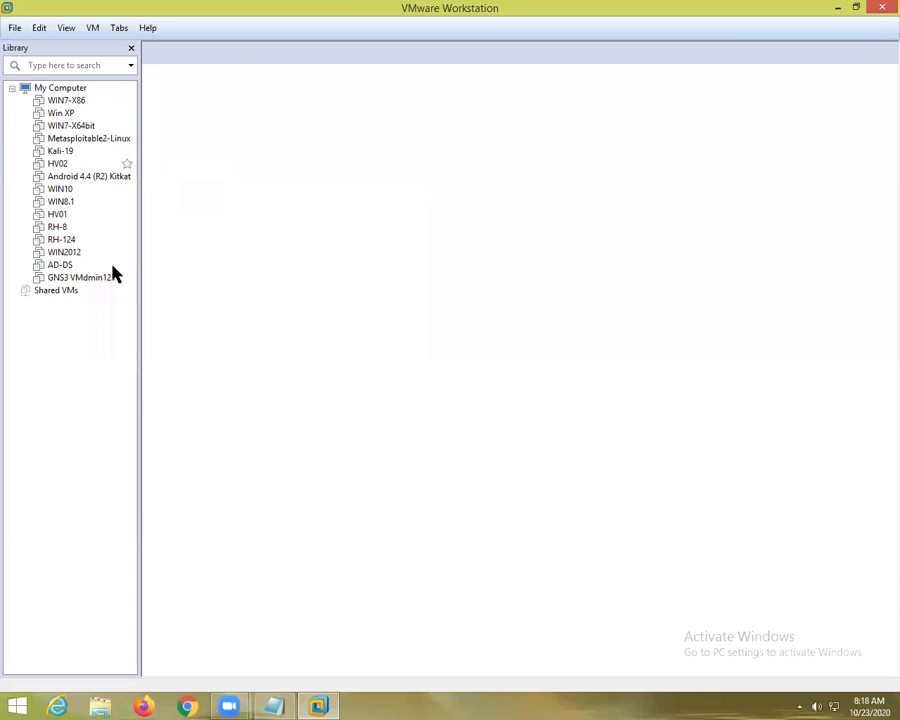
pyautogui.click(105, 277)
pyautogui.click(305, 54)
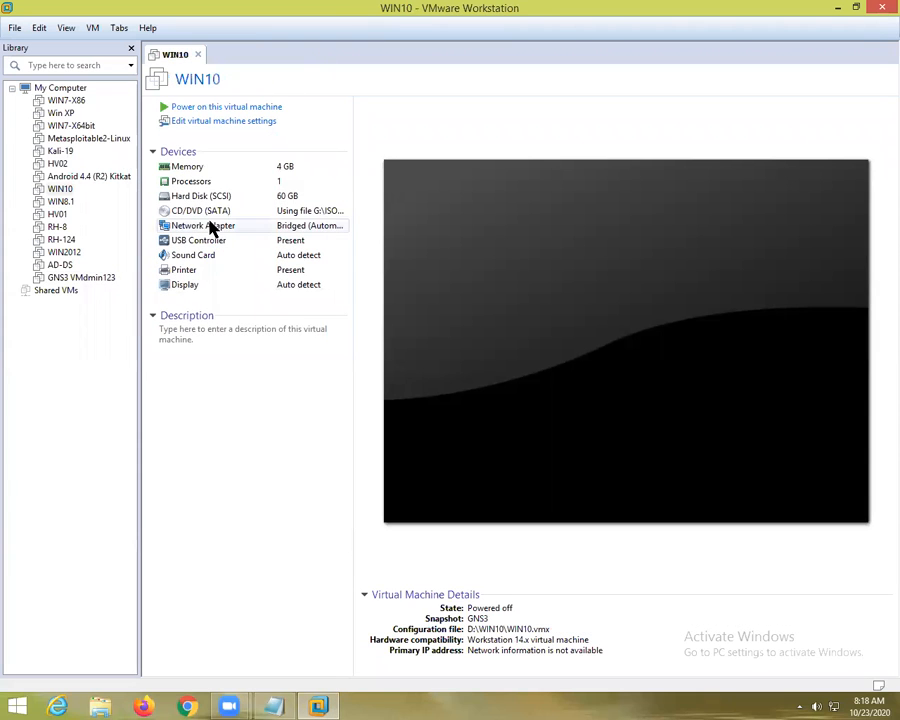
pyautogui.click(59, 268)
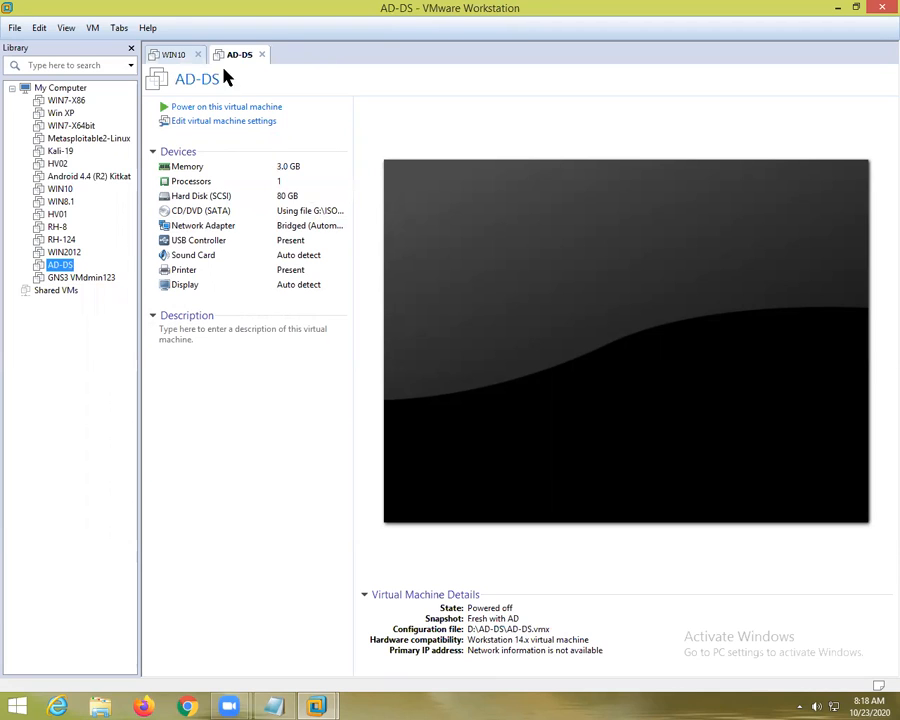
pyautogui.rightClick(237, 62)
pyautogui.moveTo(283, 178)
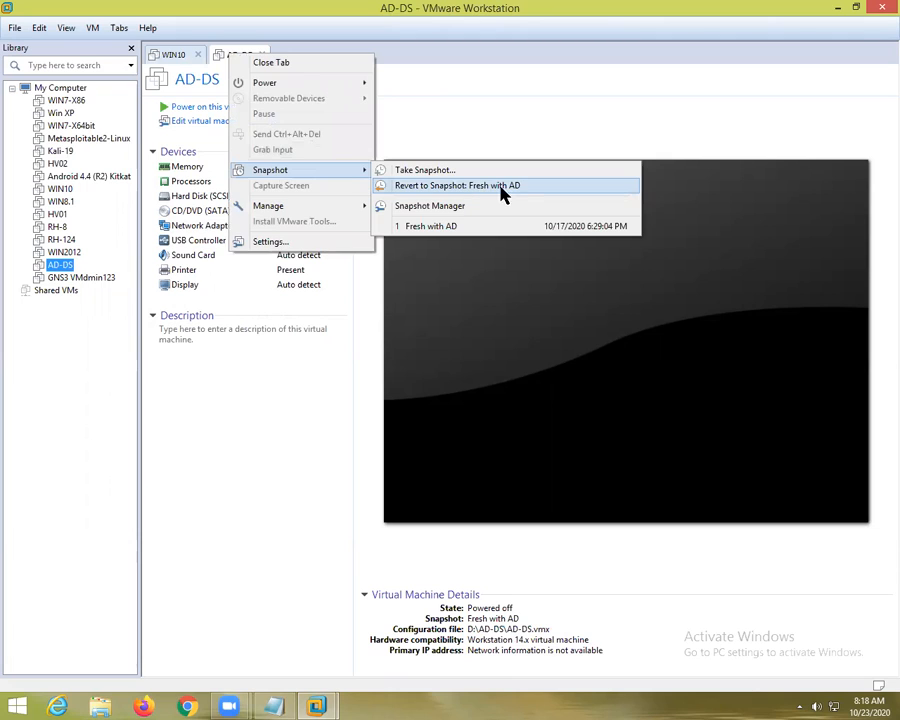
pyautogui.click(519, 186)
pyautogui.press('Return')
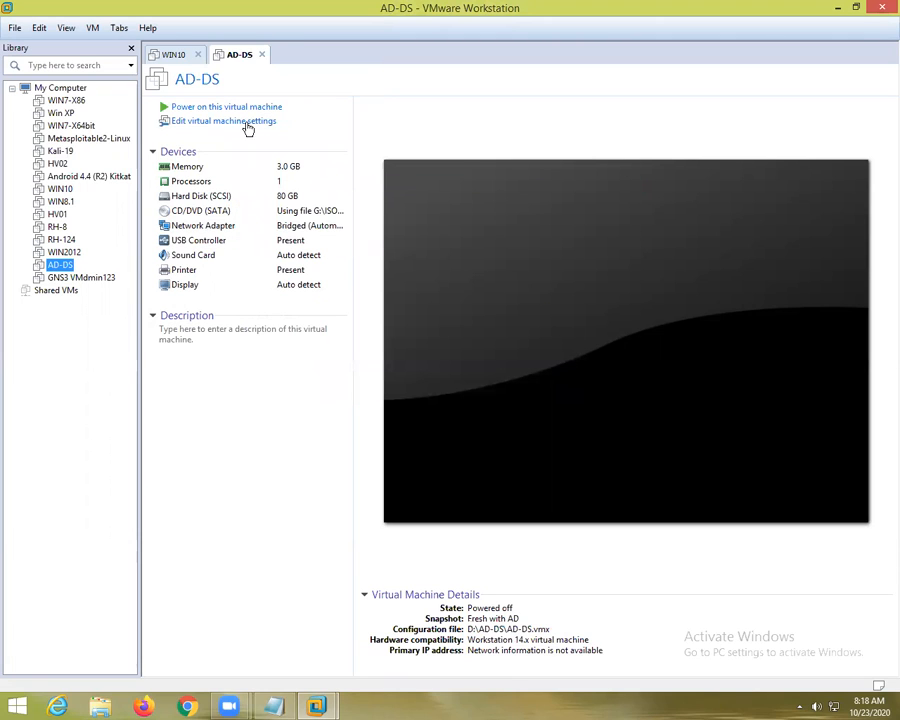
# Set AD-DS memory to 4096 MB and power the machine on
pyautogui.click(206, 168)
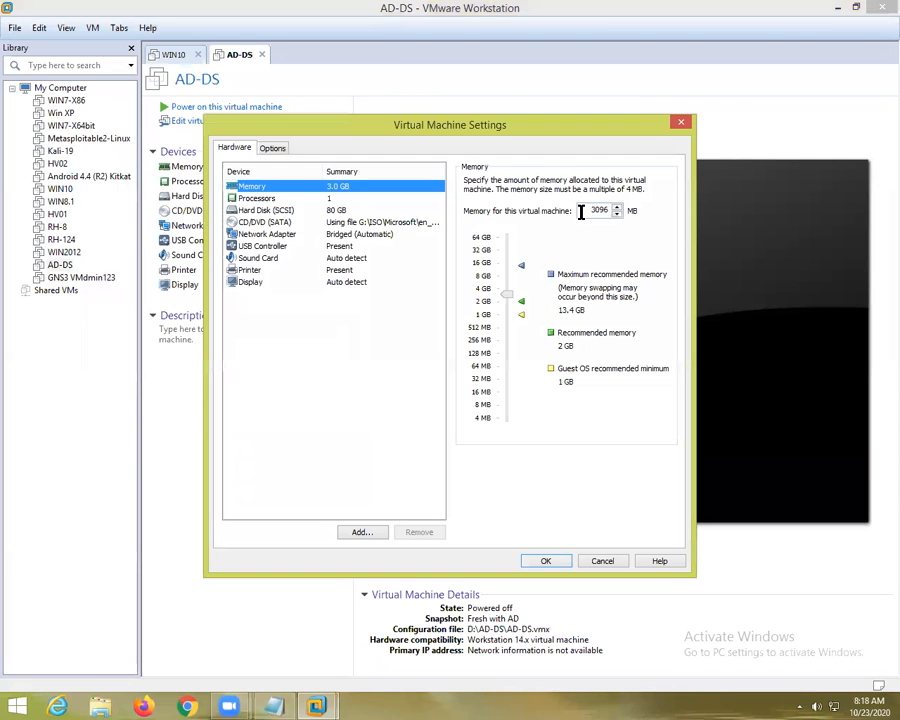
pyautogui.write('4096')
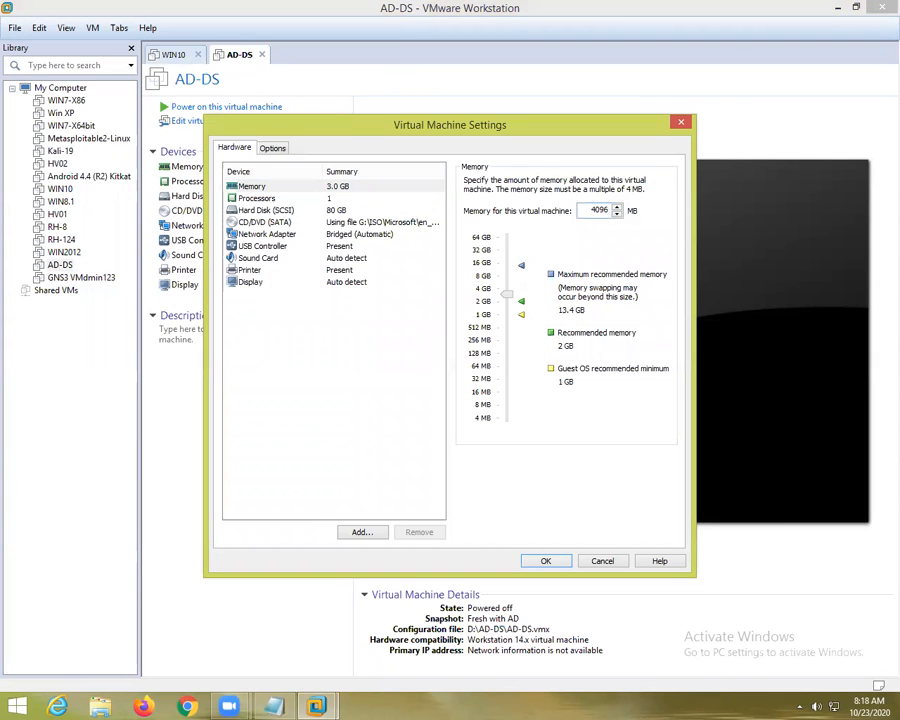
pyautogui.press('Return')
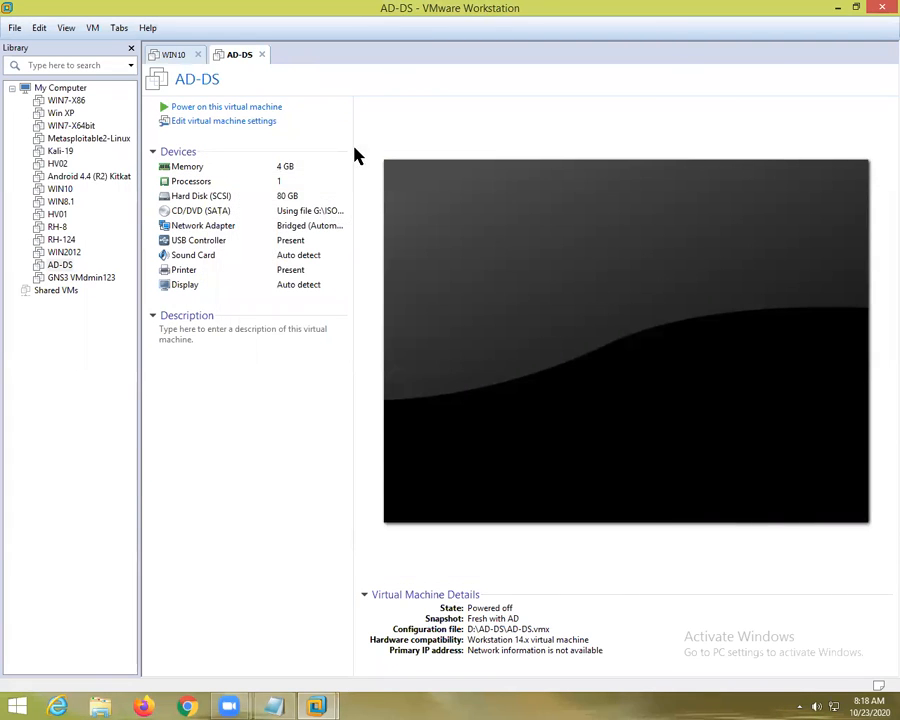
pyautogui.click(217, 110)
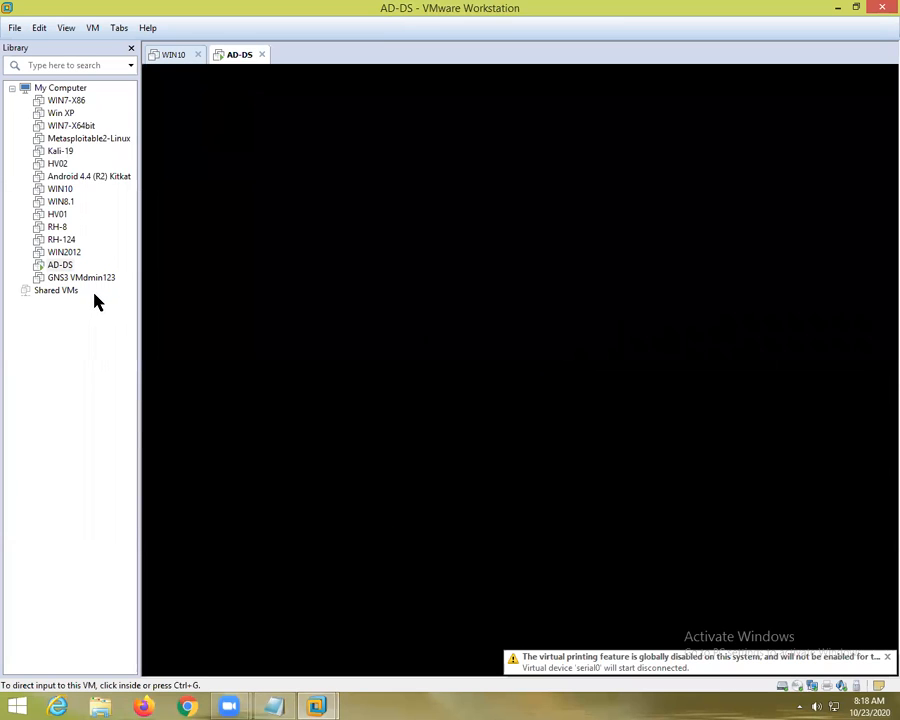
# Revert HV01 to its Fresh snapshot and power it on
pyautogui.doubleClick(57, 216)
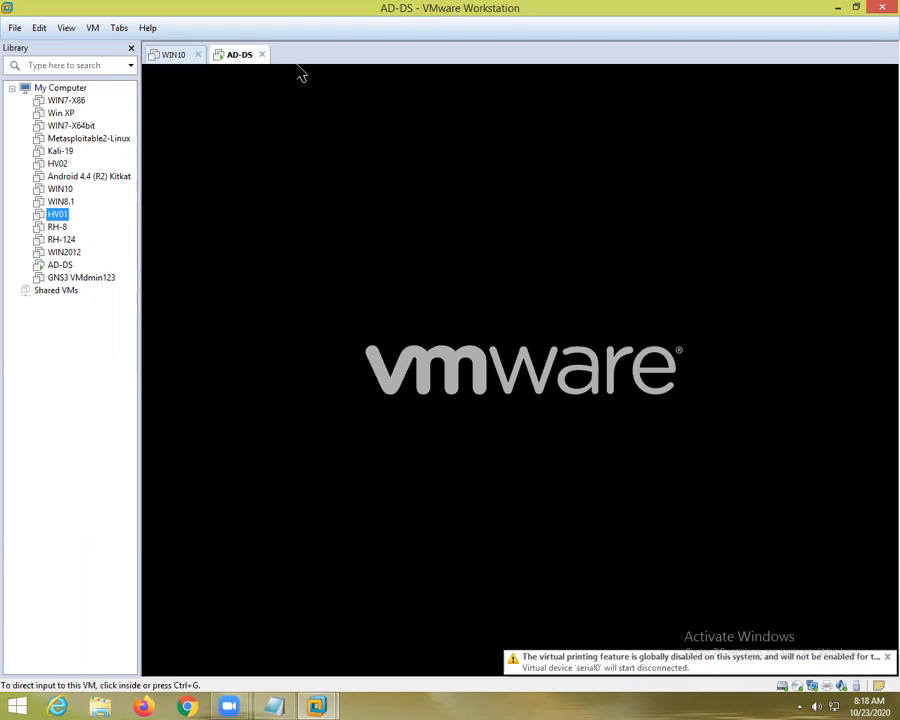
pyautogui.rightClick(304, 54)
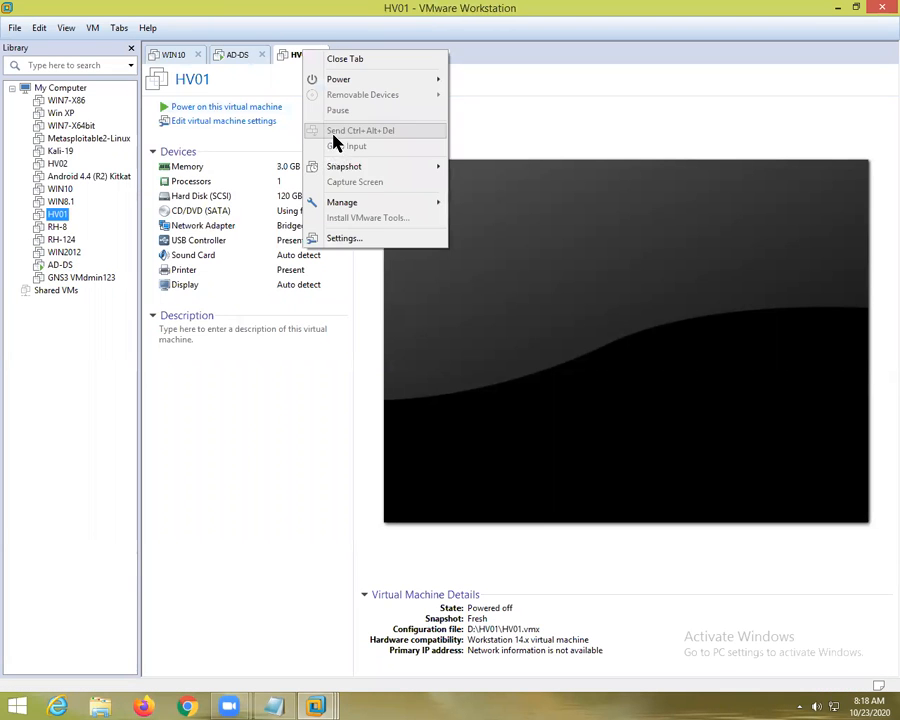
pyautogui.moveTo(365, 168)
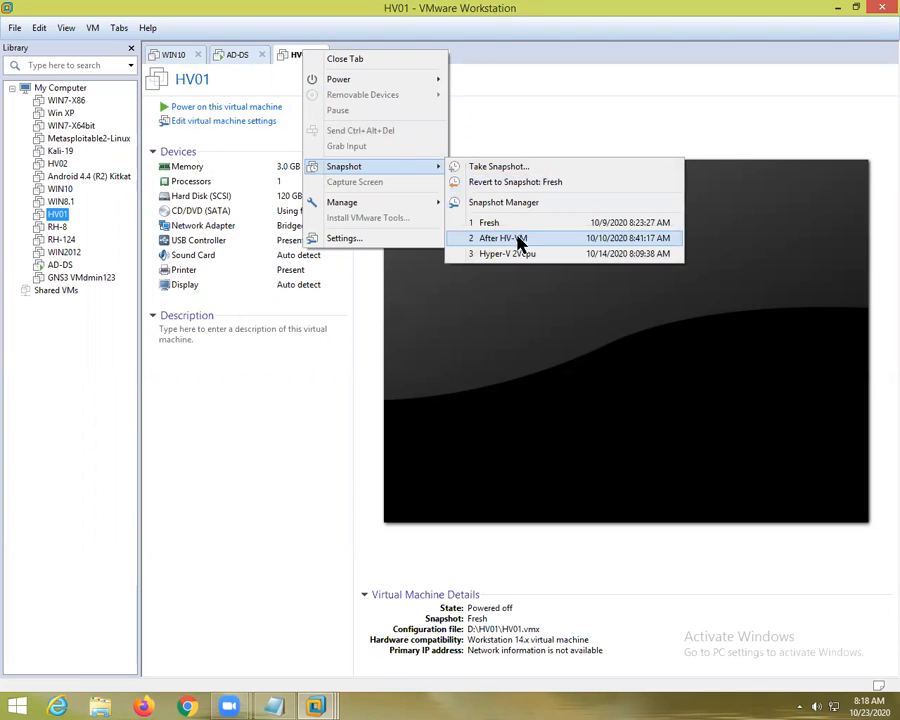
pyautogui.click(533, 184)
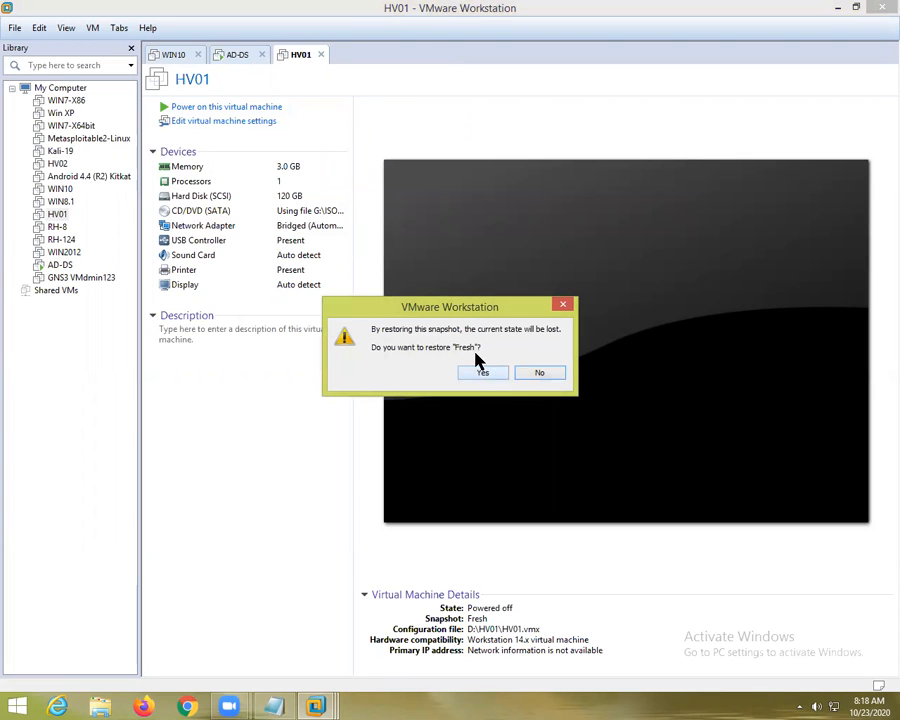
pyautogui.click(482, 372)
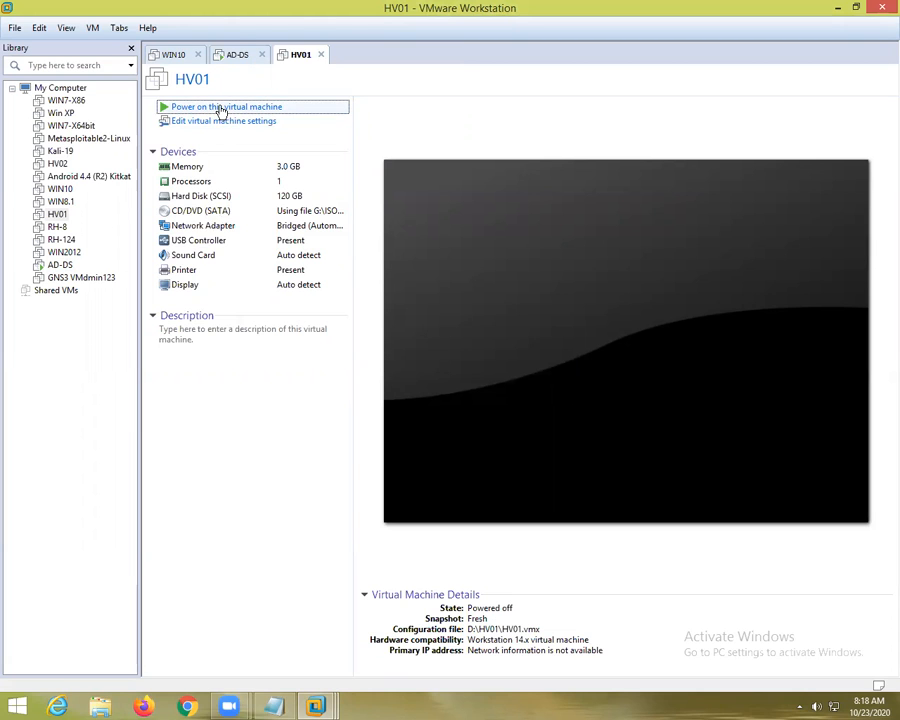
pyautogui.click(222, 107)
# Review the AD-DS USB controller and network adapter settings without making changes
pyautogui.rightClick(239, 54)
pyautogui.click(287, 244)
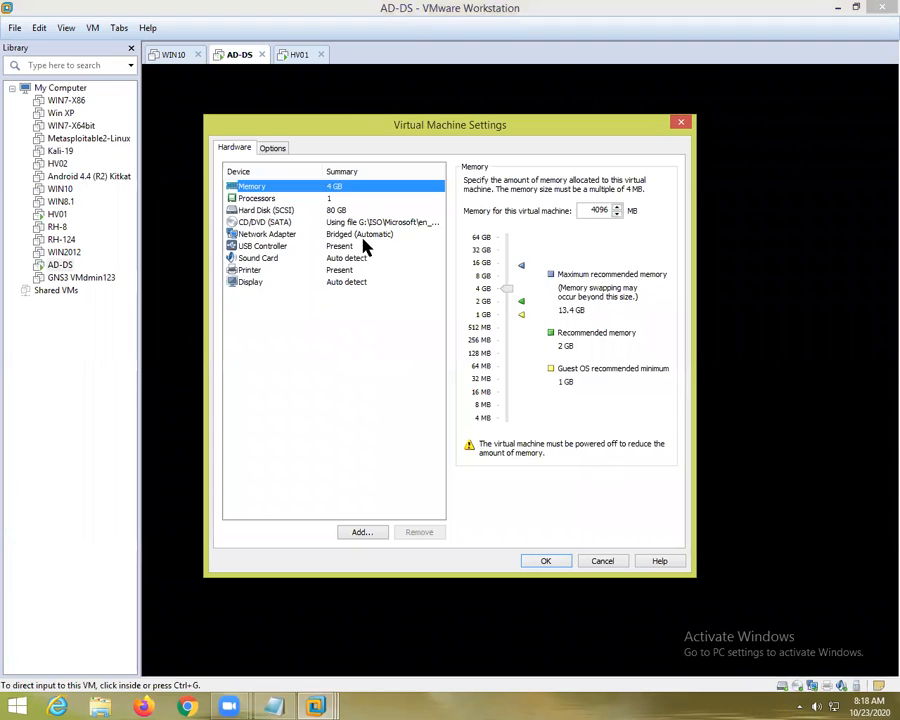
pyautogui.click(404, 245)
pyautogui.click(392, 234)
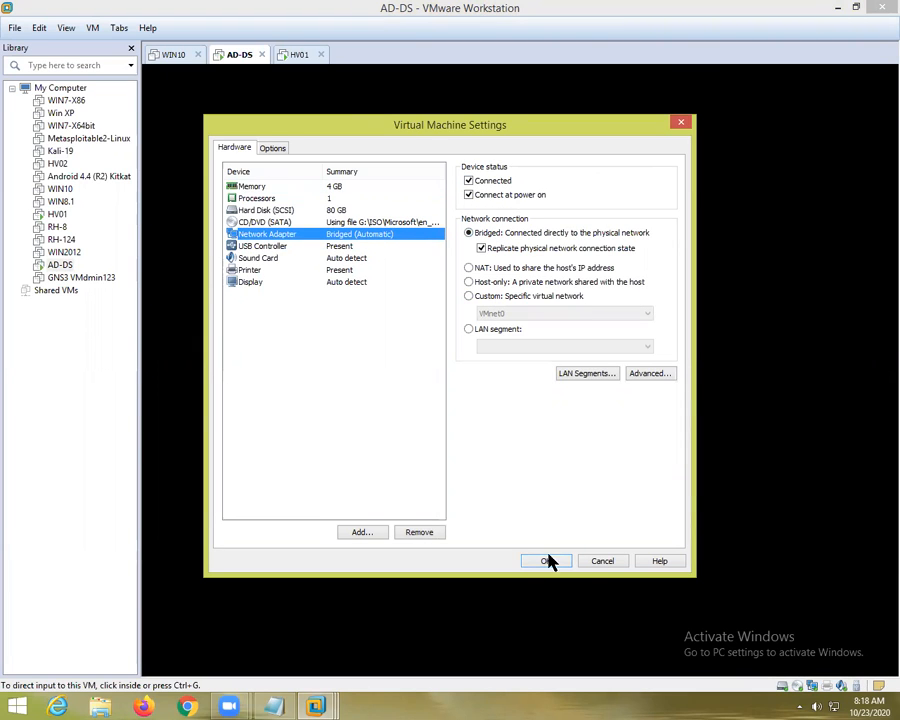
pyautogui.click(597, 560)
# Review HV01's network adapter settings and close the dialog without saving
pyautogui.click(297, 55)
pyautogui.rightClick(294, 52)
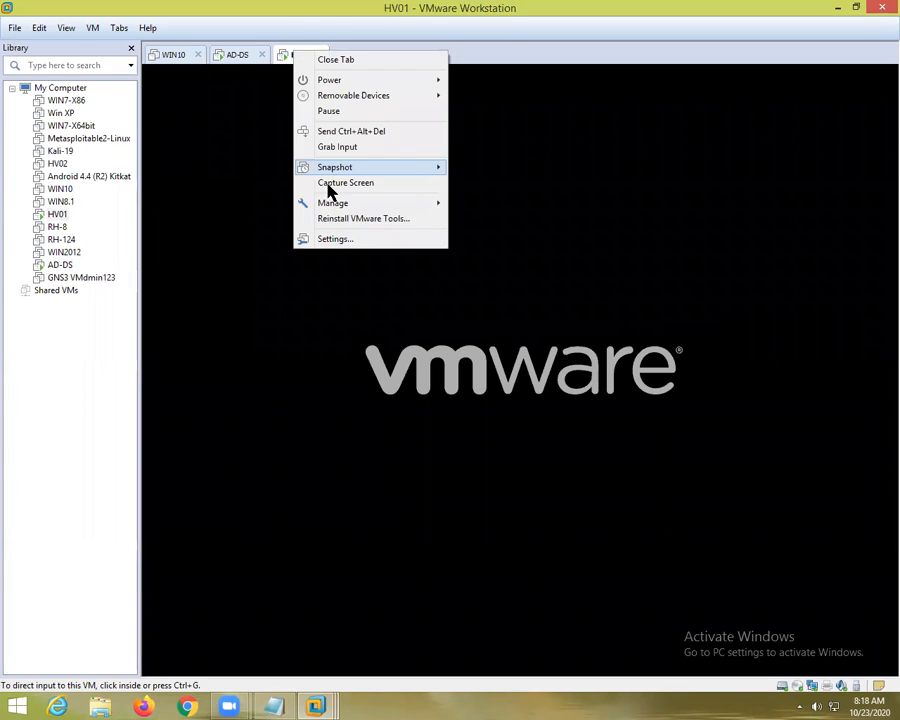
pyautogui.click(351, 238)
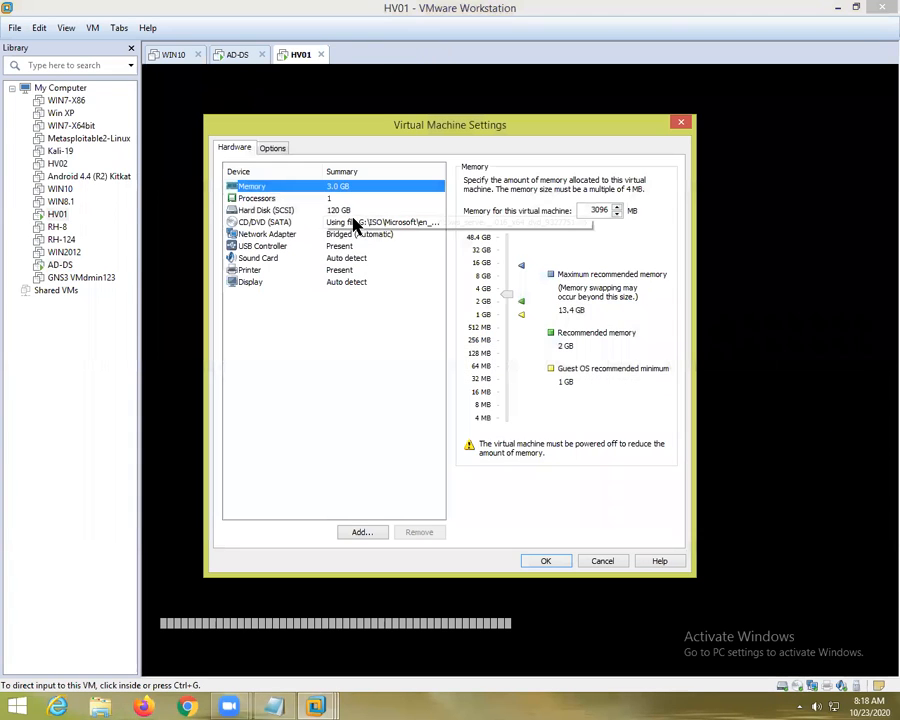
pyautogui.click(378, 234)
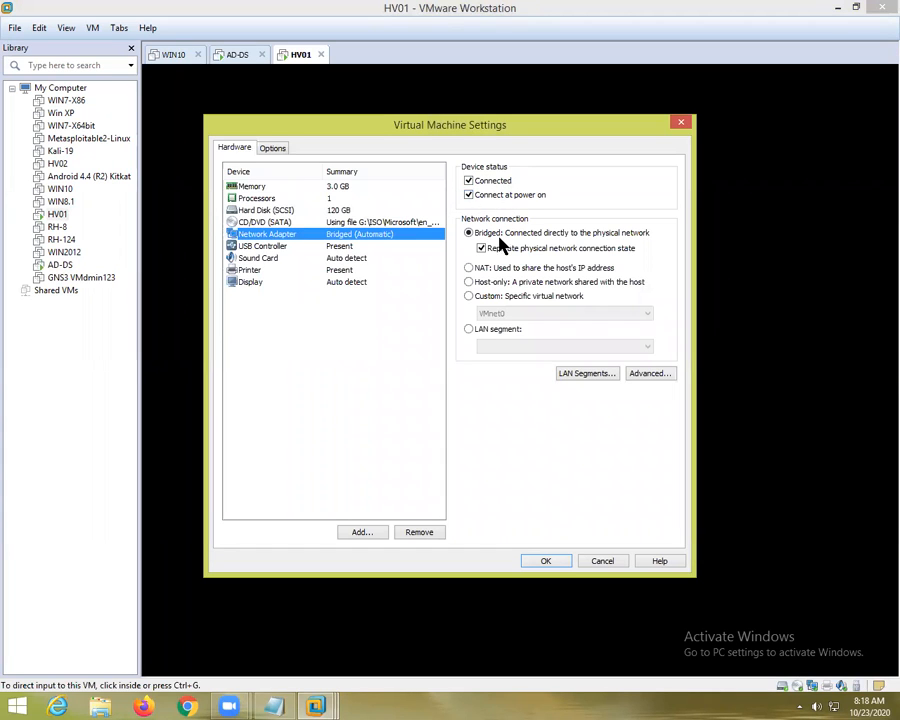
pyautogui.click(604, 561)
pyautogui.click(236, 58)
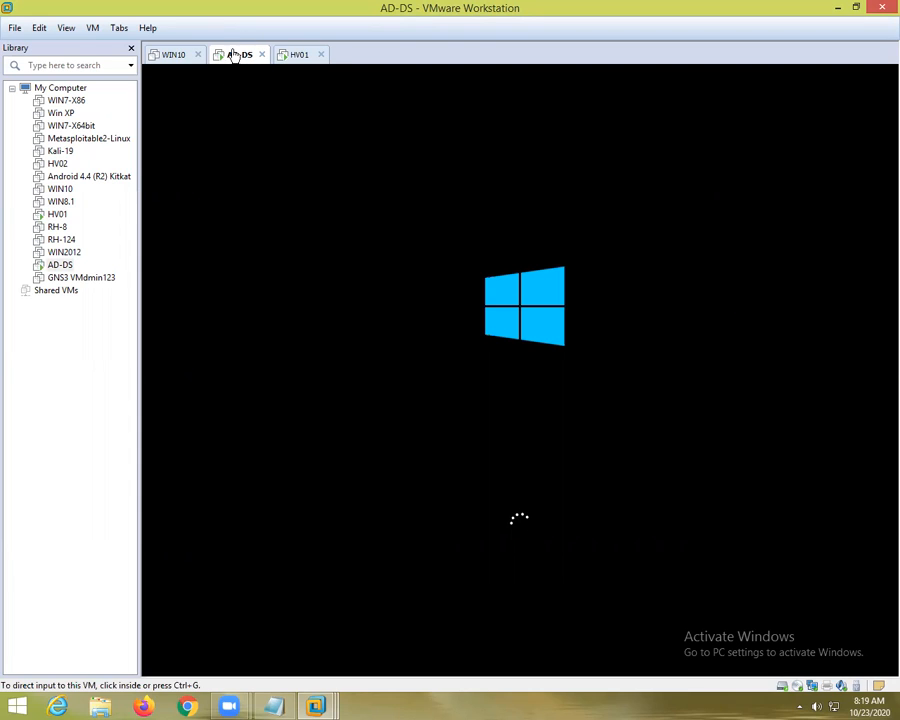
pyautogui.click(296, 56)
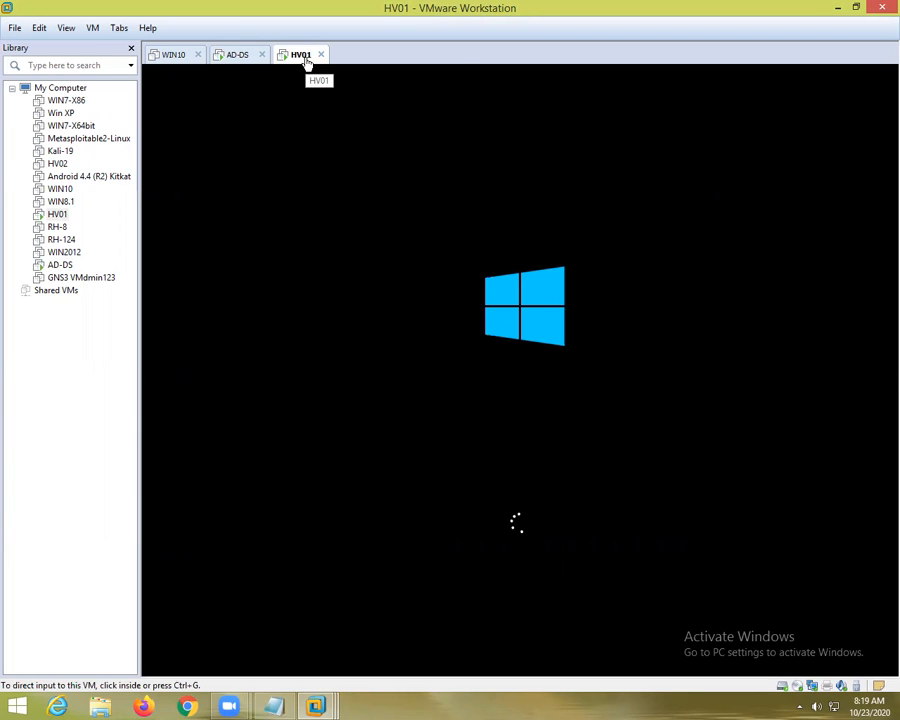
# Power off HV01, revert it to its Fresh snapshot, and close its tab
pyautogui.rightClick(307, 60)
pyautogui.moveTo(313, 88)
pyautogui.click(514, 172)
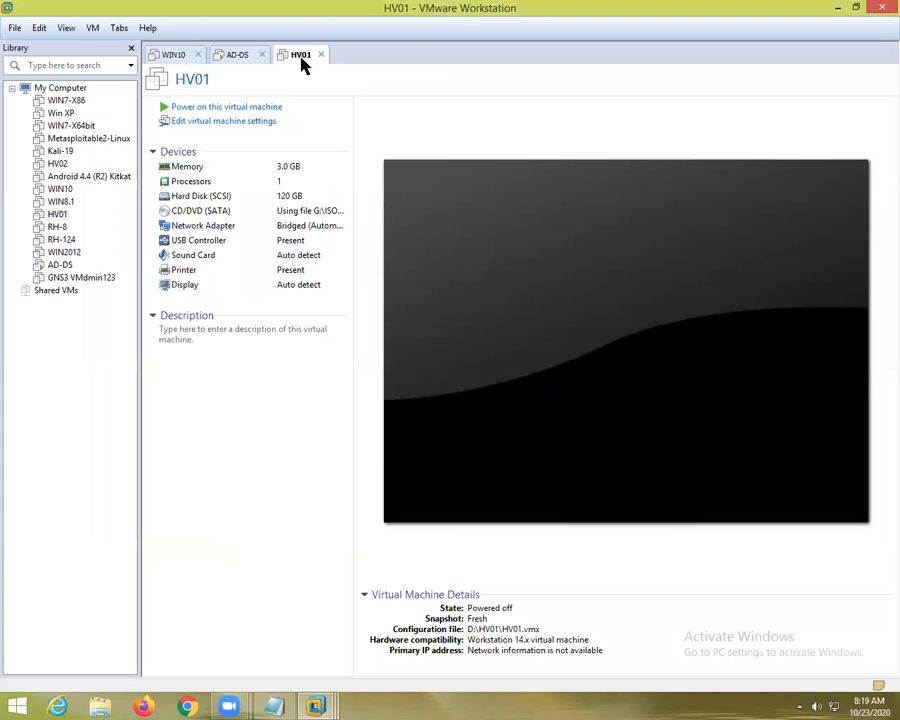
pyautogui.rightClick(303, 62)
pyautogui.moveTo(344, 176)
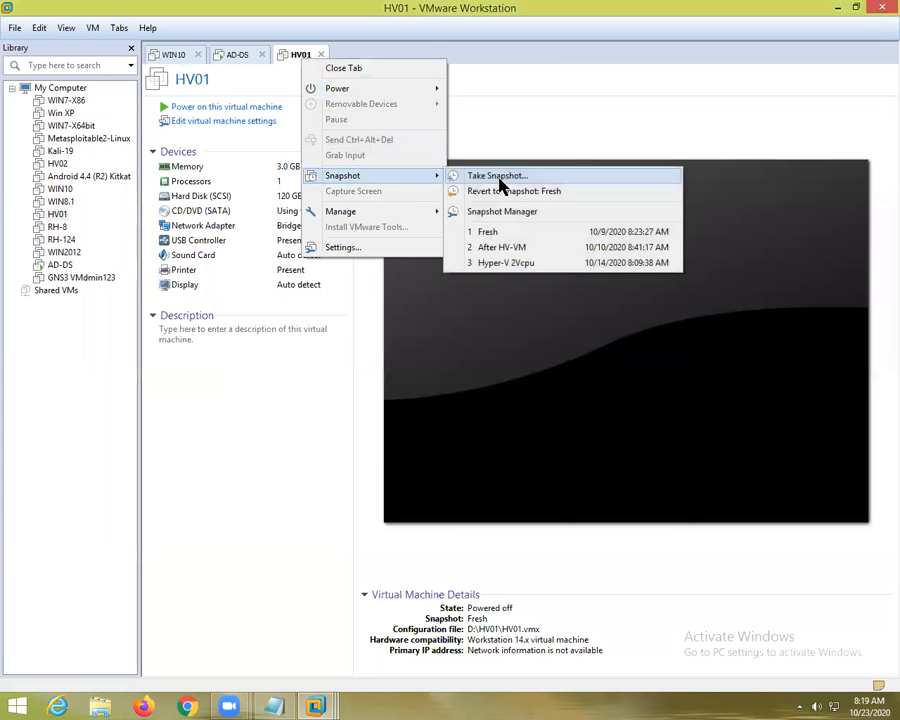
pyautogui.click(502, 192)
pyautogui.click(476, 374)
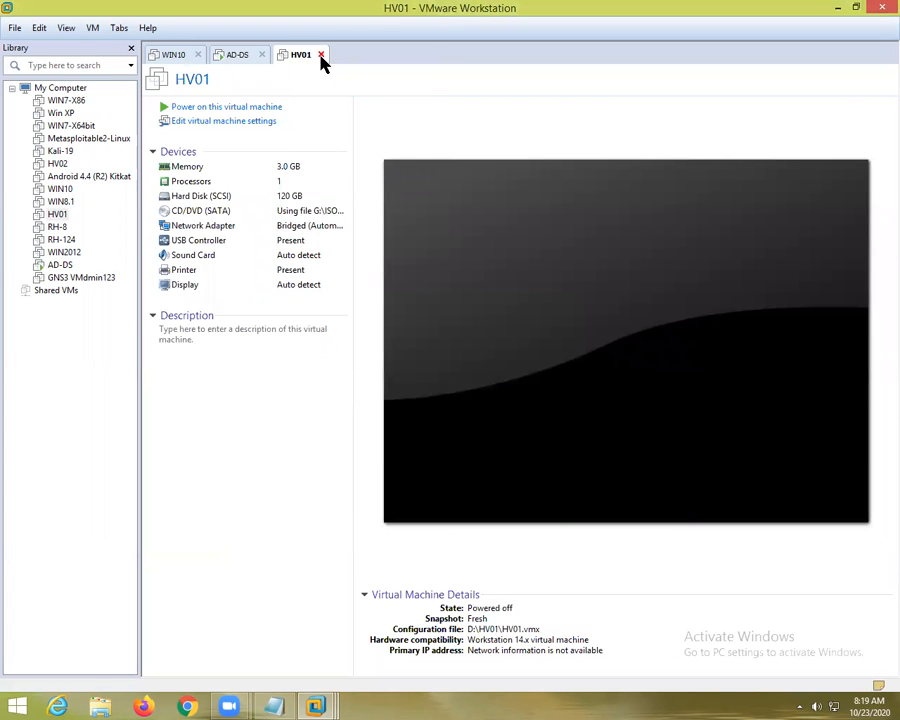
pyautogui.click(320, 55)
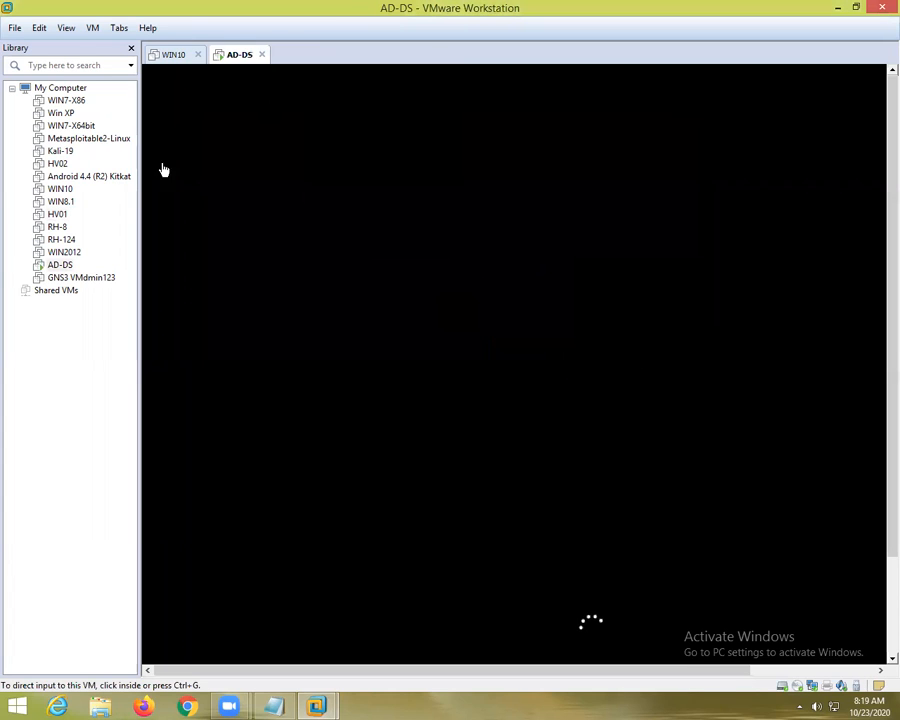
pyautogui.click(58, 203)
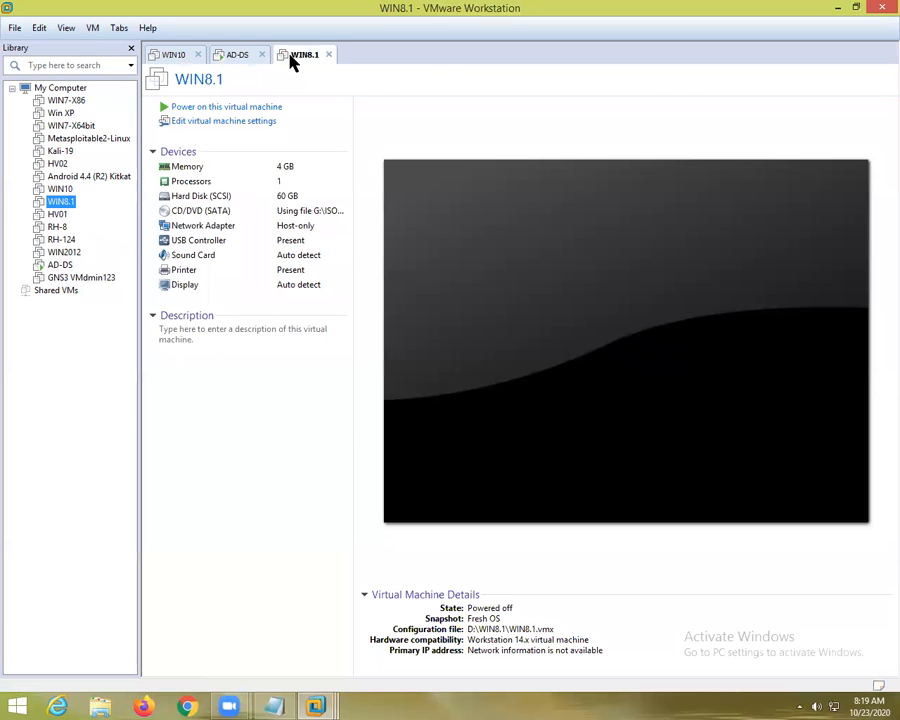
# Revert WIN8.1 to its Fresh OS snapshot
pyautogui.rightClick(292, 58)
pyautogui.moveTo(358, 174)
pyautogui.click(496, 186)
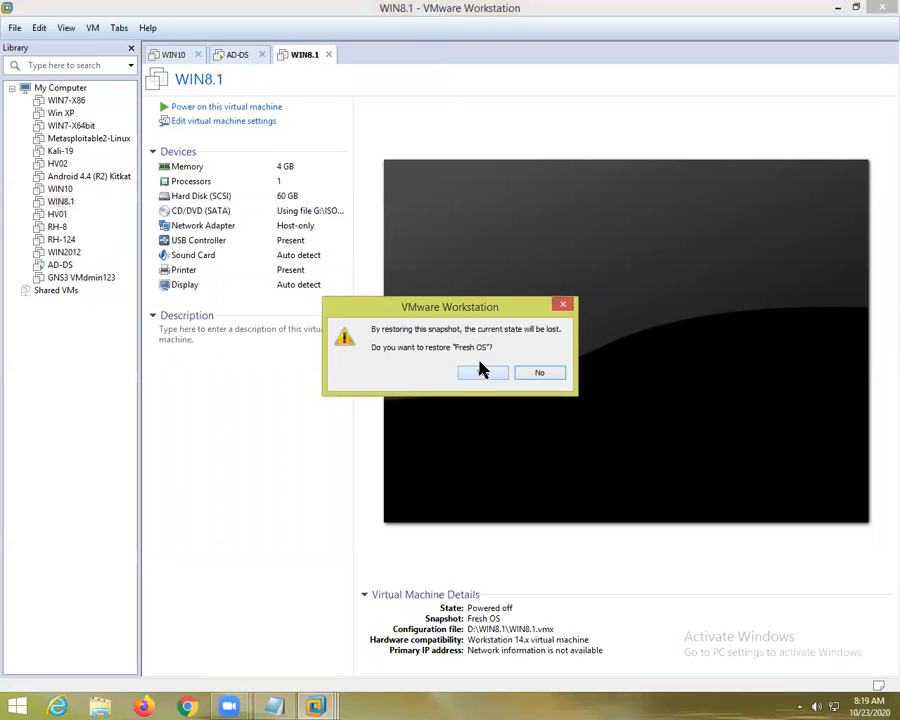
pyautogui.click(482, 371)
# Set WIN8.1's network adapter to Bridged with the physical connection state replicated
pyautogui.doubleClick(210, 226)
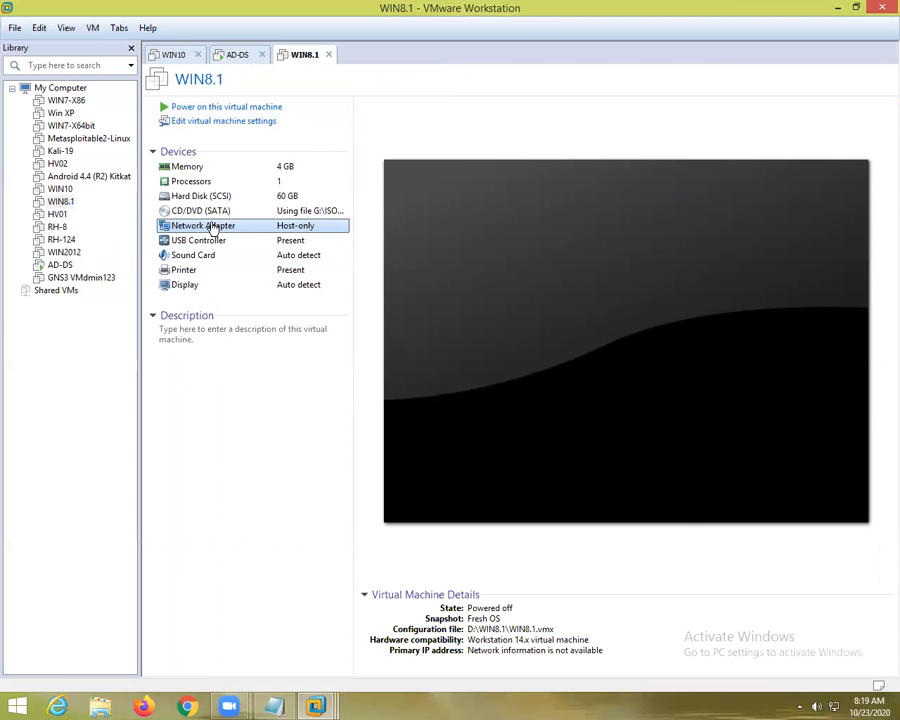
pyautogui.click(468, 233)
pyautogui.click(481, 248)
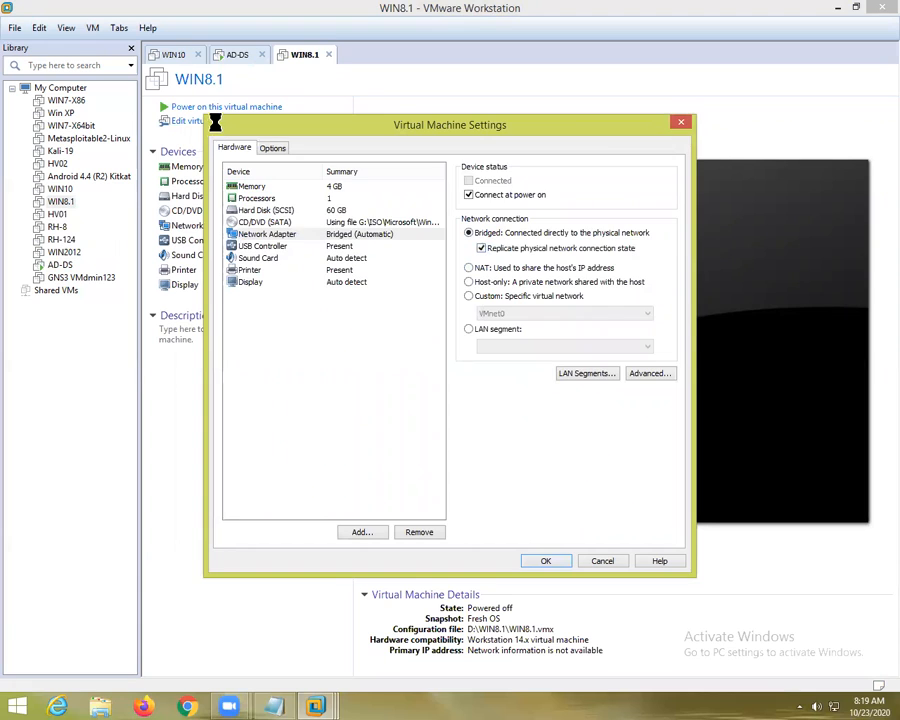
pyautogui.press('Return')
pyautogui.click(237, 56)
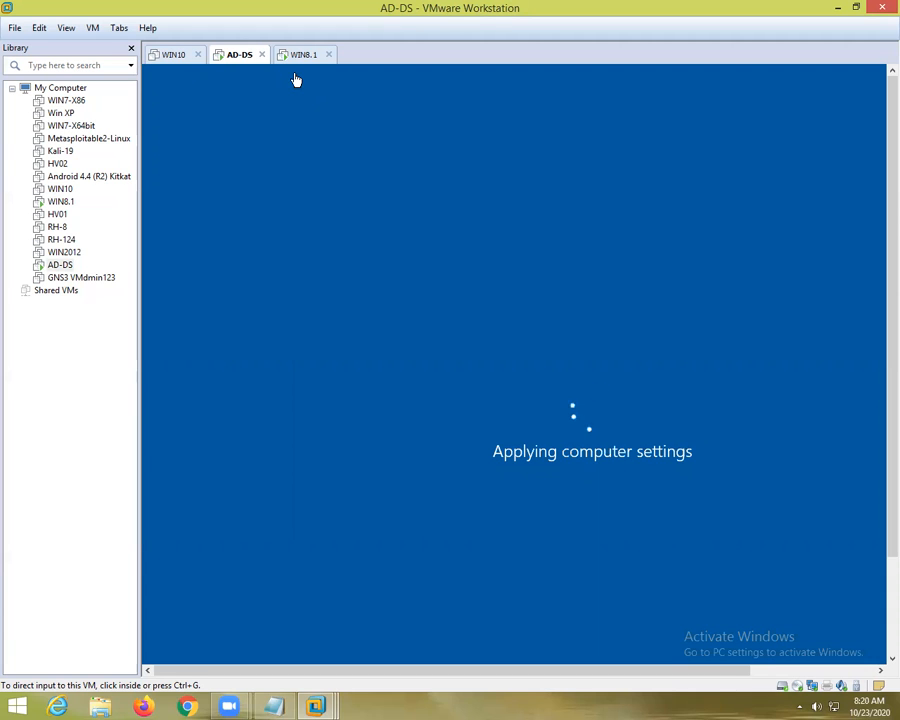
pyautogui.click(301, 60)
# Switch to AD-DS and show it full screen with Ctrl+Alt+Enter
pyautogui.click(241, 60)
pyautogui.hotkey('ctrl', 'alt', 'Return')
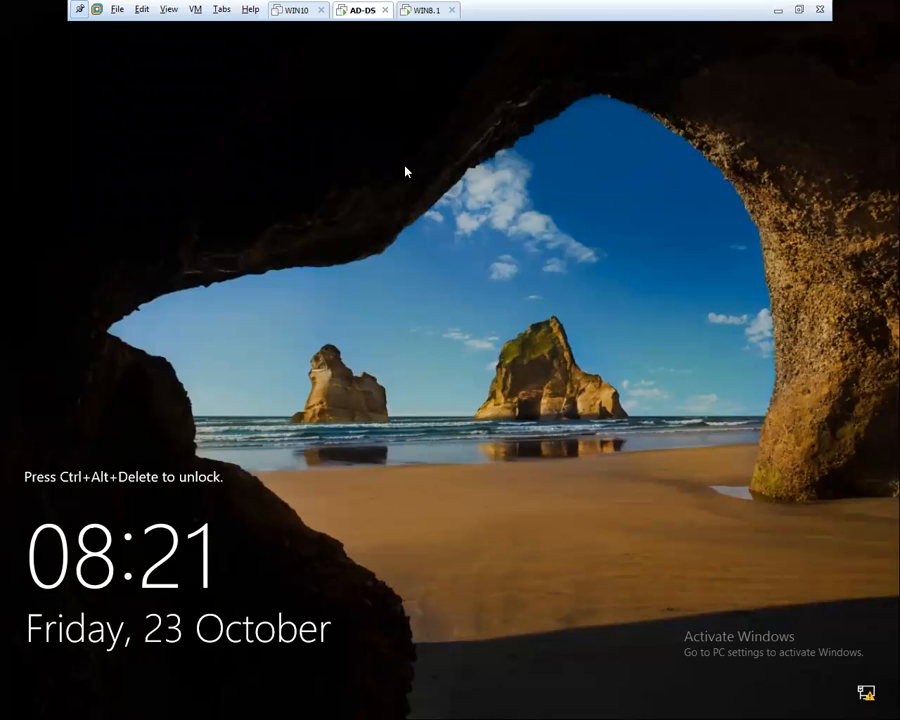
# Unlock AD-DS with Ctrl+Alt+Insert and sign in with the administrator password
pyautogui.press('ctrl+alt+Insert')
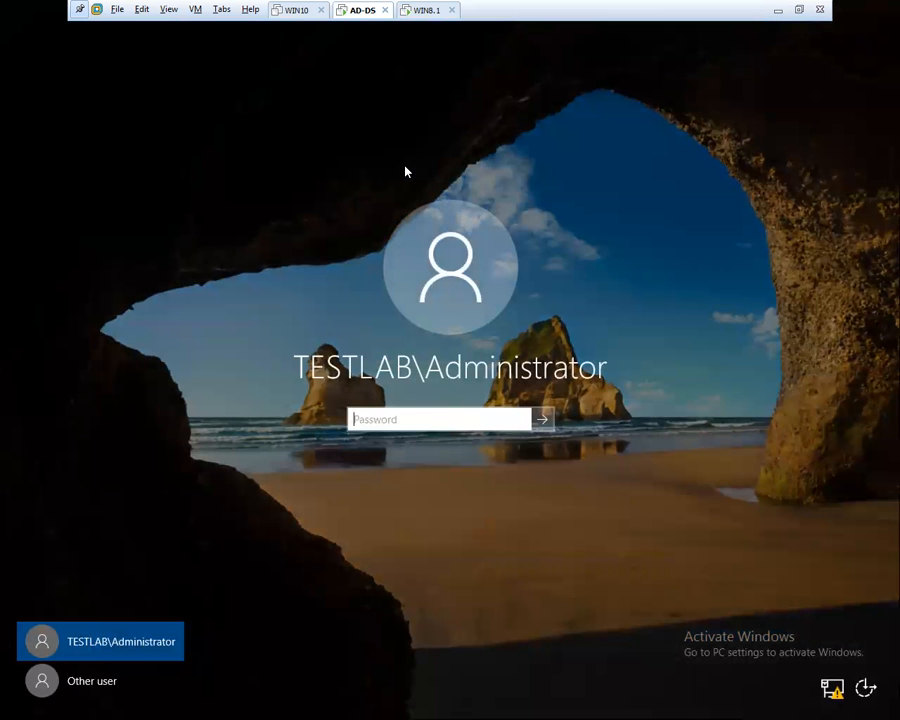
pyautogui.write('********')
pyautogui.press('Return')
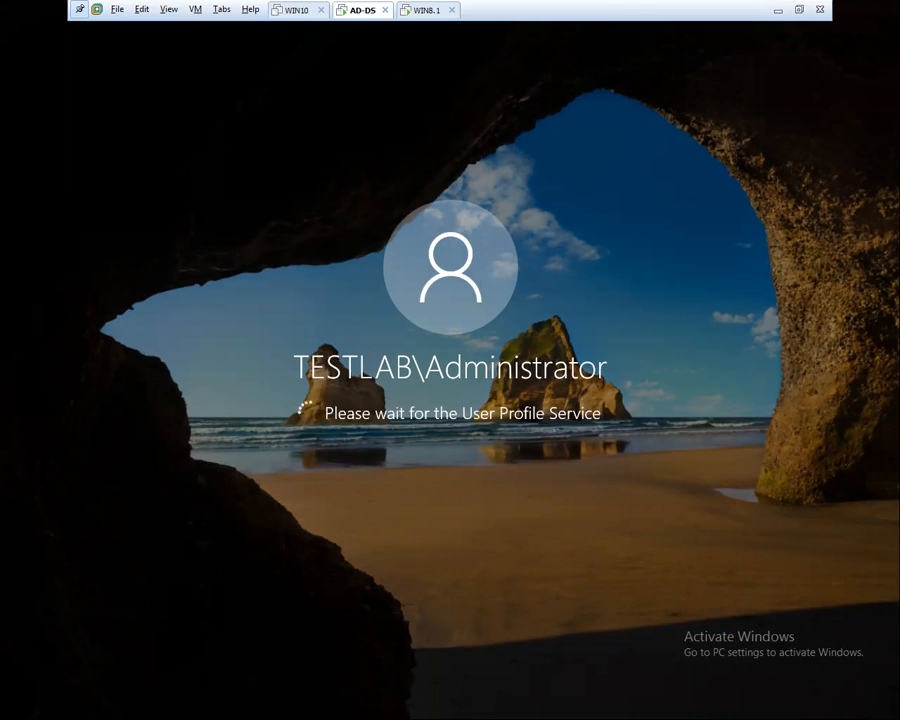
pyautogui.click(422, 11)
# Sign in to WIN8.1 with the user's password and open its desktop
pyautogui.click(378, 366)
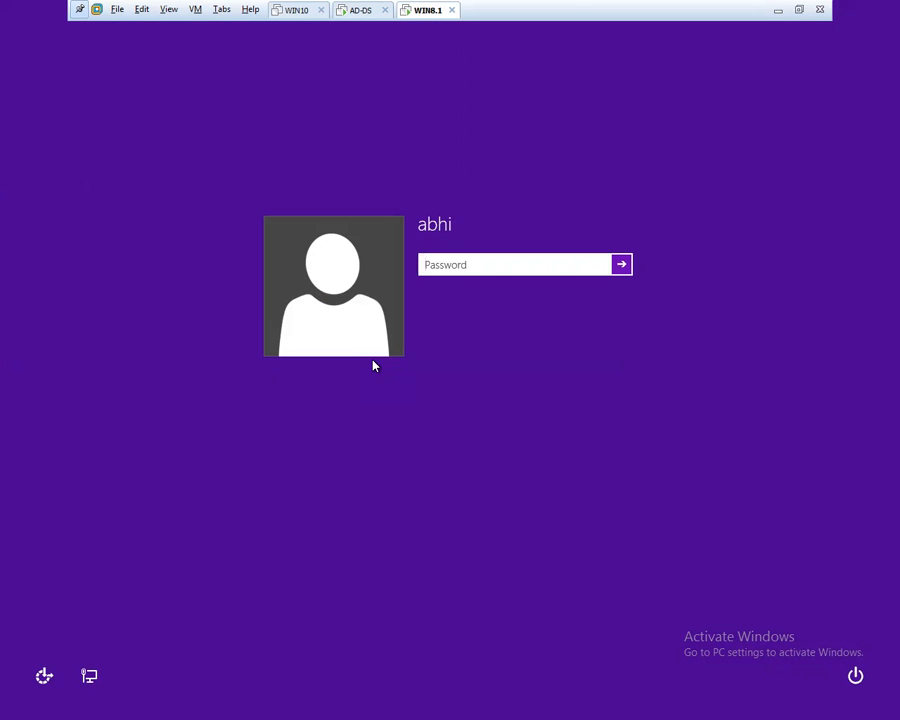
pyautogui.write('123456')
pyautogui.press('Return')
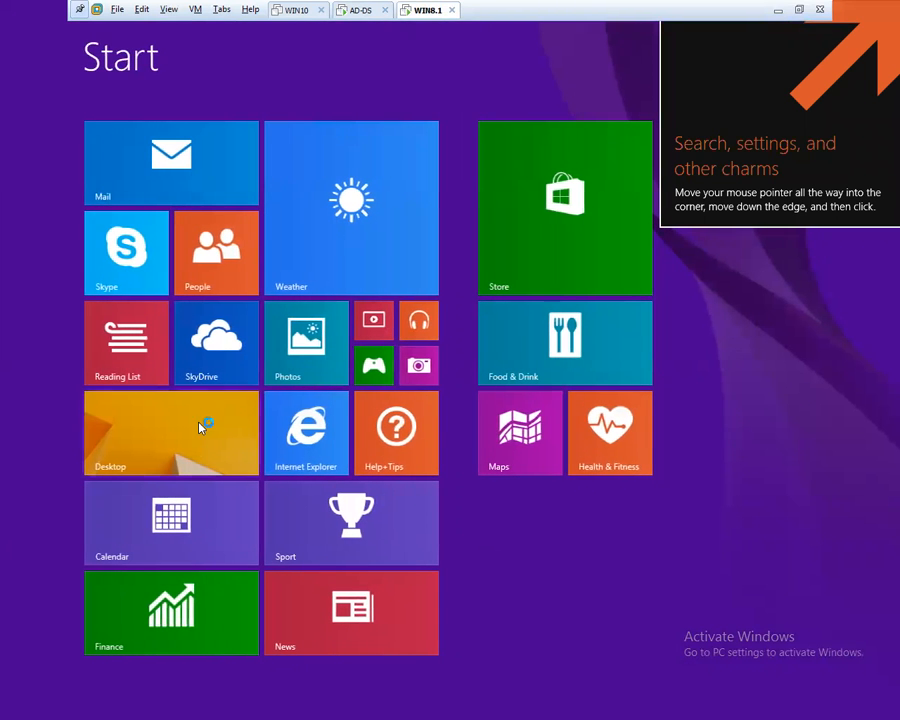
pyautogui.click(166, 428)
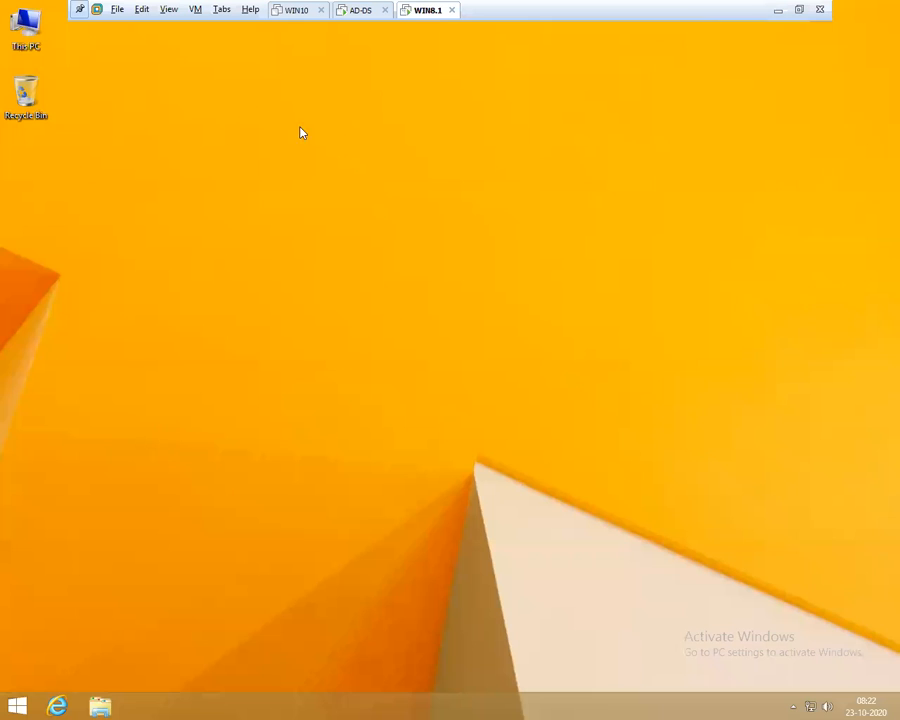
# On AD-DS, run ncpa.cpl to open Network Connections
pyautogui.click(357, 10)
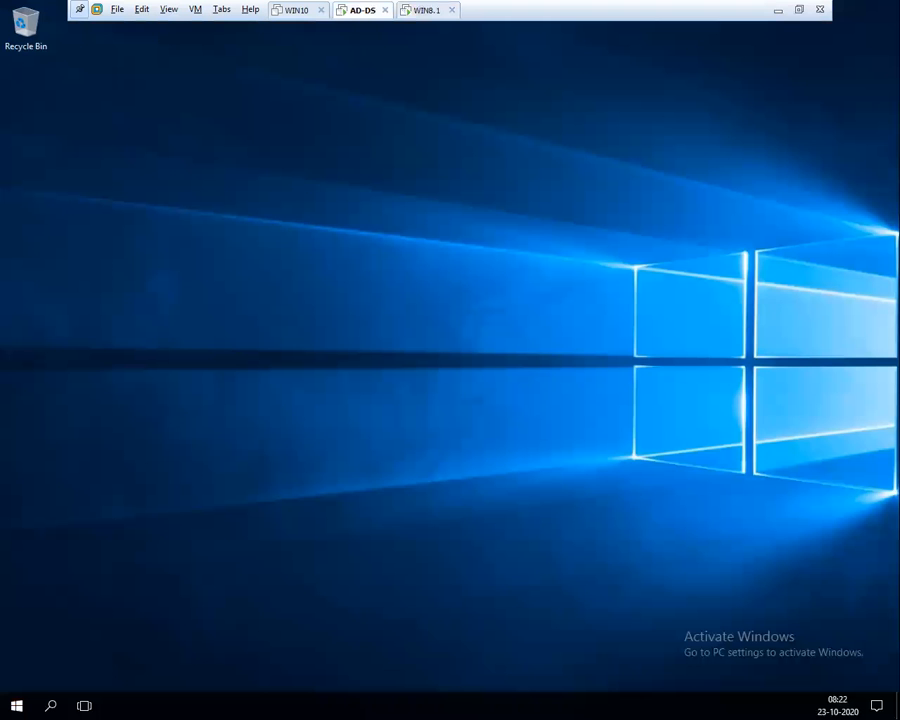
pyautogui.press('super+r')
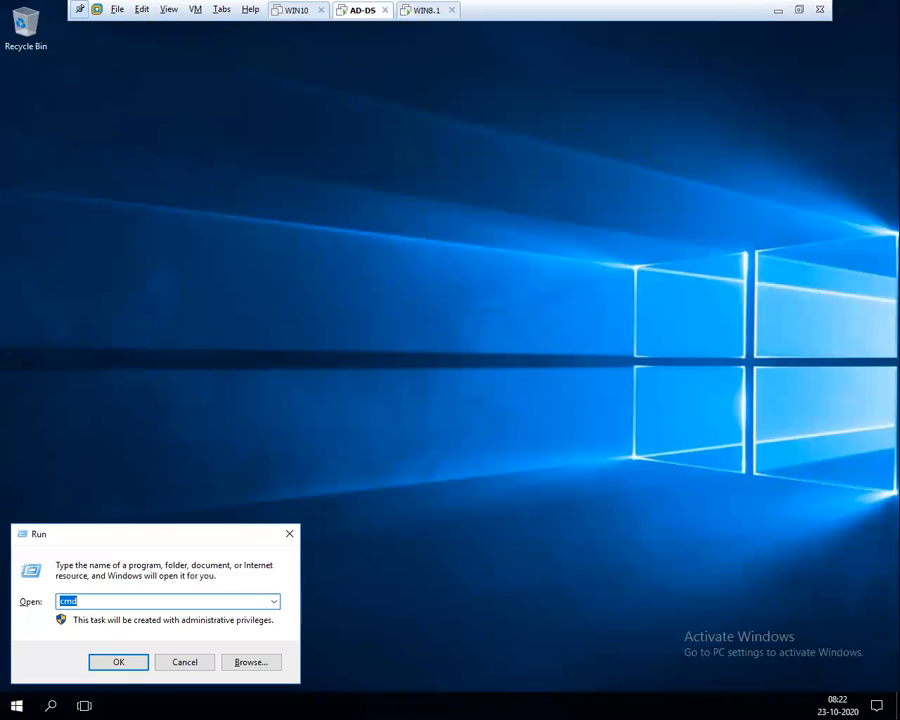
pyautogui.write('ncpa.cpl')
pyautogui.press('Return')
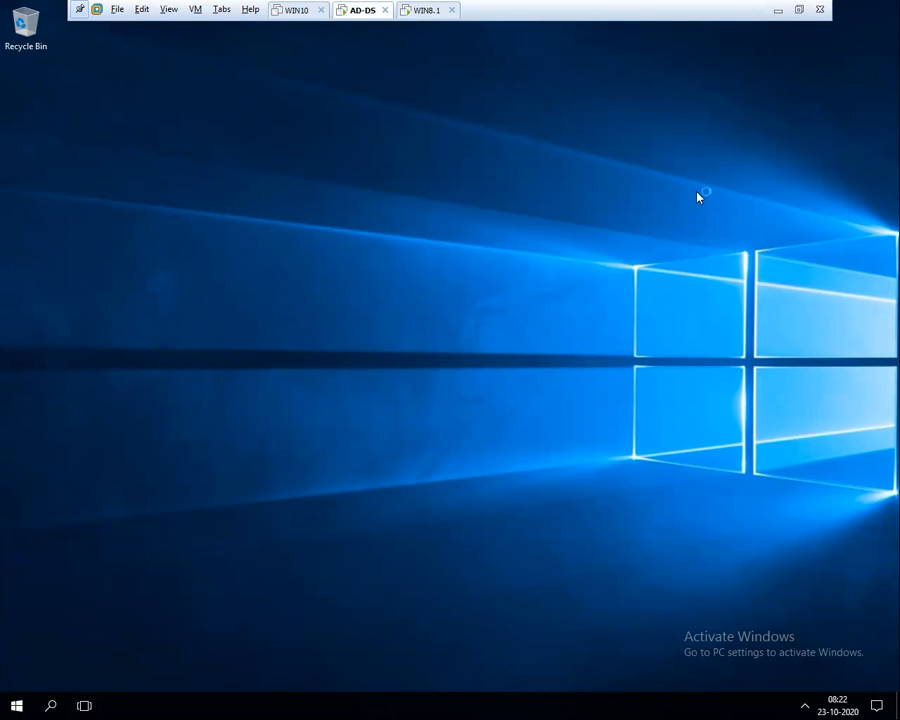
pyautogui.click(420, 12)
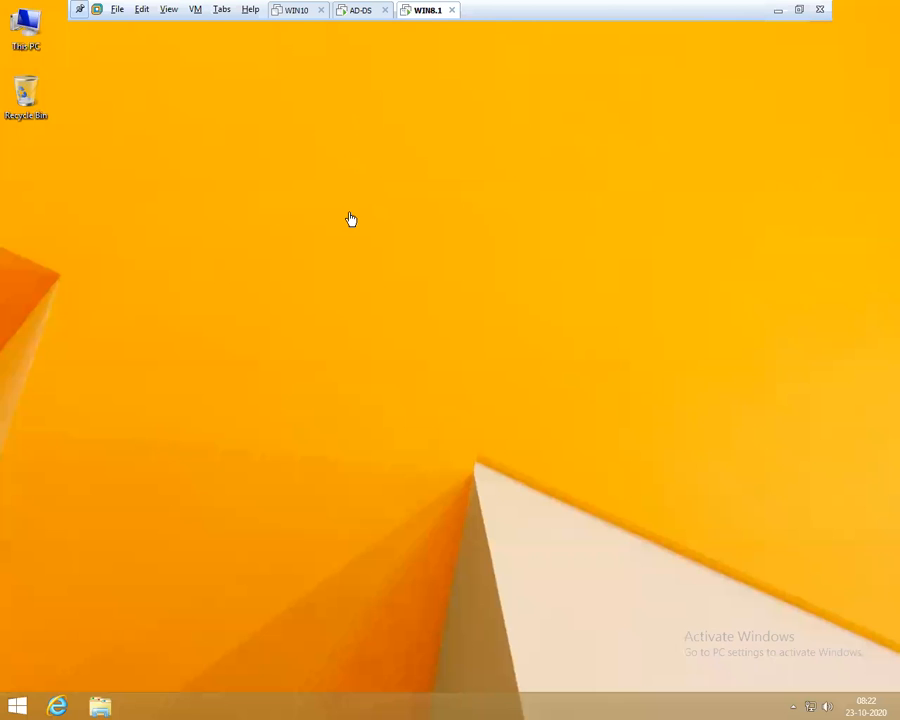
# On WIN8.1, open Ethernet0's properties from Network Connections (ncpa)
pyautogui.press('super+r')
pyautogui.write('ncpa')
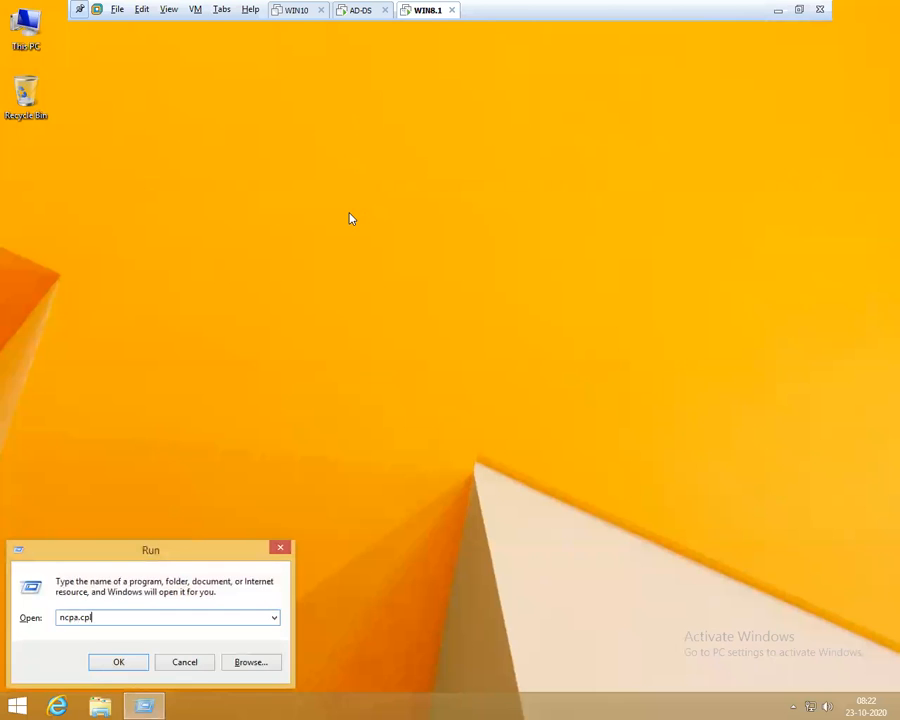
pyautogui.press('Return')
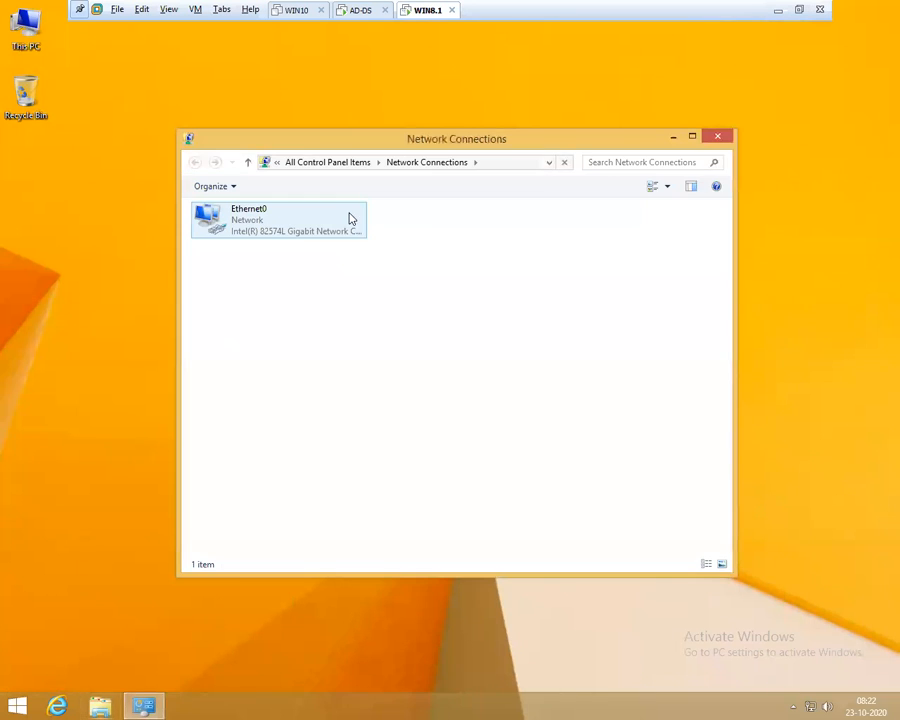
pyautogui.click(301, 231)
pyautogui.rightClick(301, 230)
pyautogui.click(353, 362)
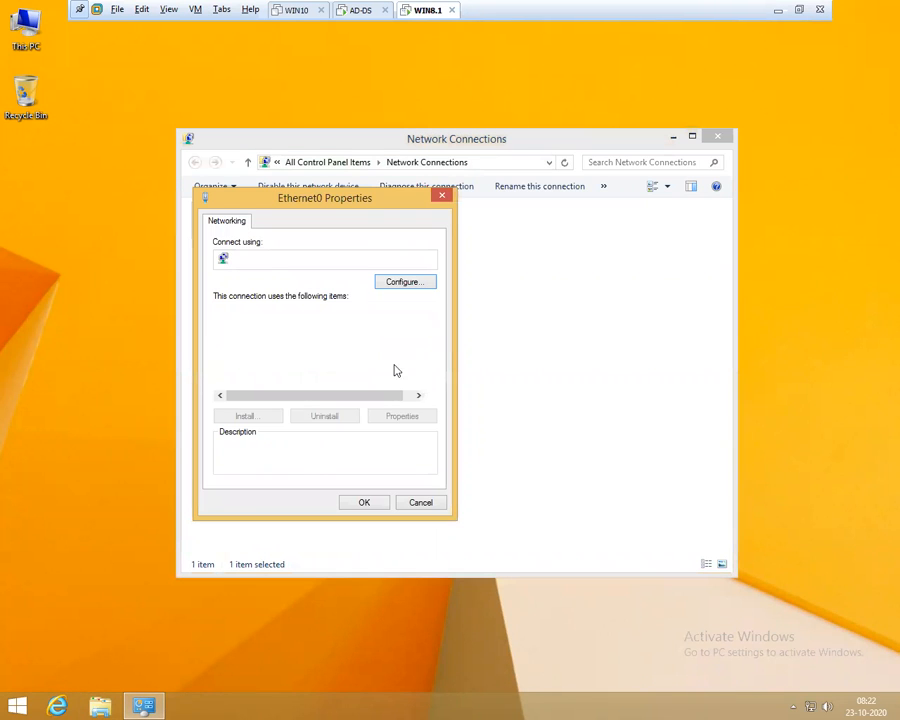
# Switch TCP/IPv4 to a manual IP address, then select Ethernet0 on AD-DS
pyautogui.scroll(-1, 430, 342)
pyautogui.click(300, 384)
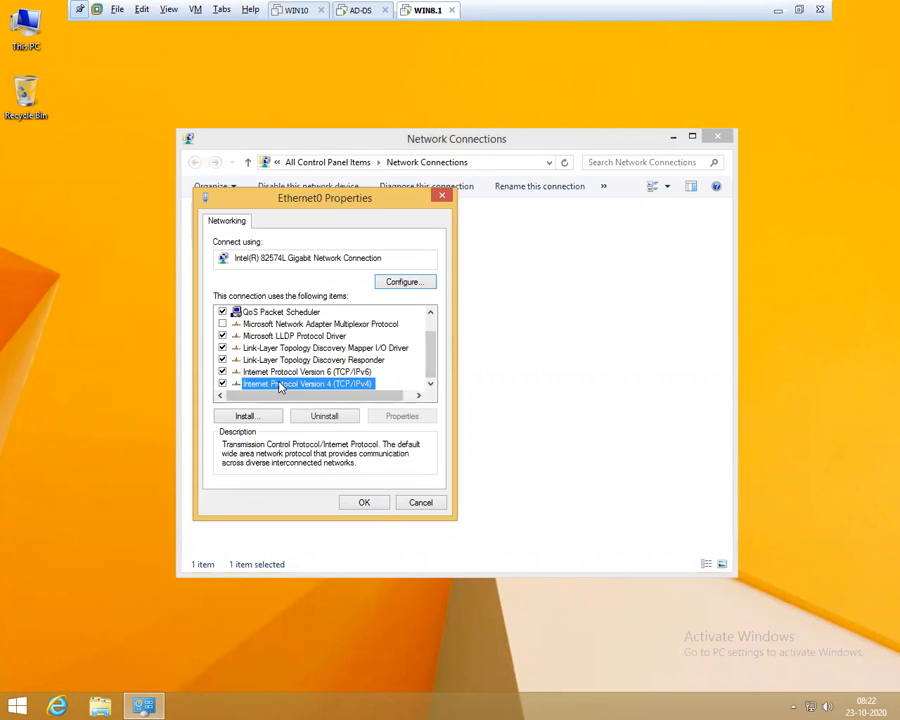
pyautogui.click(400, 416)
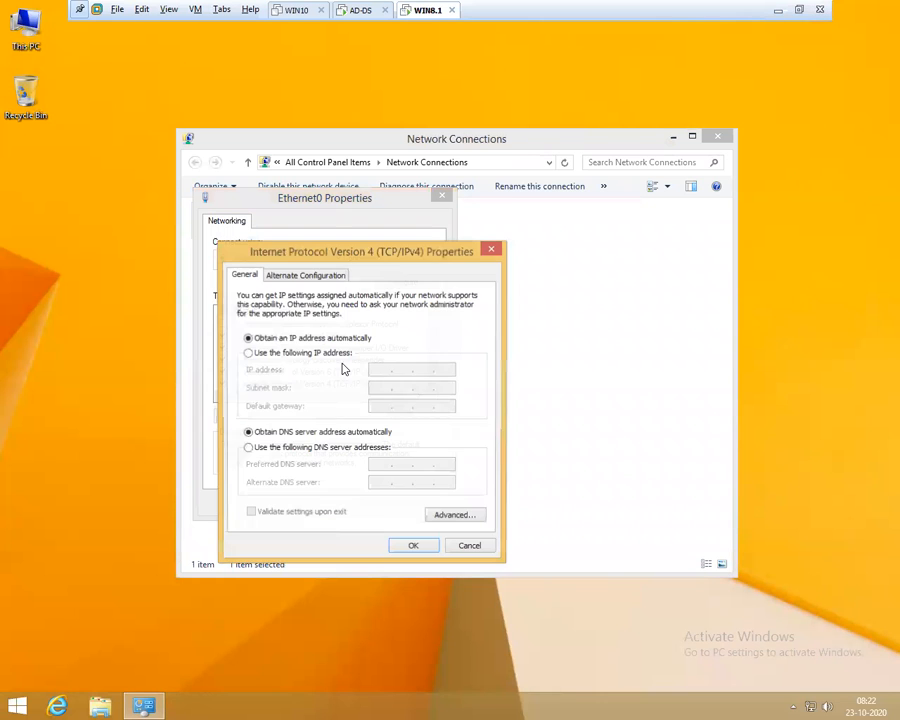
pyautogui.click(320, 354)
pyautogui.click(360, 10)
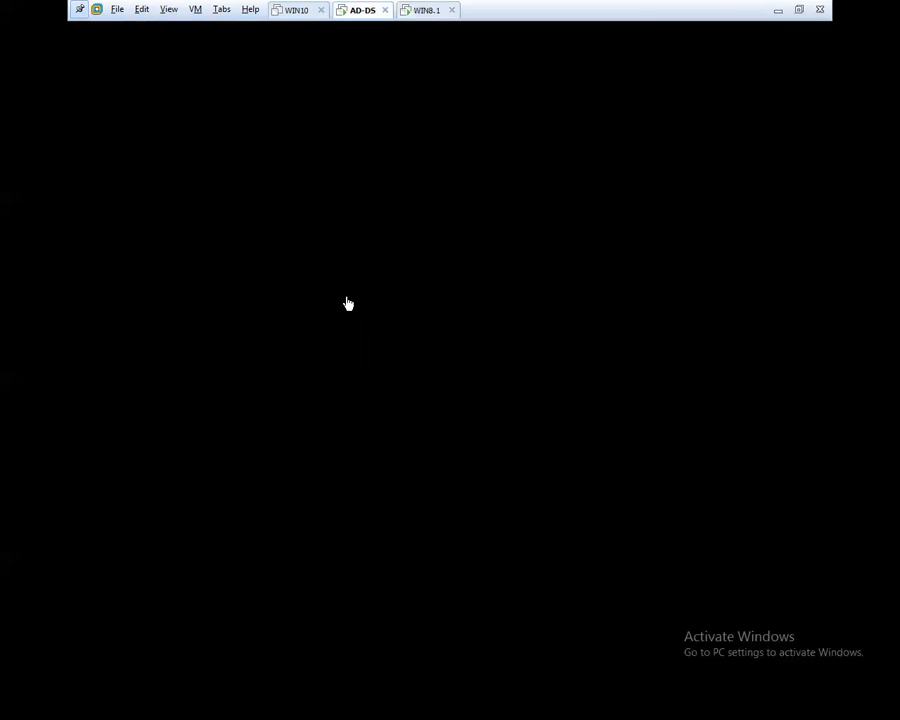
pyautogui.click(245, 228)
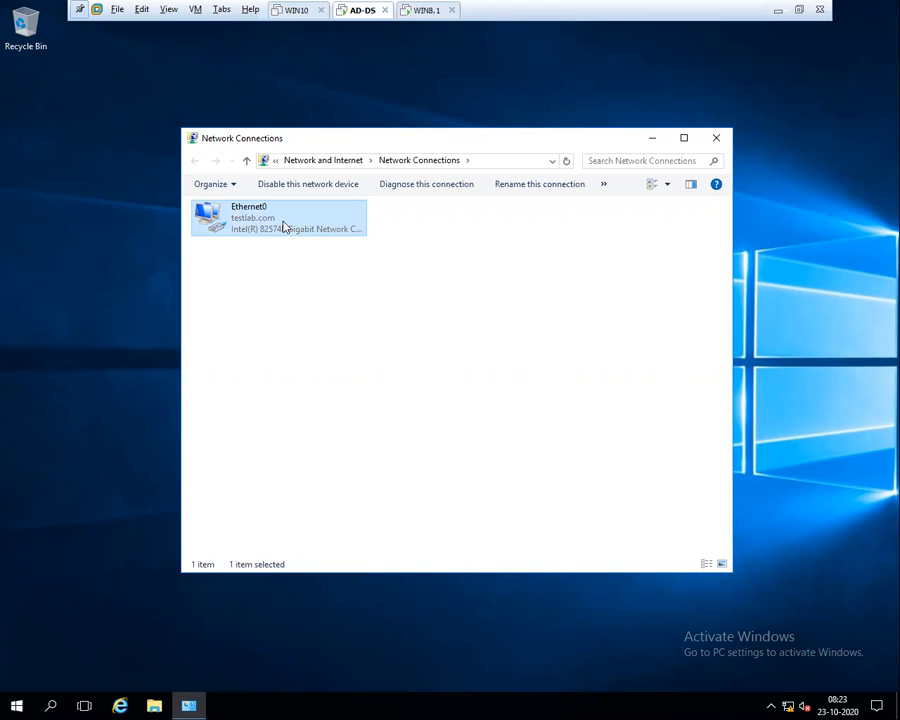
# Enter 192.168.13.8 as WIN8.1's static IPv4 address
pyautogui.click(428, 10)
pyautogui.click(364, 11)
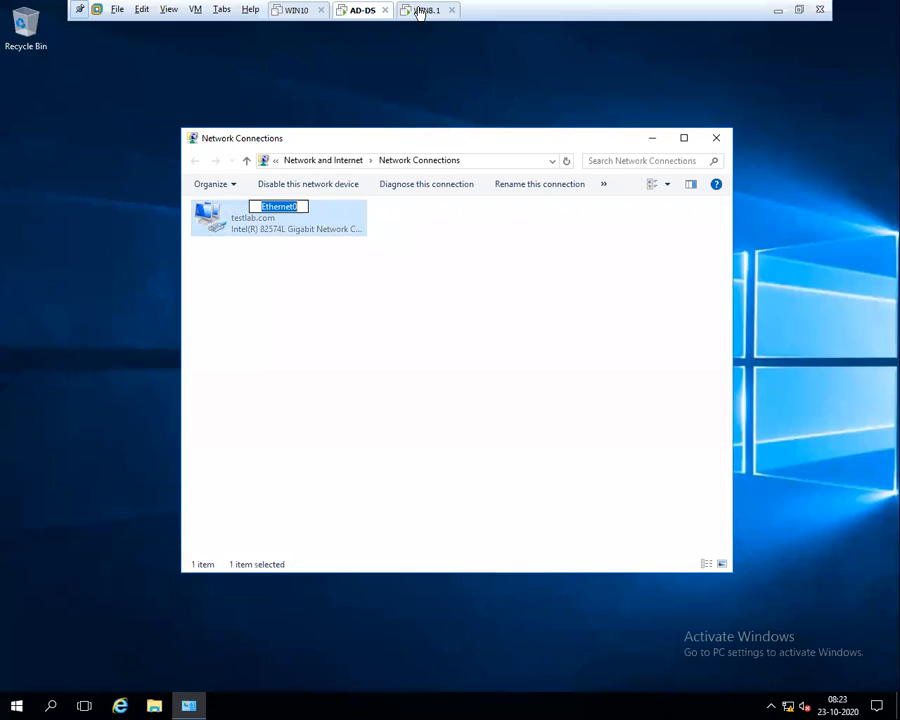
pyautogui.click(421, 10)
pyautogui.write('192 . 168 . 13 .')
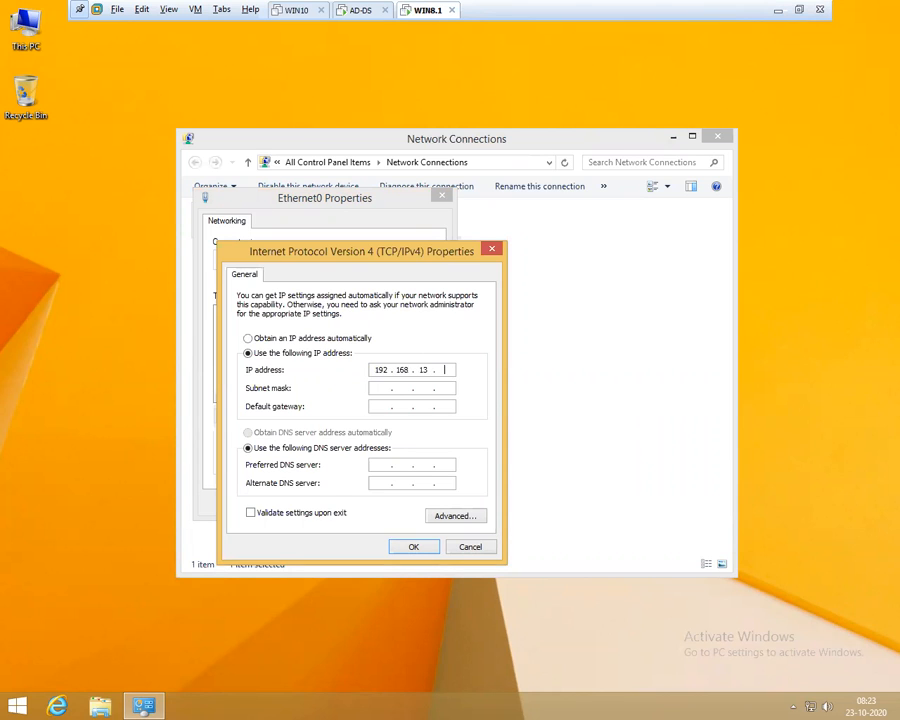
pyautogui.write(' 8')
# Enter WIN8.1's IP 192.168.13.8, mask 255.255.255.0 and gateway 192.168.13.1, then go to AD-DS
pyautogui.press('Tab')
pyautogui.press('Tab')
pyautogui.write('192 . 16')
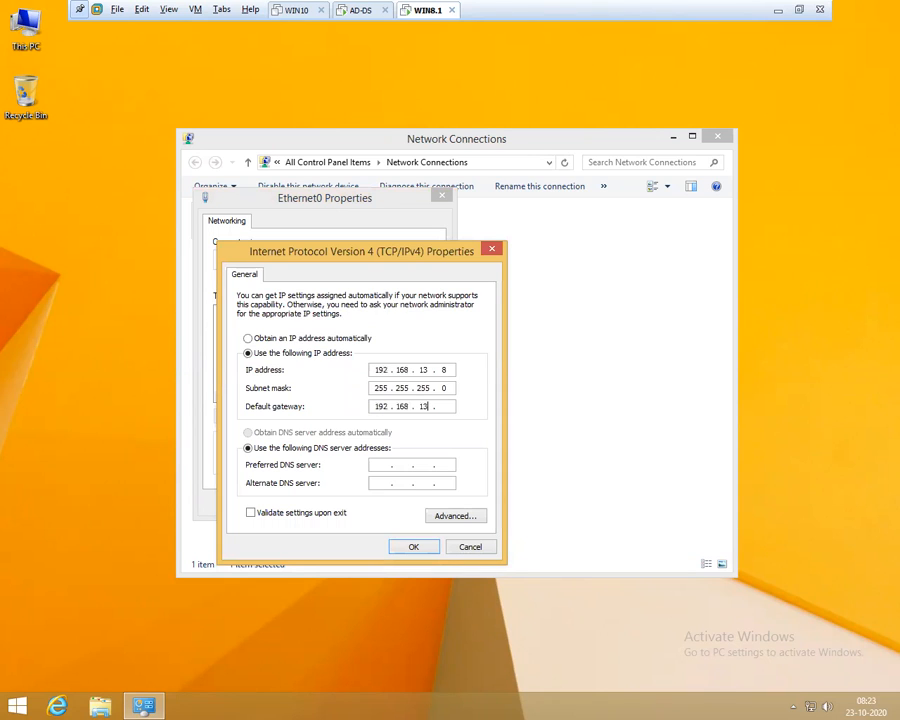
pyautogui.write('8 . 13 . 8')
pyautogui.press('BackSpace')
pyautogui.write('1')
pyautogui.press('Tab')
pyautogui.press('Tab')
pyautogui.click(356, 12)
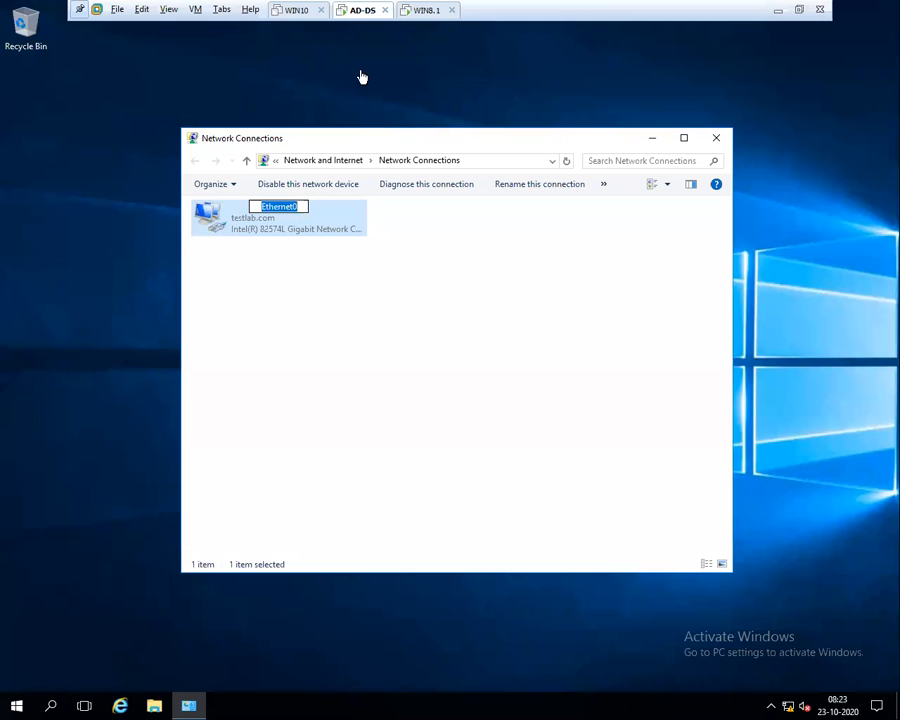
# Open the network connection details for AD-DS's Ethernet0 adapter
pyautogui.click(240, 220)
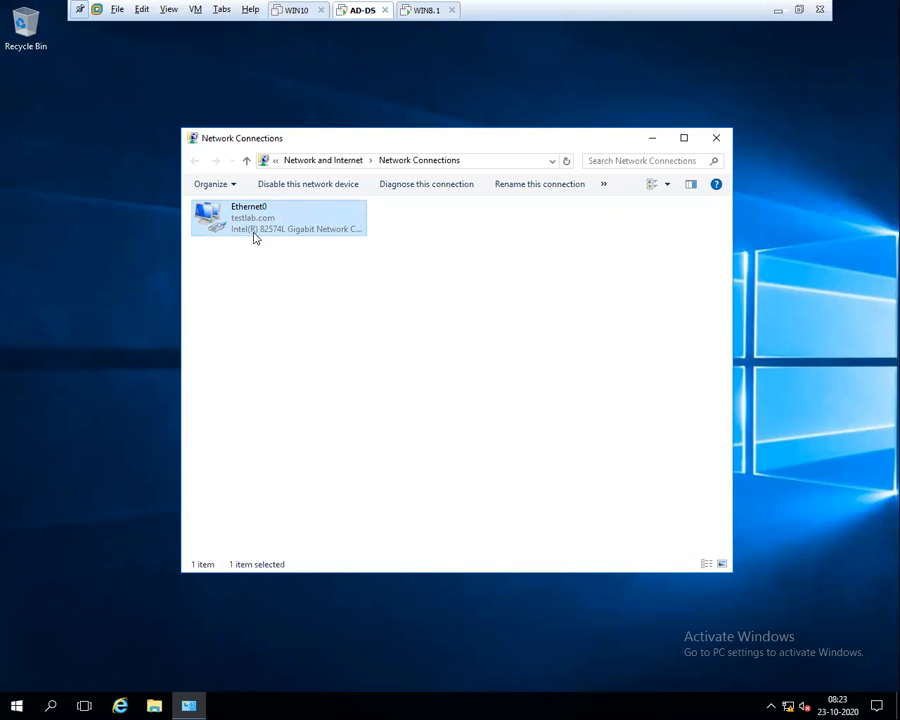
pyautogui.rightClick(278, 222)
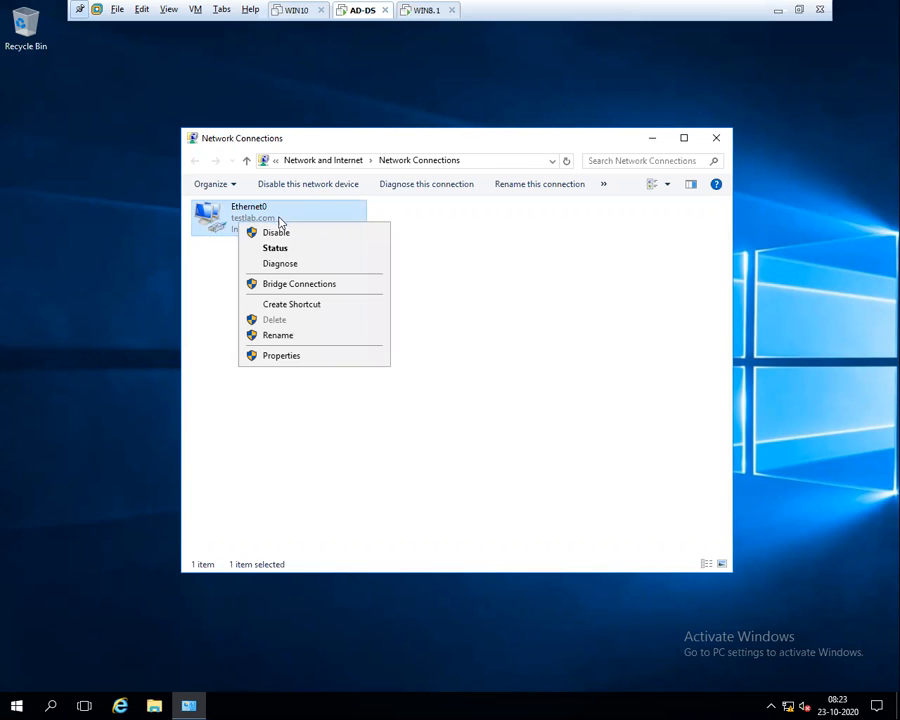
pyautogui.click(281, 250)
pyautogui.click(383, 344)
# Confirm the 192.168.13.1 IPv4 address and DNS entries, then close all network windows
pyautogui.click(437, 334)
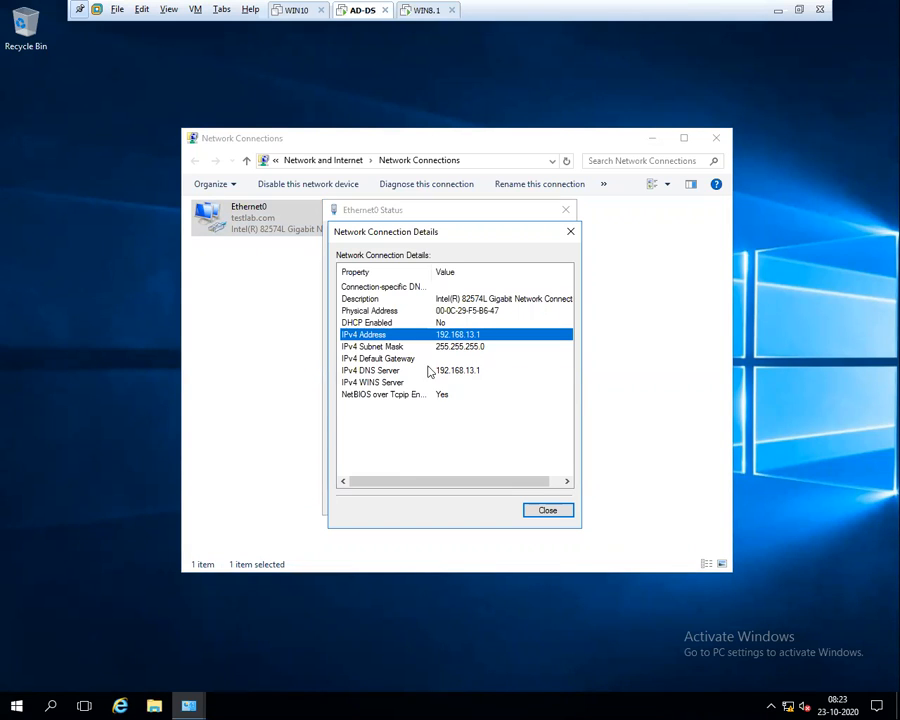
pyautogui.click(430, 358)
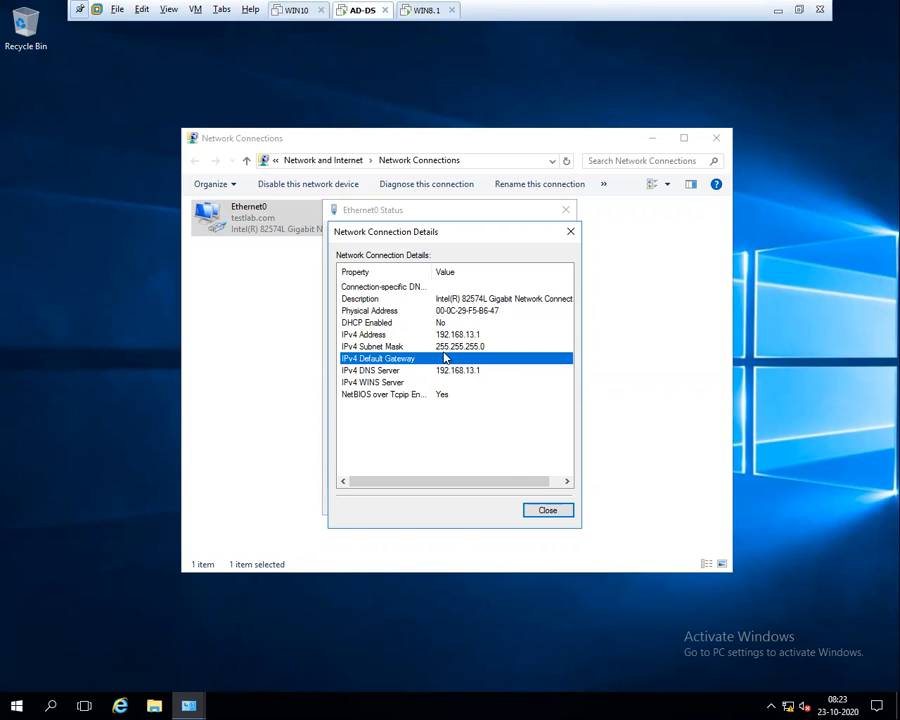
pyautogui.click(446, 371)
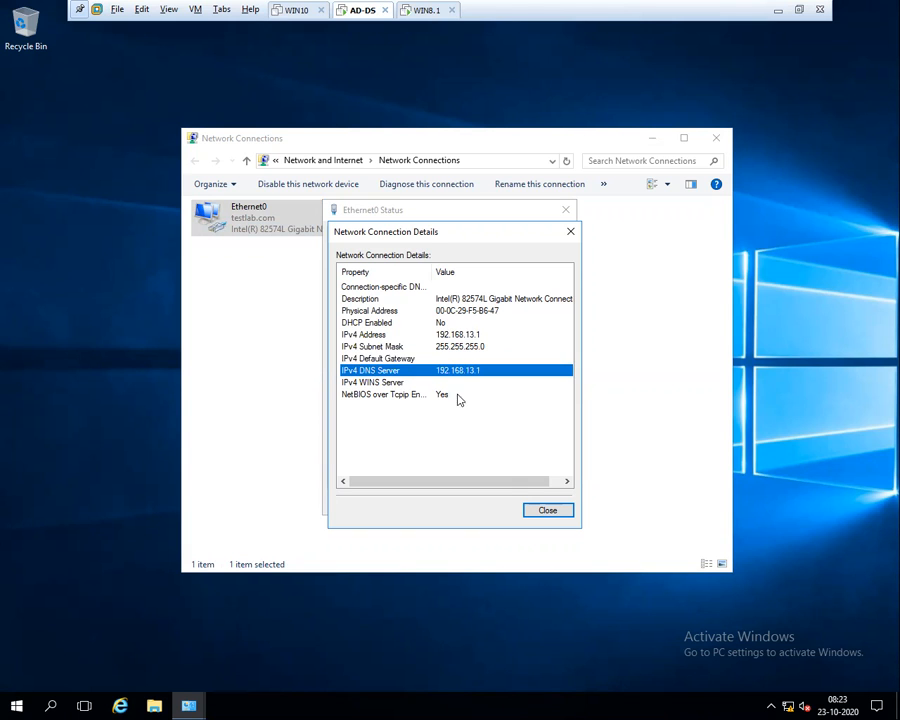
pyautogui.click(546, 511)
pyautogui.click(545, 502)
pyautogui.click(716, 138)
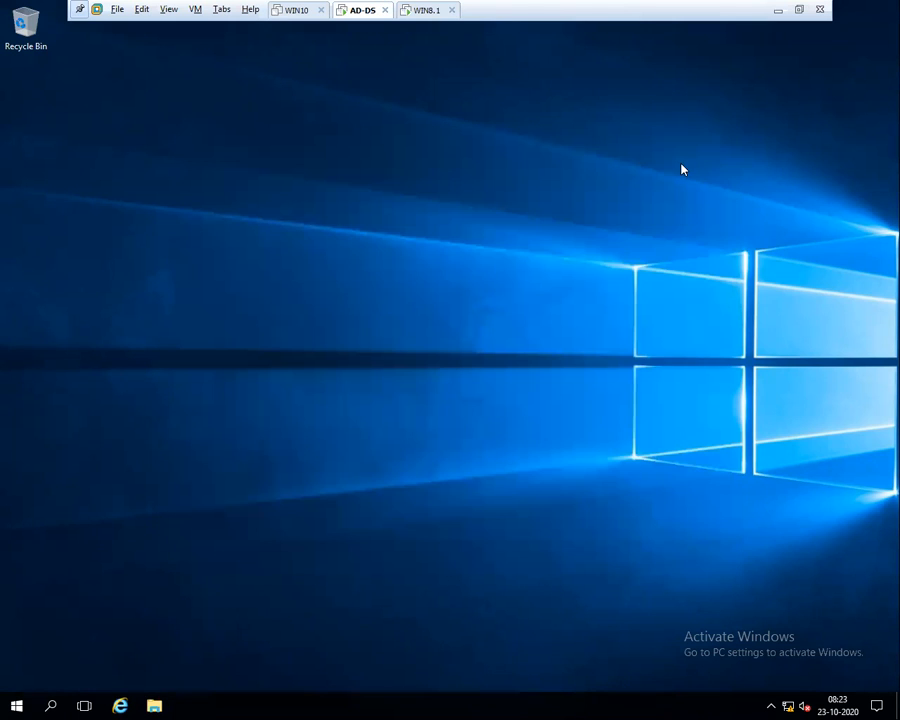
# Launch the Windows Firewall control panel with firewall.cpl and maximize it
pyautogui.press('super+r')
pyautogui.write('for')
pyautogui.write('ew')
pyautogui.write('rewall')
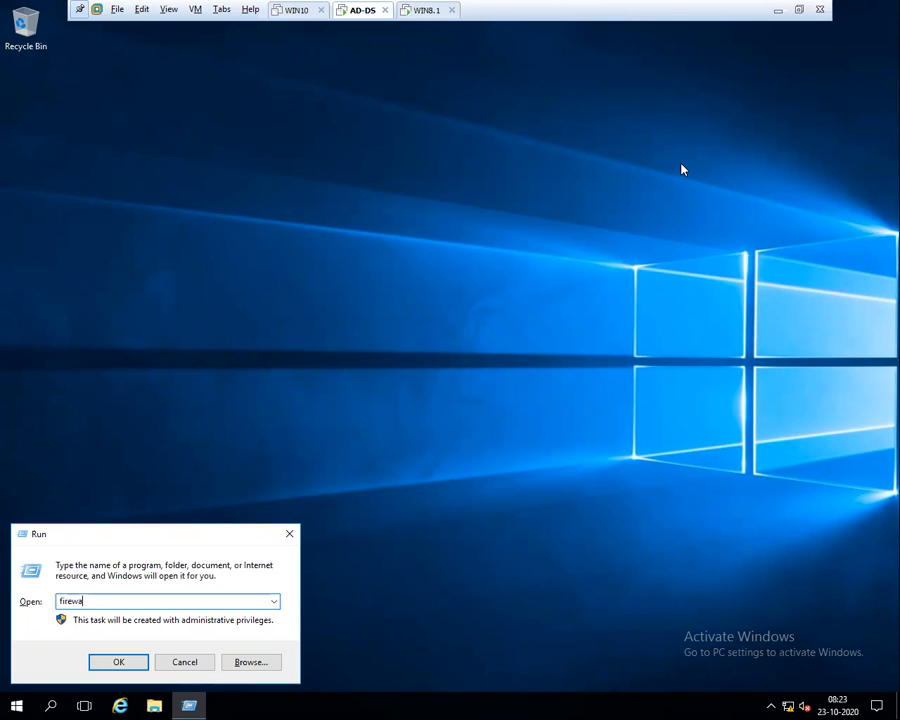
pyautogui.write('.cpl')
pyautogui.press('Return')
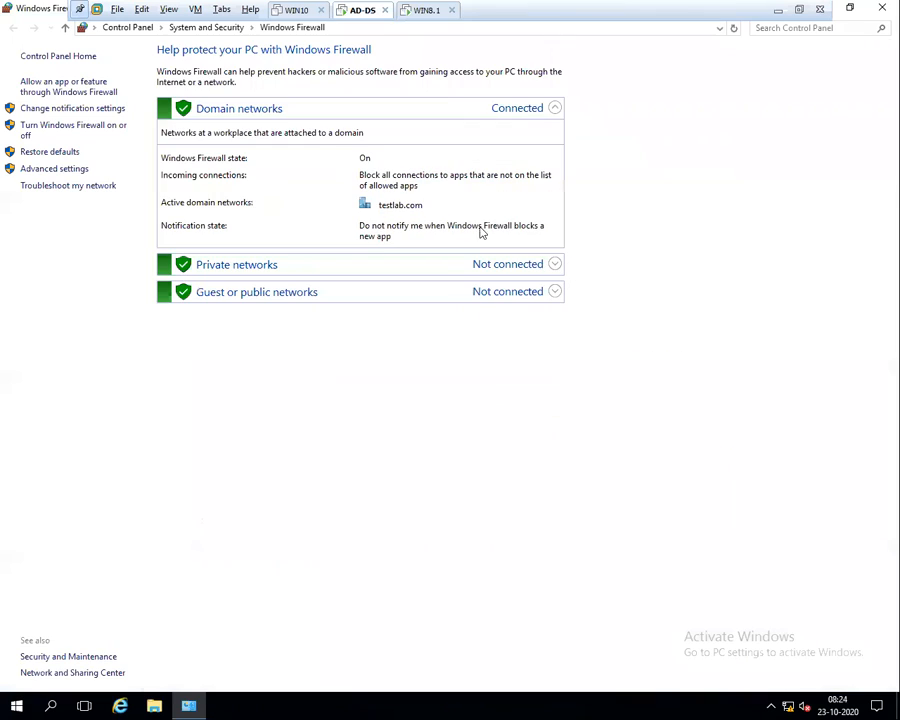
pyautogui.click(684, 137)
# Turn off Windows Firewall for domain, private and public networks, then return to WIN8.1
pyautogui.click(68, 130)
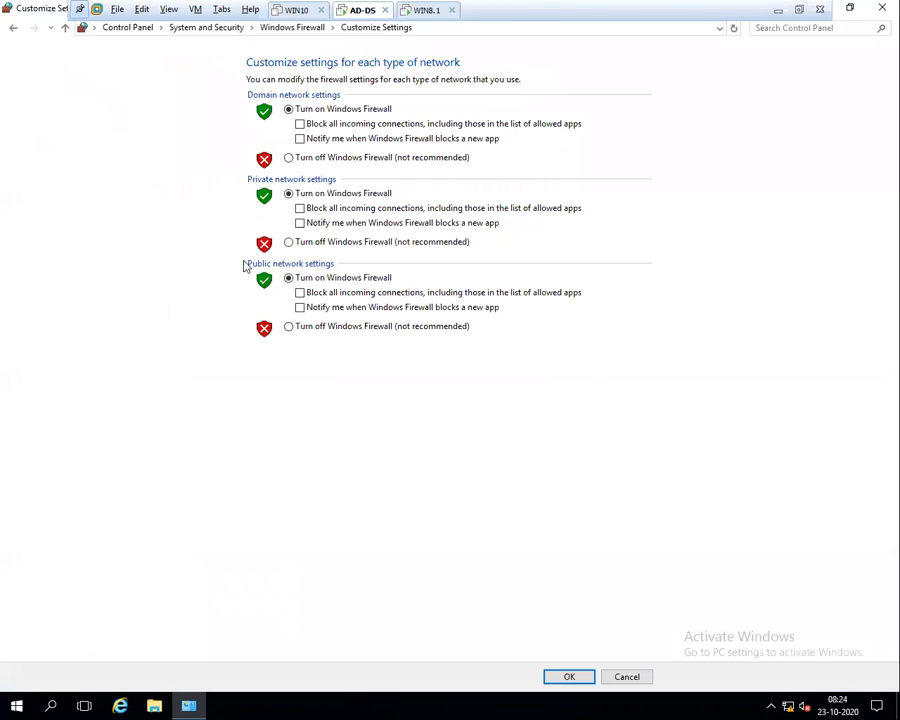
pyautogui.click(298, 157)
pyautogui.click(300, 243)
pyautogui.click(302, 327)
pyautogui.click(574, 676)
pyautogui.click(435, 14)
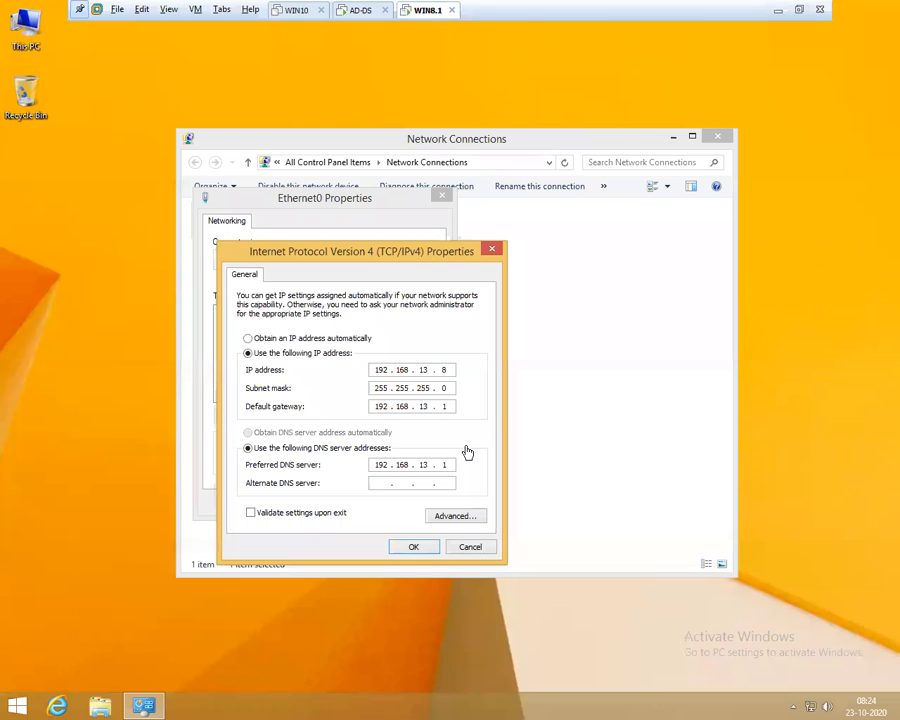
# Apply WIN8.1's static IPv4 settings and close its Ethernet0 and Network Connections windows
pyautogui.doubleClick(444, 370)
pyautogui.doubleClick(450, 406)
pyautogui.doubleClick(450, 464)
pyautogui.click(413, 547)
pyautogui.click(380, 503)
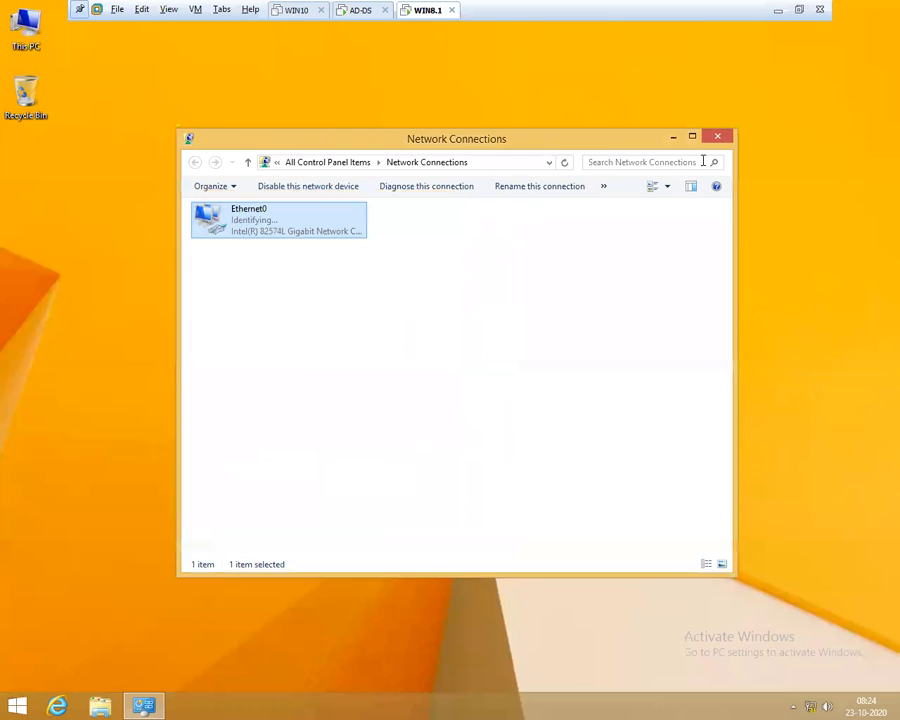
pyautogui.click(717, 136)
# Refresh WIN8.1's desktop, close AD-DS's Windows Firewall window, and return to WIN8.1
pyautogui.rightClick(341, 219)
pyautogui.click(380, 258)
pyautogui.click(362, 12)
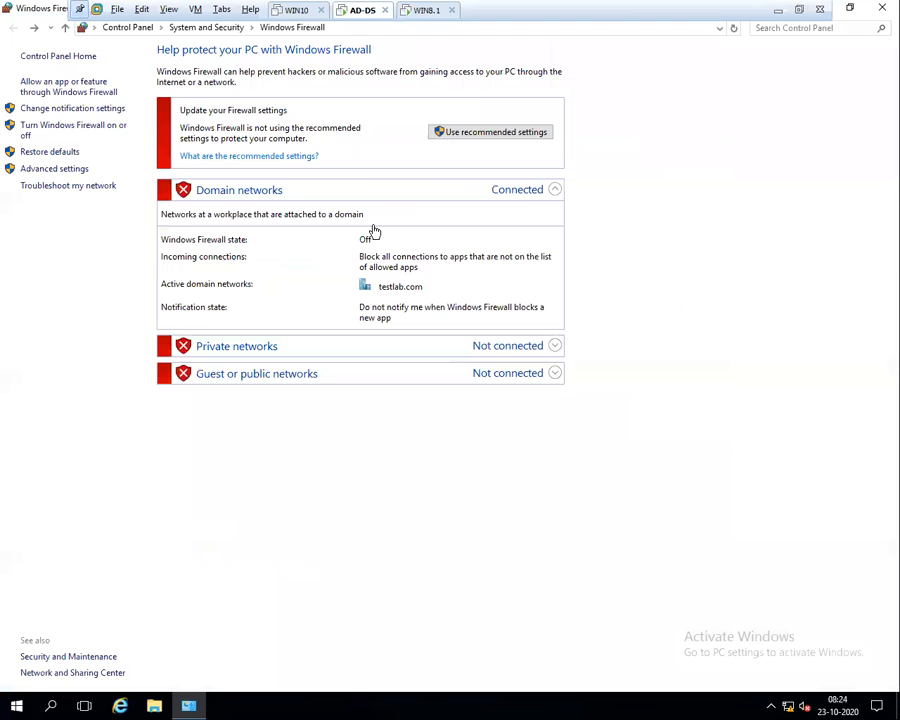
pyautogui.click(881, 8)
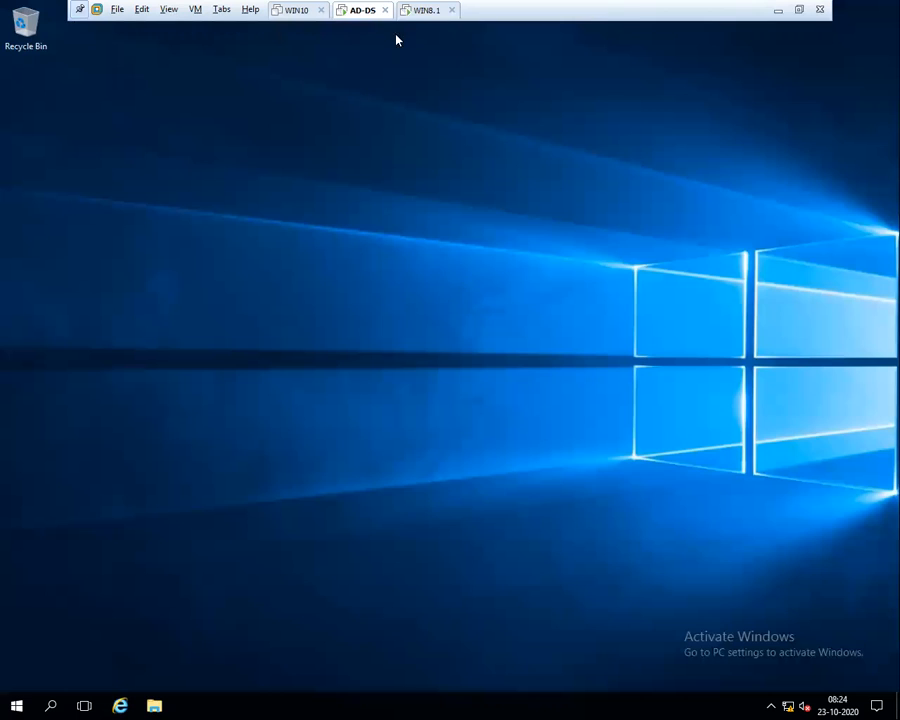
pyautogui.click(412, 11)
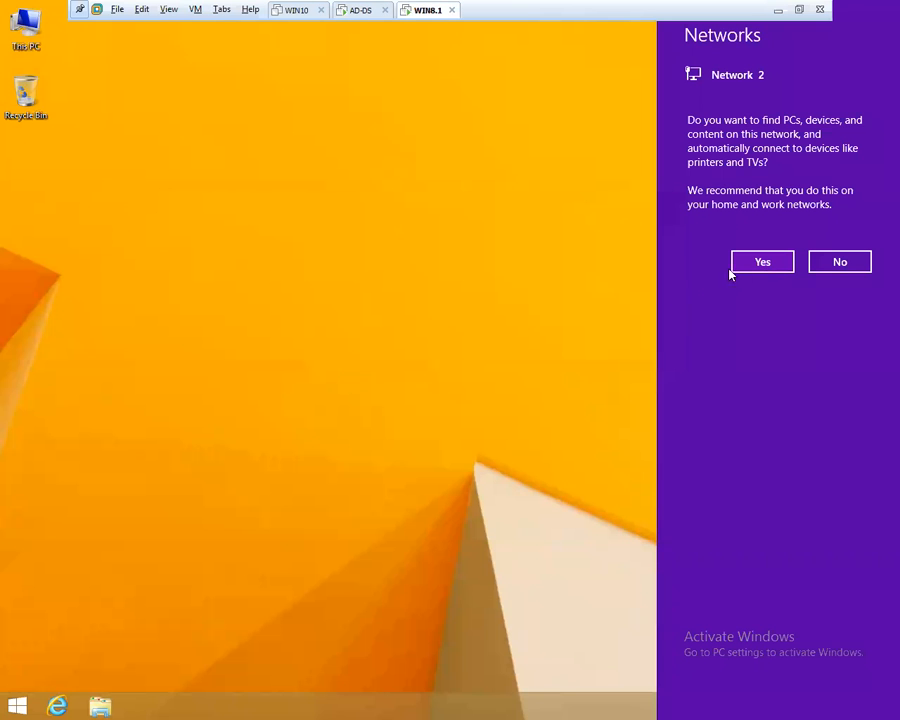
# Ping 192.168.13.1 from a WIN8.1 command prompt, then exit the prompt
pyautogui.press('super+r')
pyautogui.write('cmd')
pyautogui.press('Return')
pyautogui.write('ping 192.168')
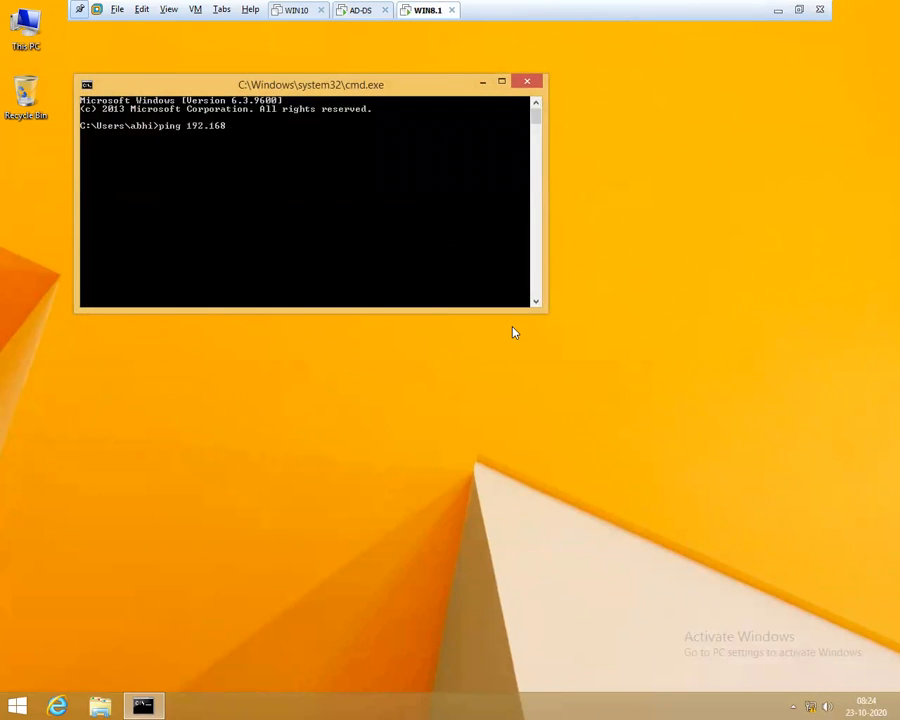
pyautogui.write('.13.1')
pyautogui.press('Return')
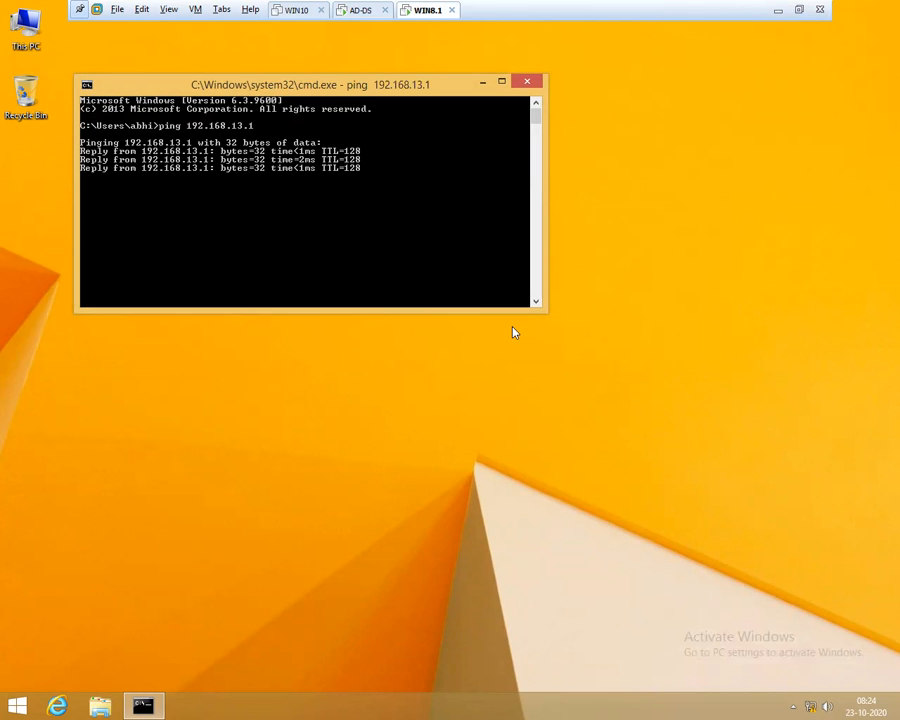
pyautogui.write('exit')
pyautogui.press('Return')
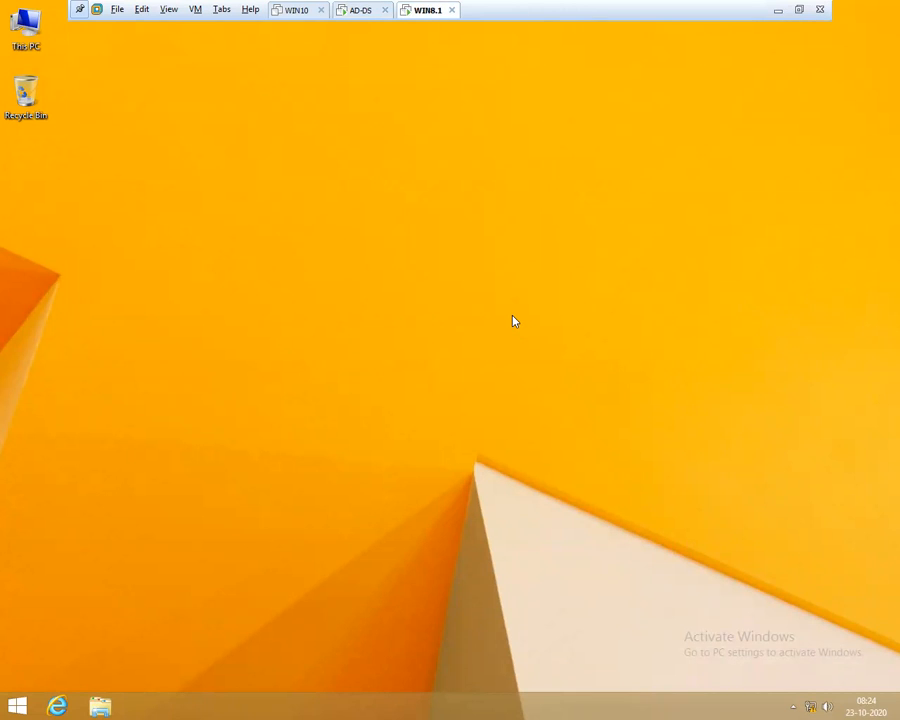
# Switch to AD-DS and launch Disk Management with diskmgmt.msc
pyautogui.click(360, 12)
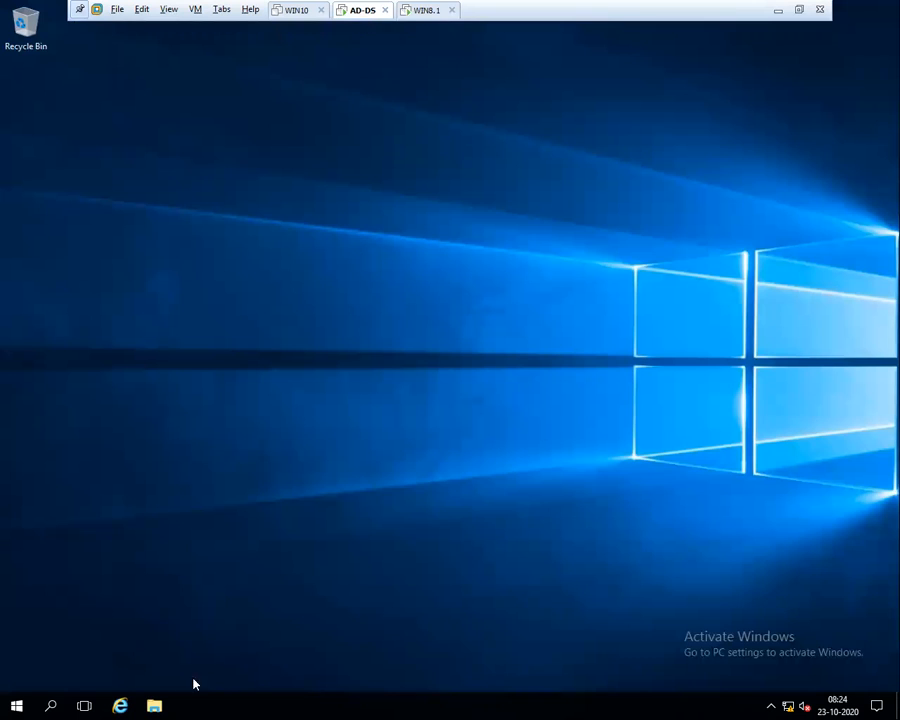
pyautogui.click(16, 706)
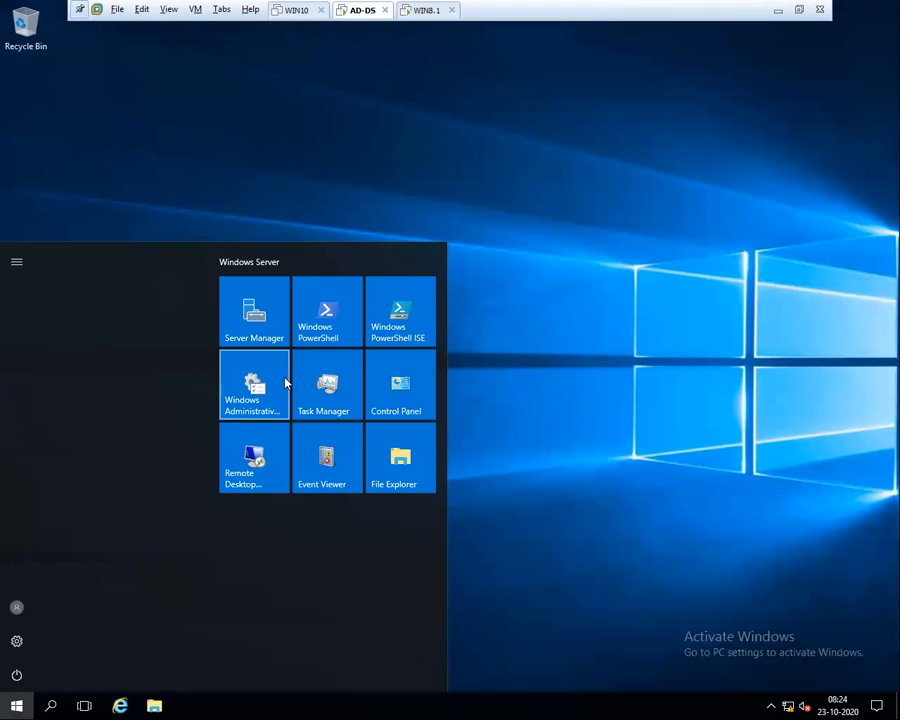
pyautogui.click(260, 331)
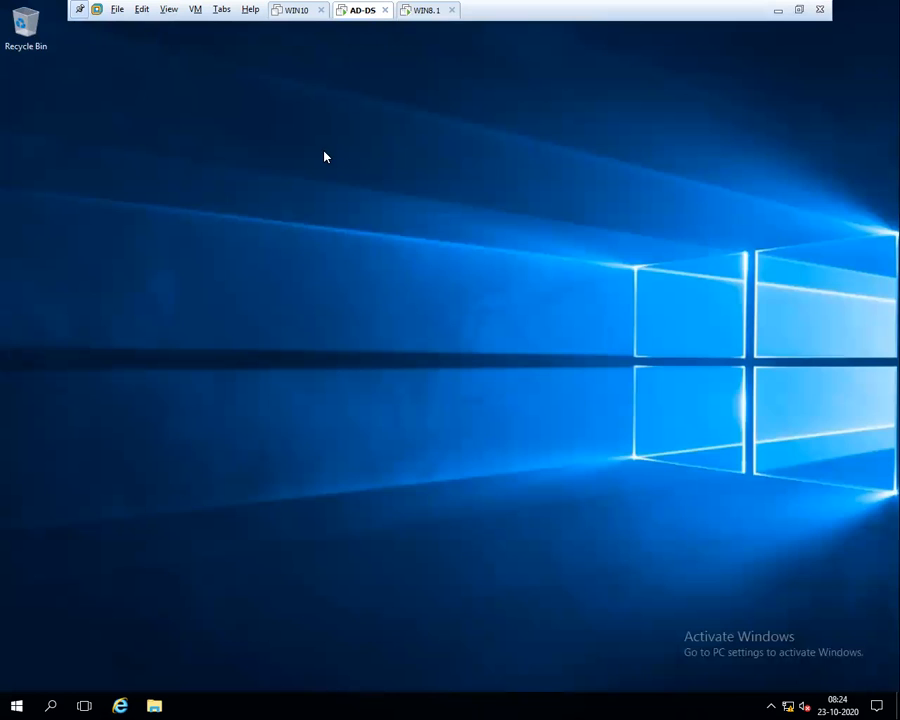
pyautogui.press('super+r')
pyautogui.write('diskmgmt.msc')
pyautogui.press('BackSpace')
pyautogui.press('BackSpace')
pyautogui.press('BackSpace')
pyautogui.press('BackSpace')
pyautogui.write('.msc')
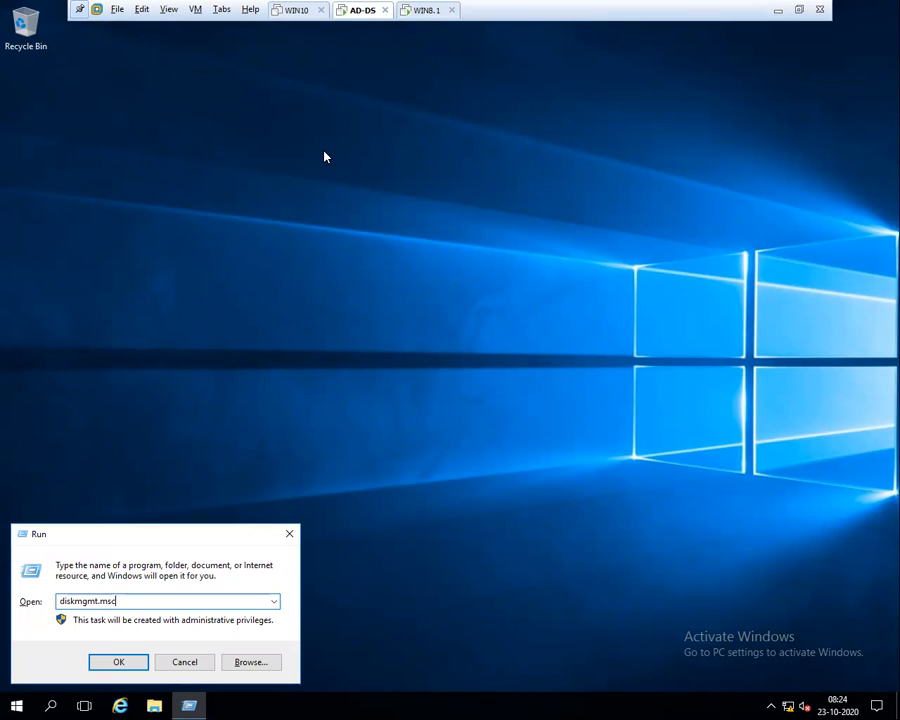
pyautogui.press('Return')
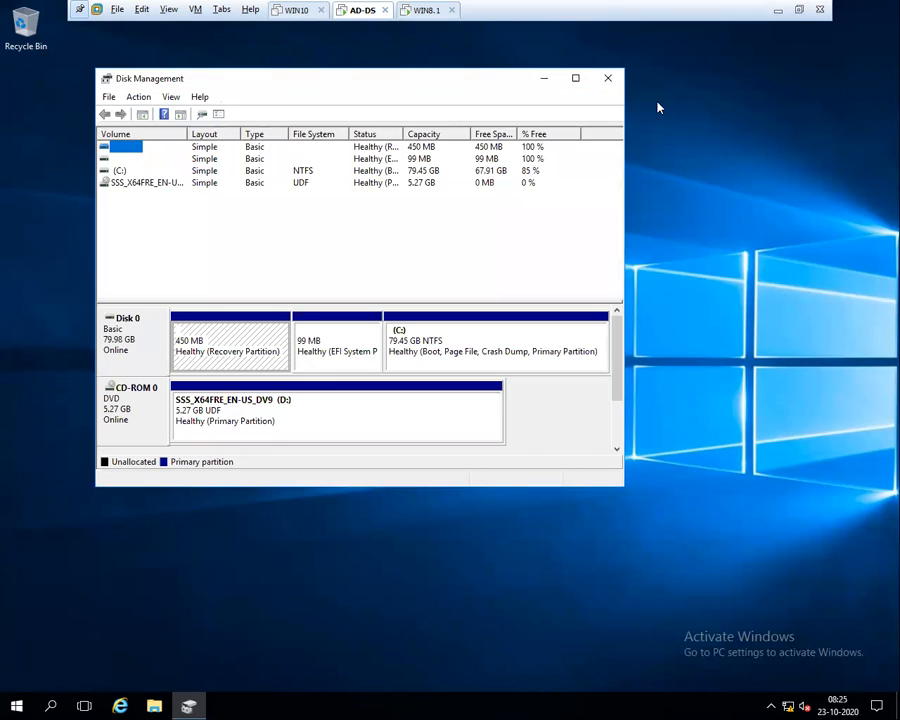
# Eject the installation disc from CD-ROM 0 so the DVD drive shows No Media
pyautogui.click(575, 78)
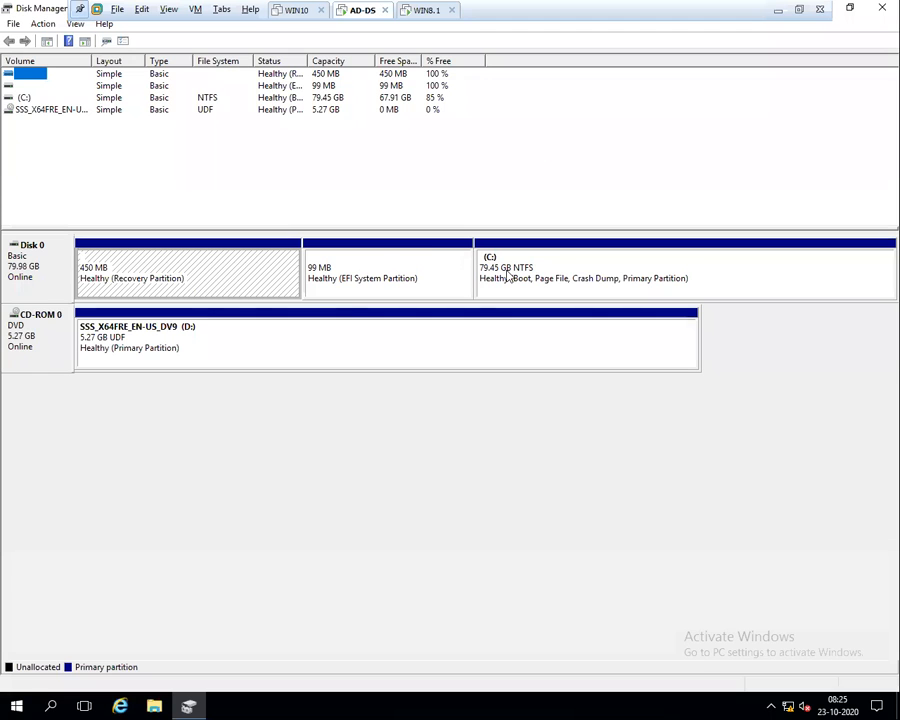
pyautogui.rightClick(50, 326)
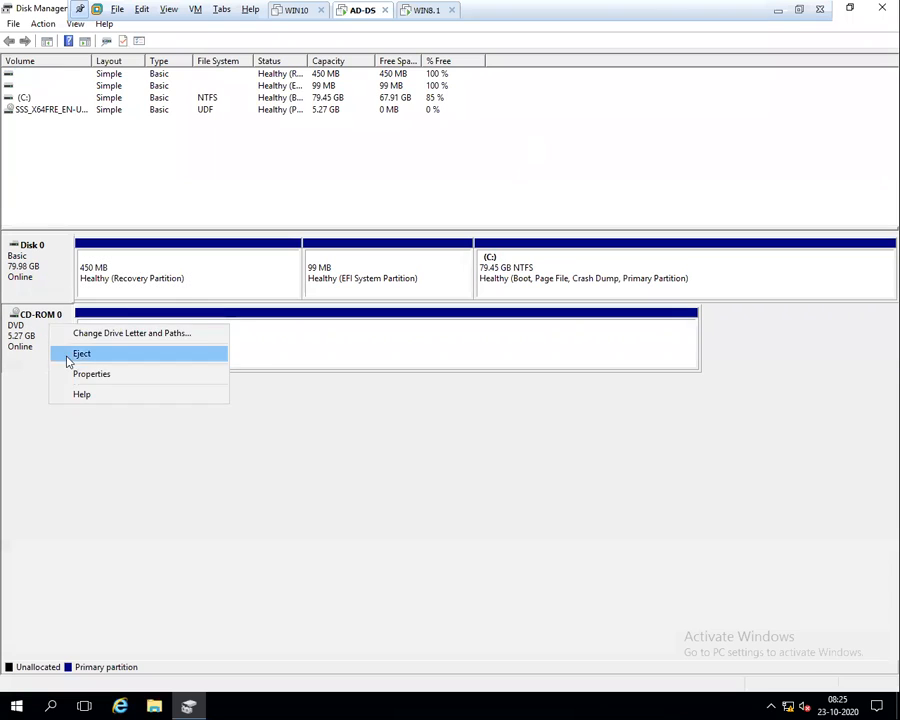
pyautogui.click(68, 358)
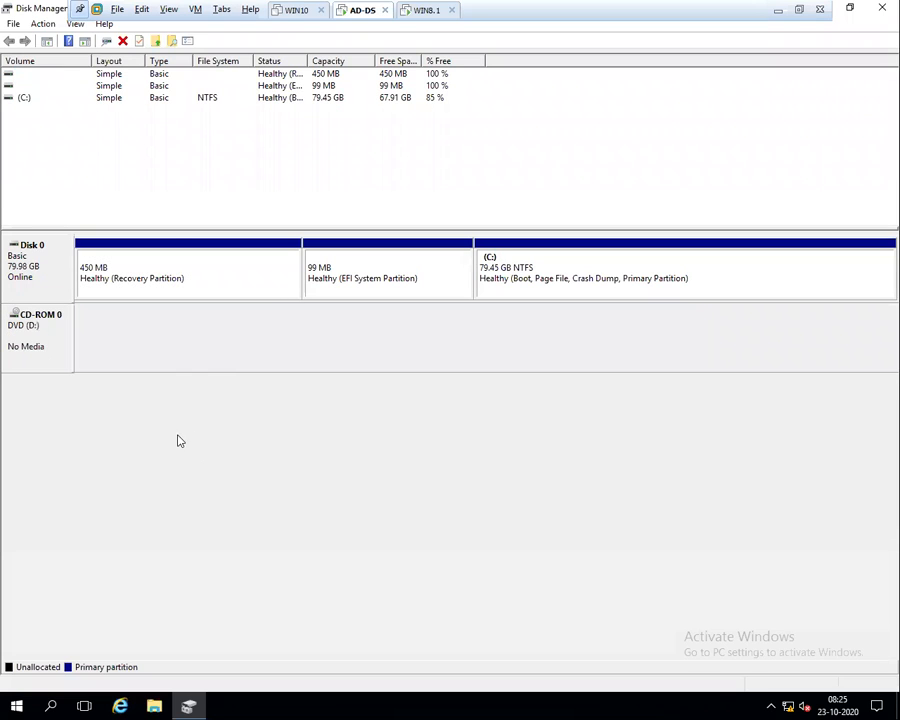
pyautogui.rightClick(358, 18)
pyautogui.click(399, 206)
# Create a new 30 GB SCSI virtual disk stored as a single file
pyautogui.click(372, 547)
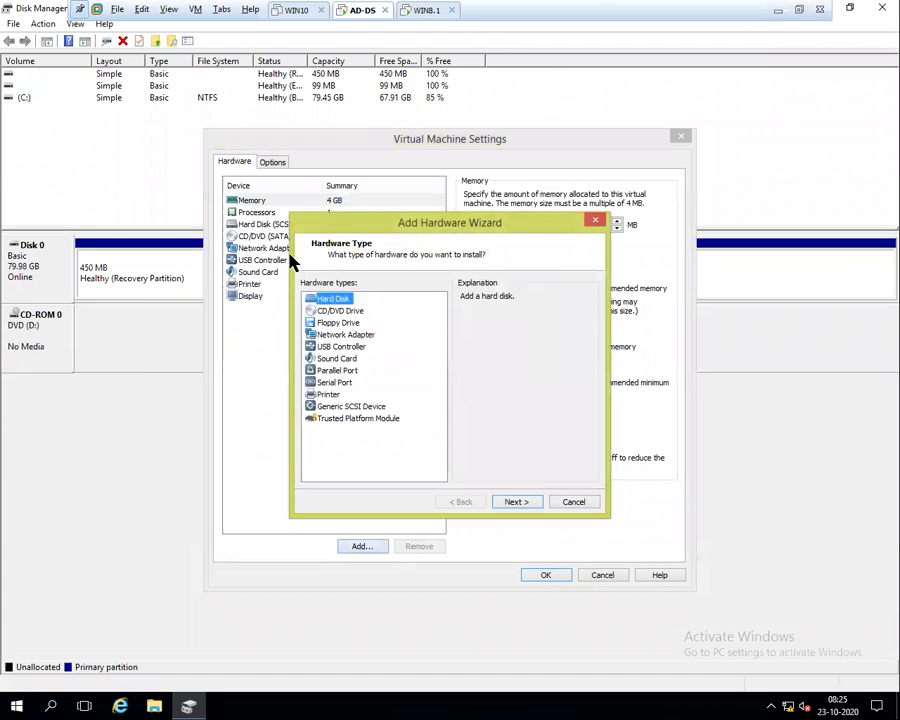
pyautogui.click(519, 502)
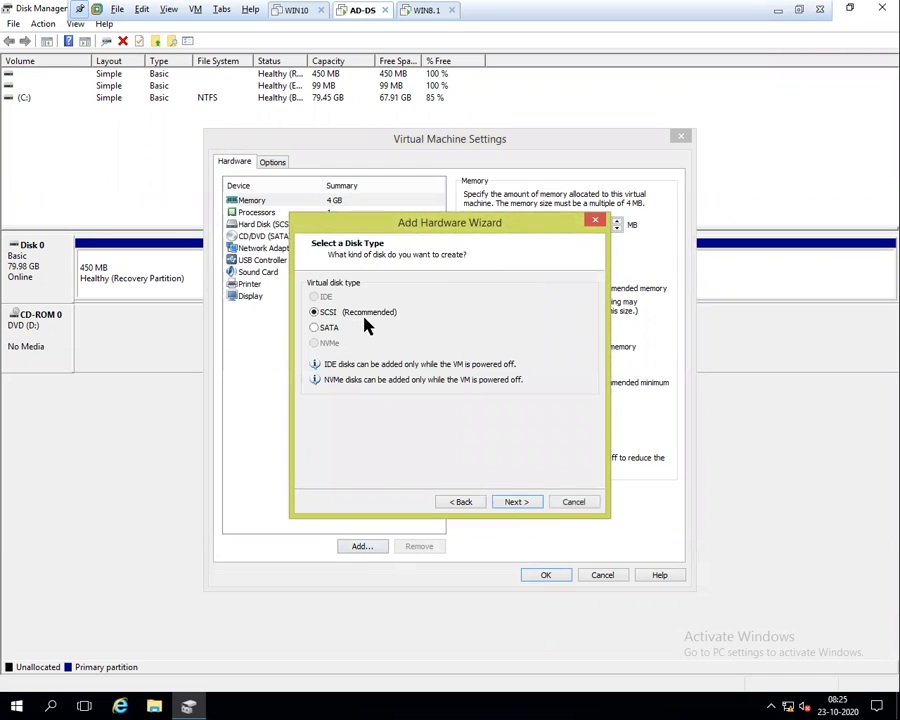
pyautogui.click(510, 501)
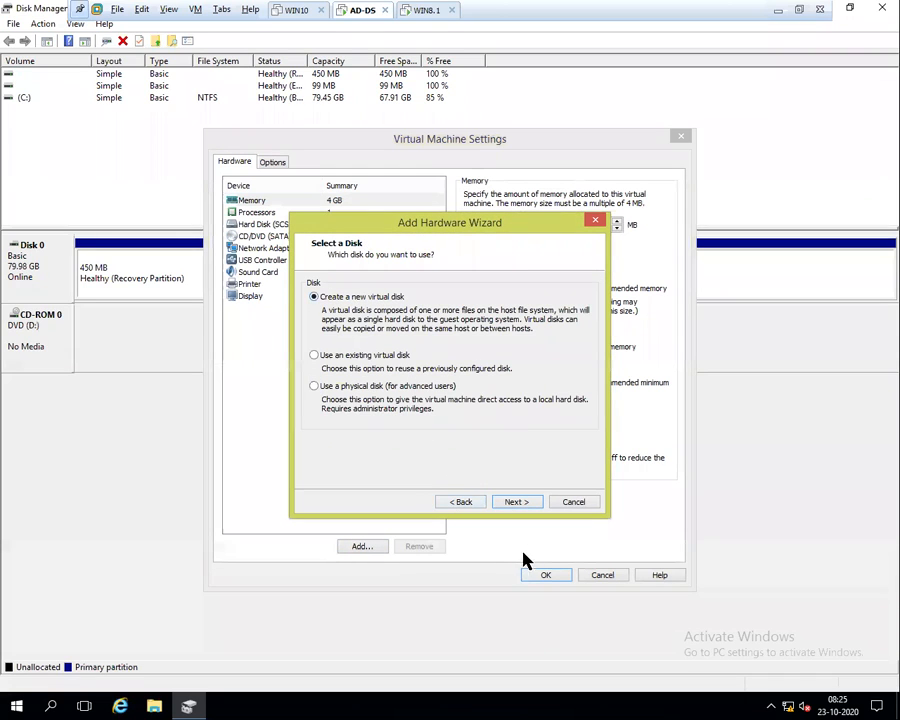
pyautogui.click(520, 502)
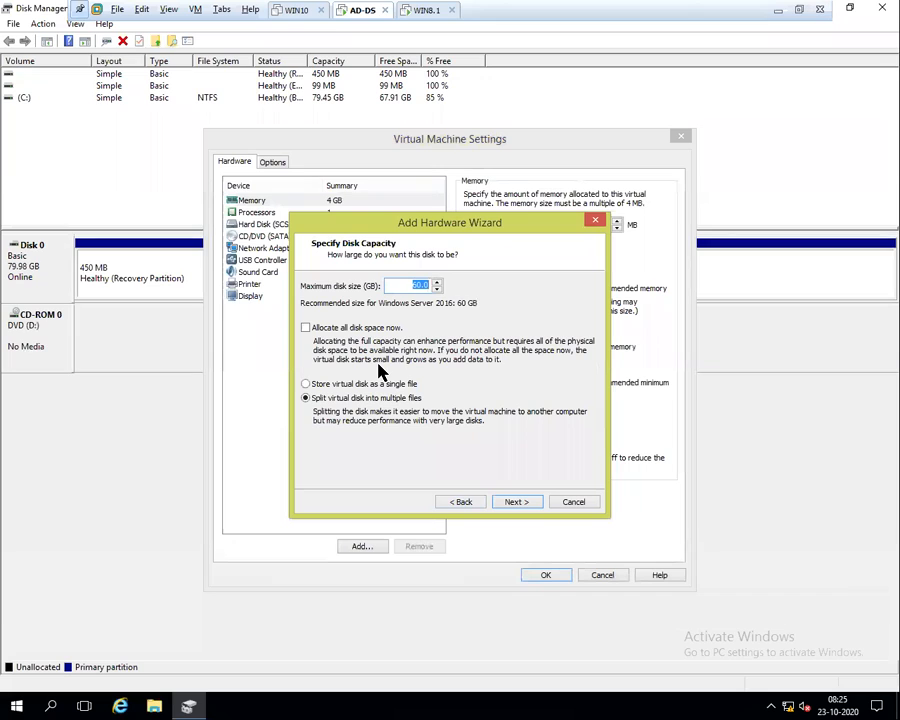
pyautogui.write('30')
pyautogui.click(321, 386)
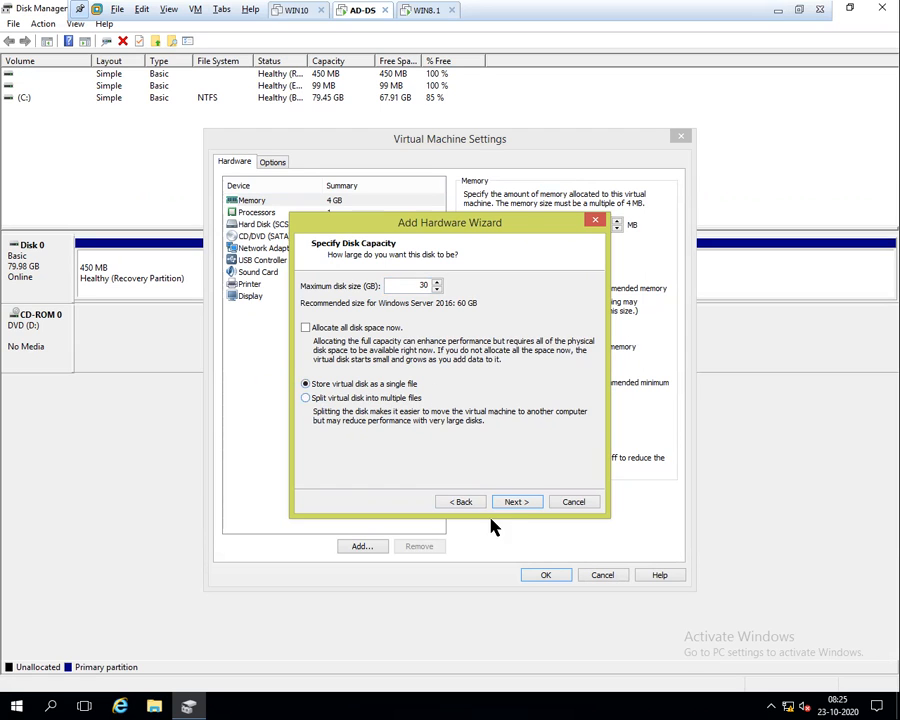
pyautogui.click(514, 502)
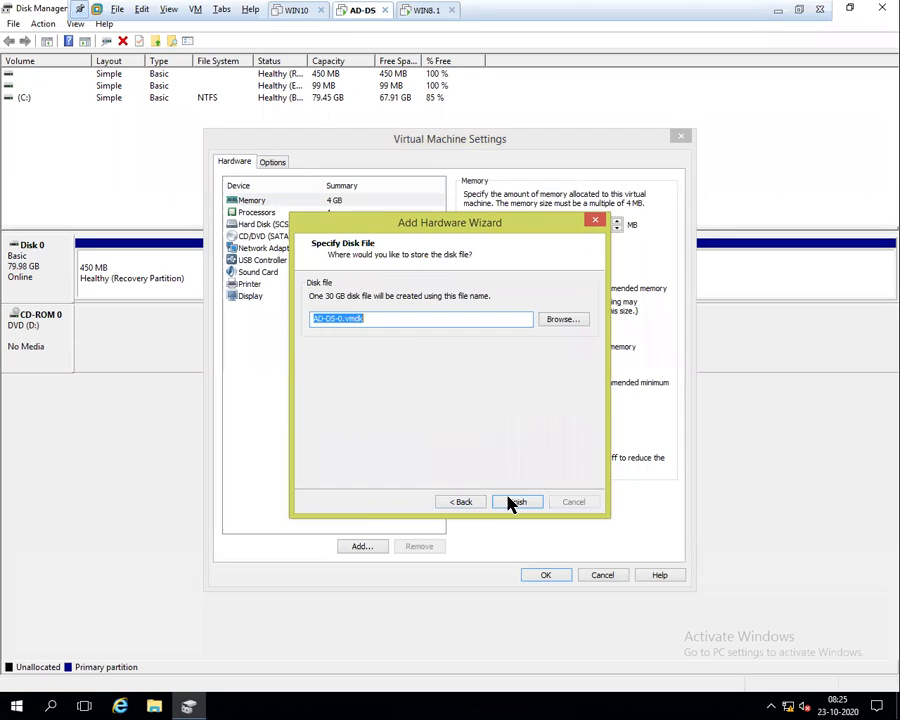
# Save the disk file as disk1, finish the wizard and apply the machine settings
pyautogui.click(565, 320)
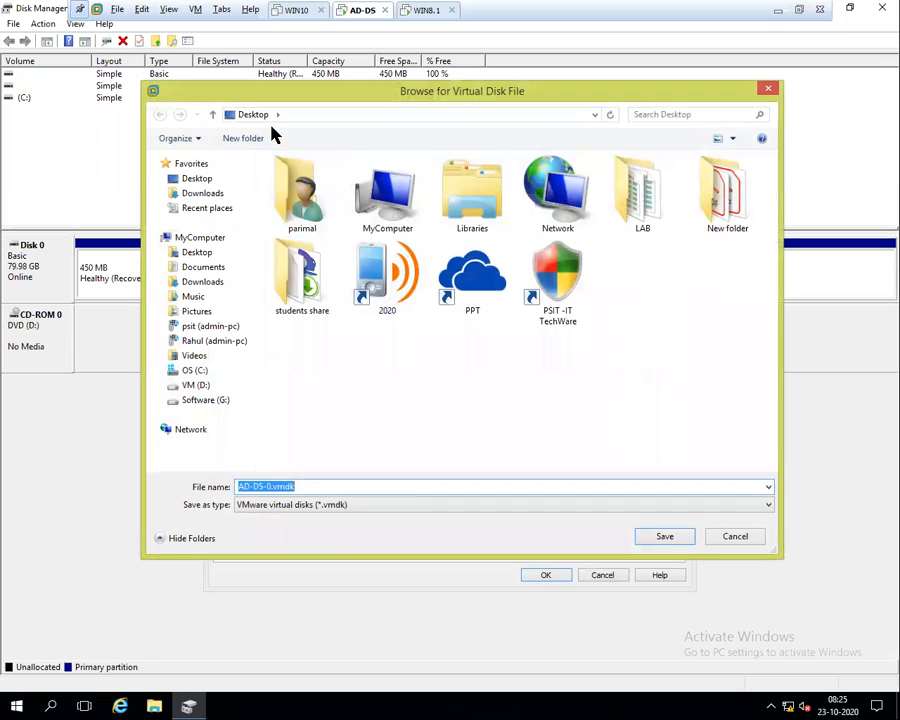
pyautogui.write('disk1')
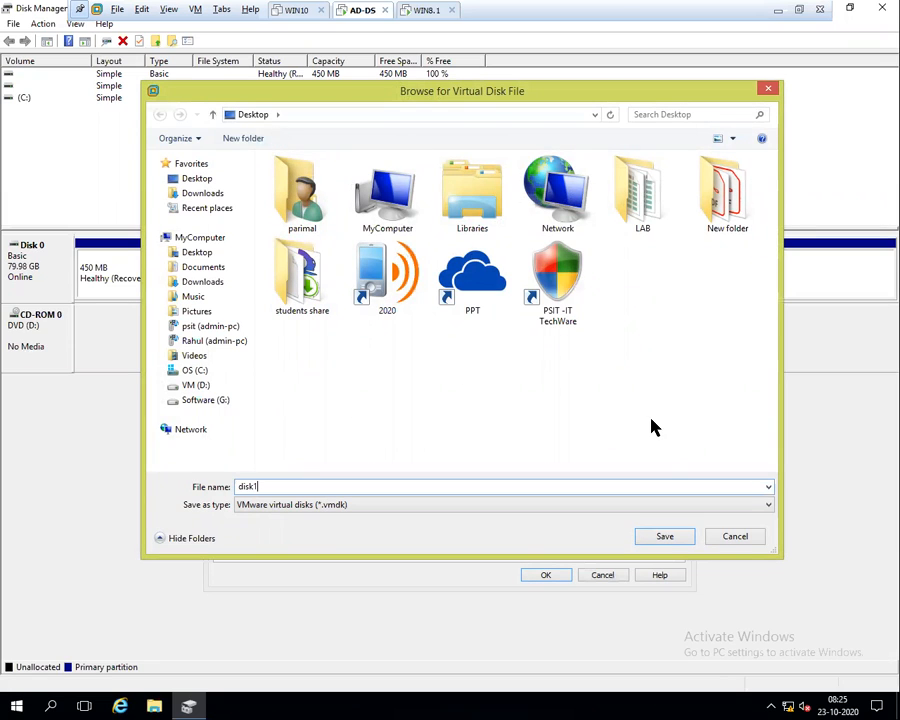
pyautogui.click(670, 537)
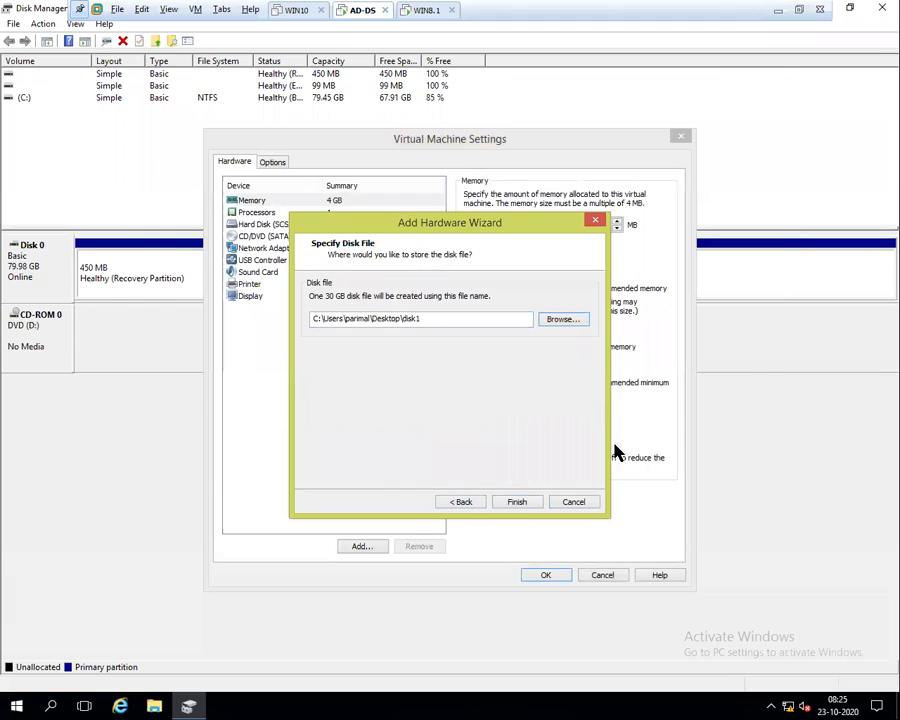
pyautogui.click(517, 503)
pyautogui.click(549, 577)
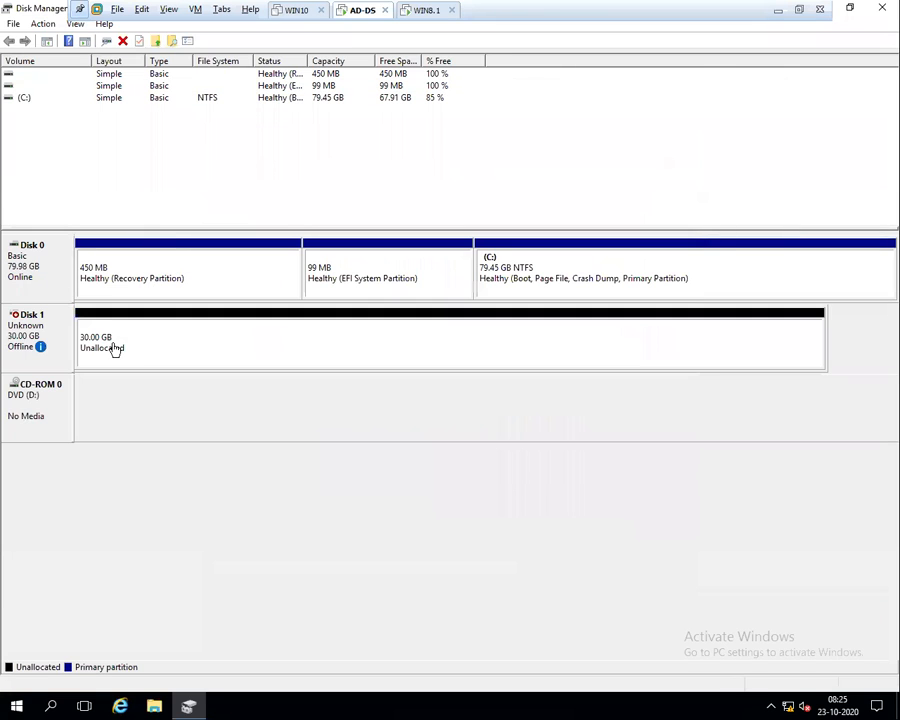
# Bring Disk 1 online and initialize it as a basic 29.88 GB unallocated disk
pyautogui.rightClick(22, 332)
pyautogui.click(28, 334)
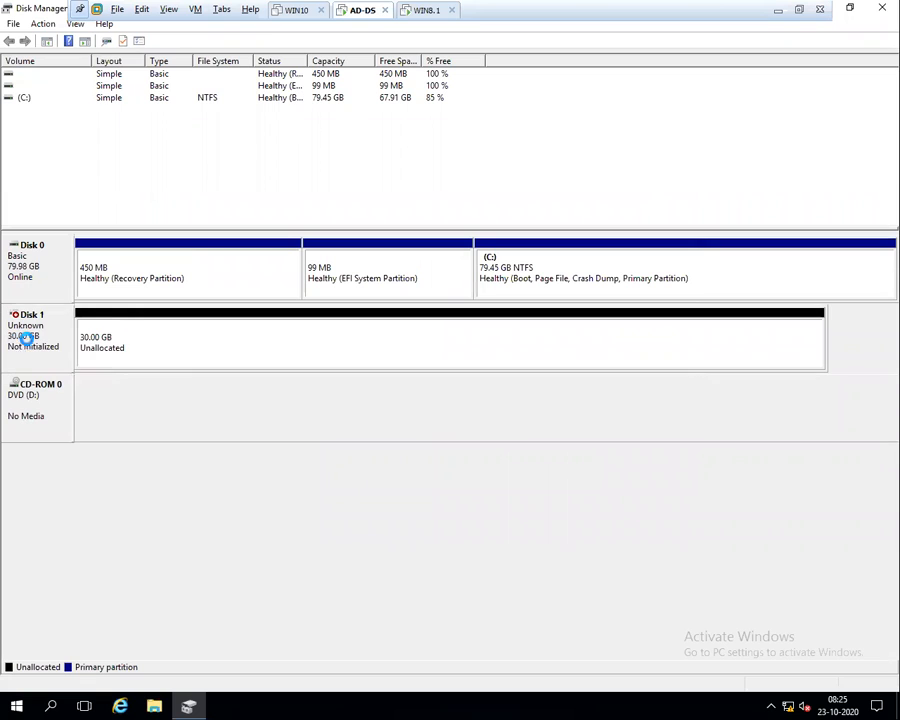
pyautogui.rightClick(54, 342)
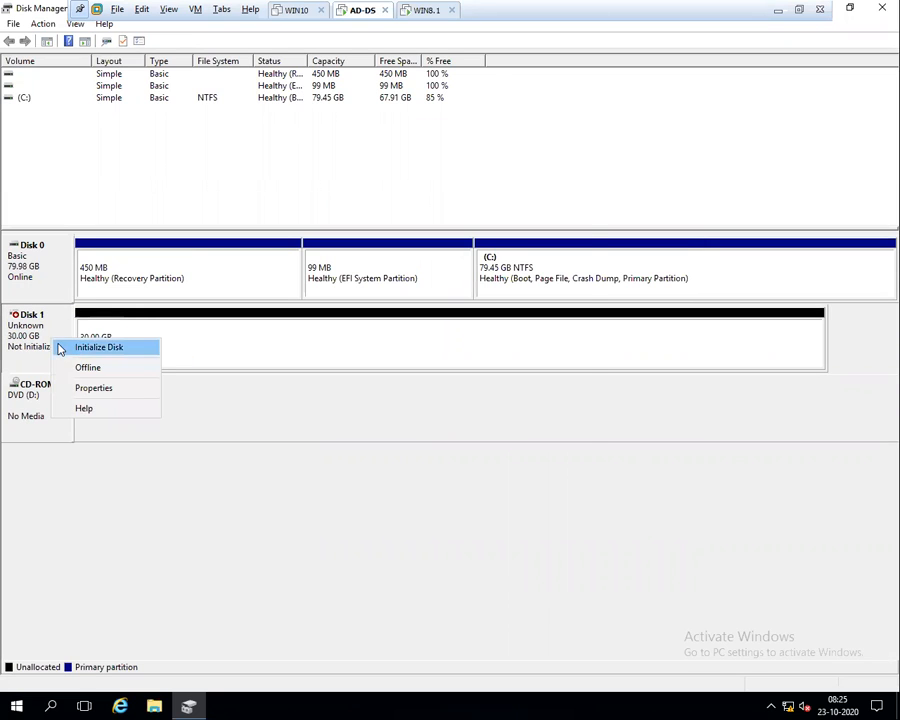
pyautogui.click(60, 348)
pyautogui.click(372, 299)
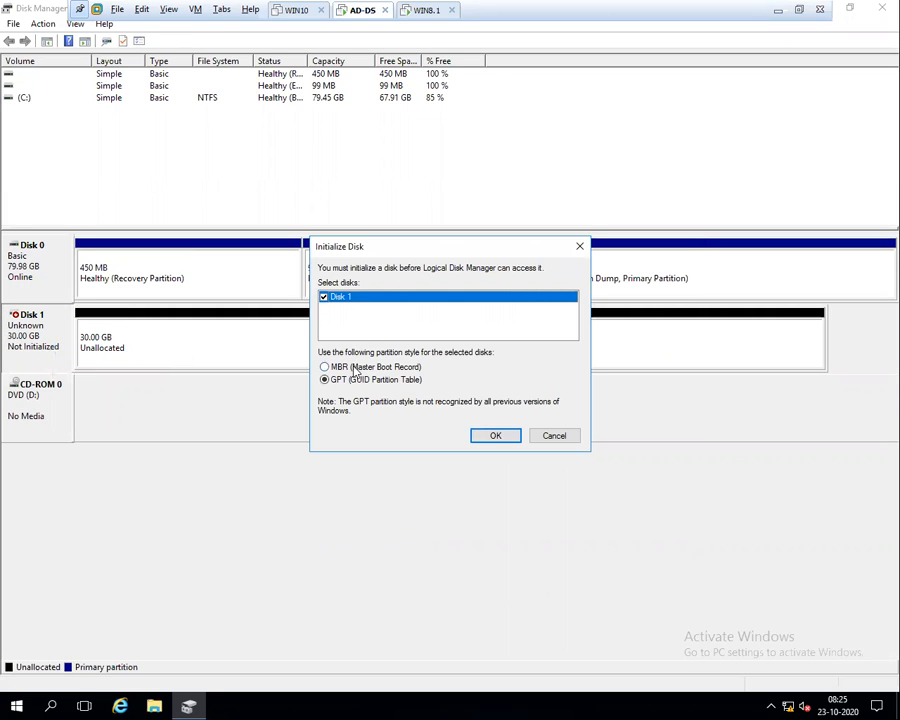
pyautogui.click(498, 436)
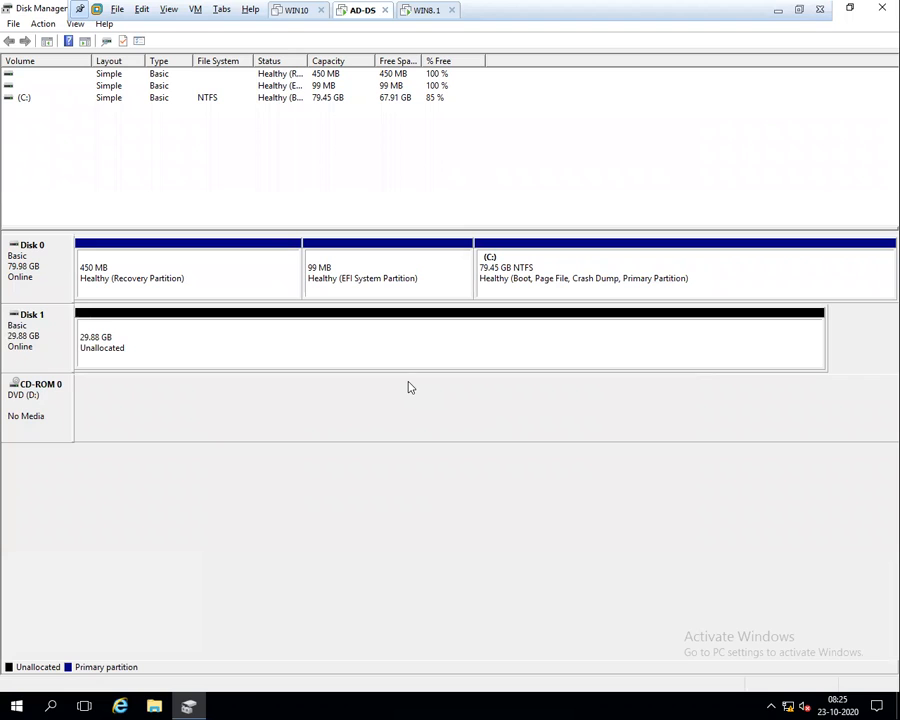
pyautogui.click(161, 342)
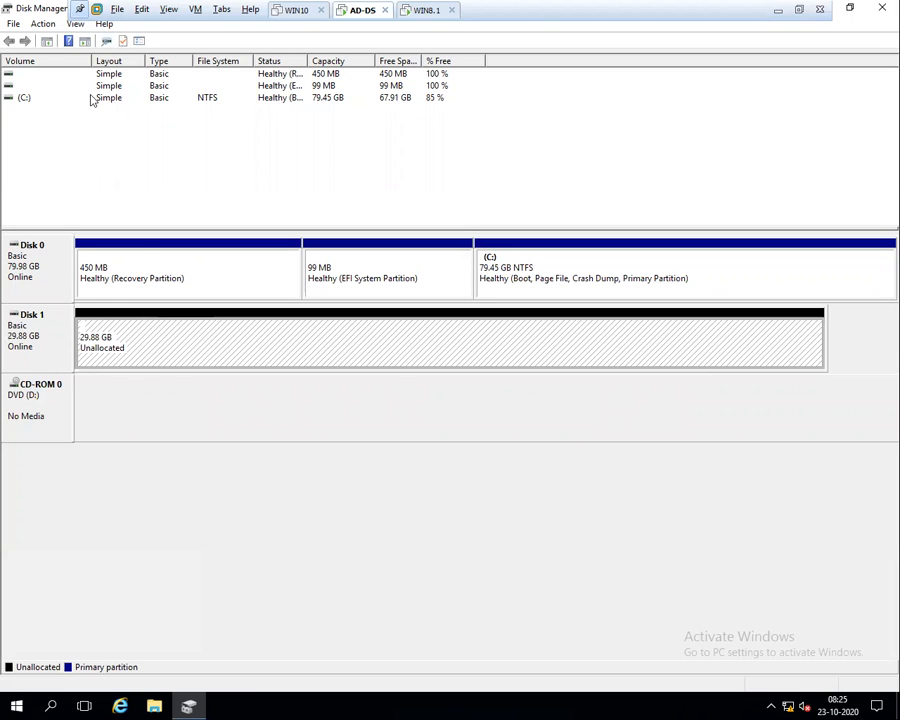
pyautogui.click(57, 313)
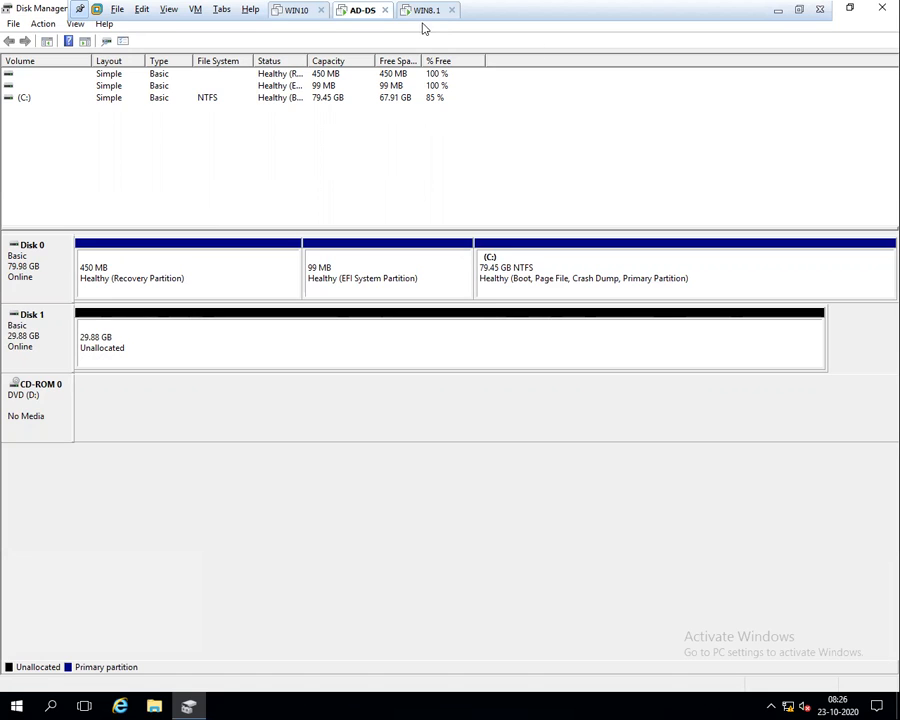
# Launch Server Manager on AD-DS and dismiss the inventory-collecting message
pyautogui.click(16, 706)
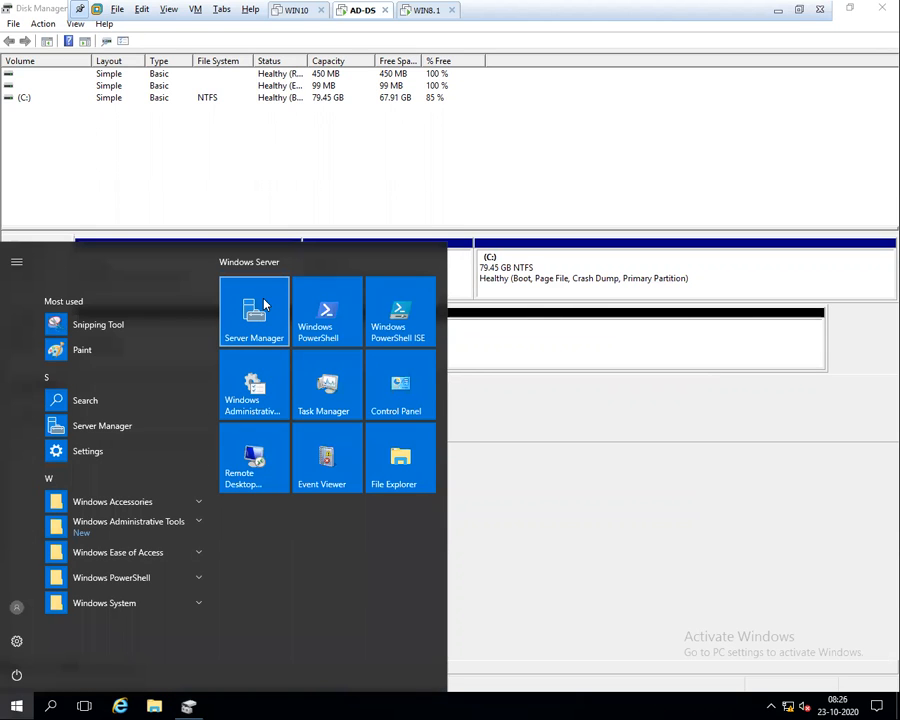
pyautogui.click(247, 340)
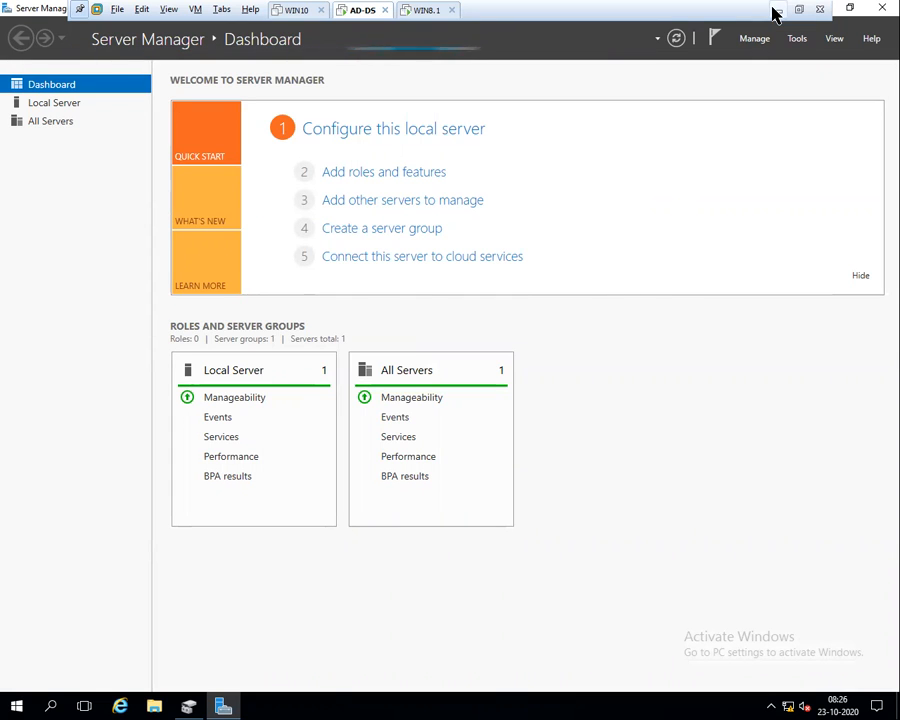
pyautogui.click(401, 176)
pyautogui.click(556, 404)
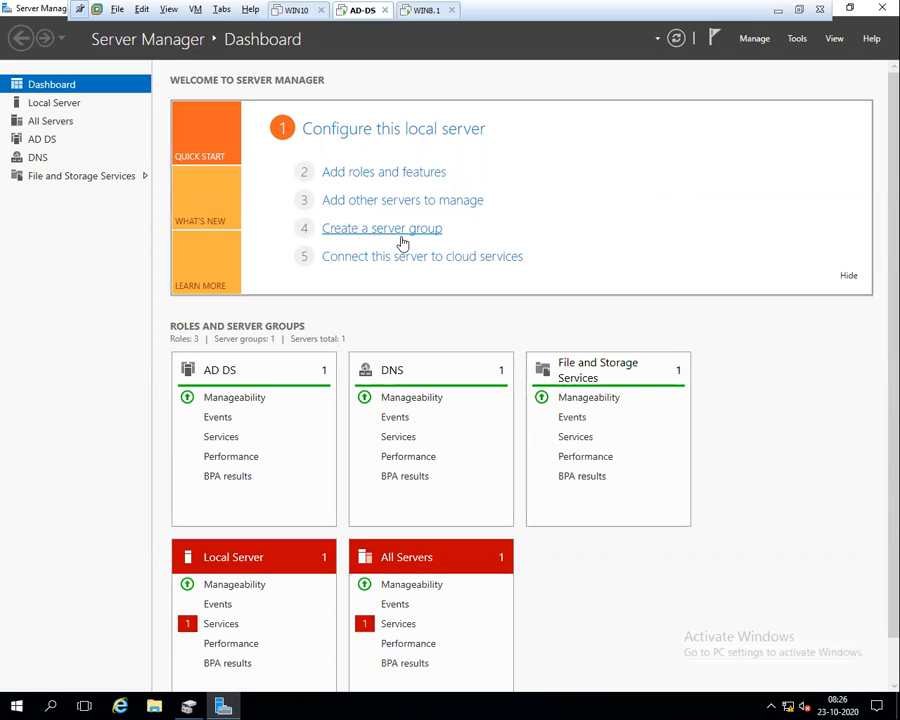
# Start a role-based Add Roles and Features installation targeting AD-DS.testlab.com
pyautogui.click(363, 178)
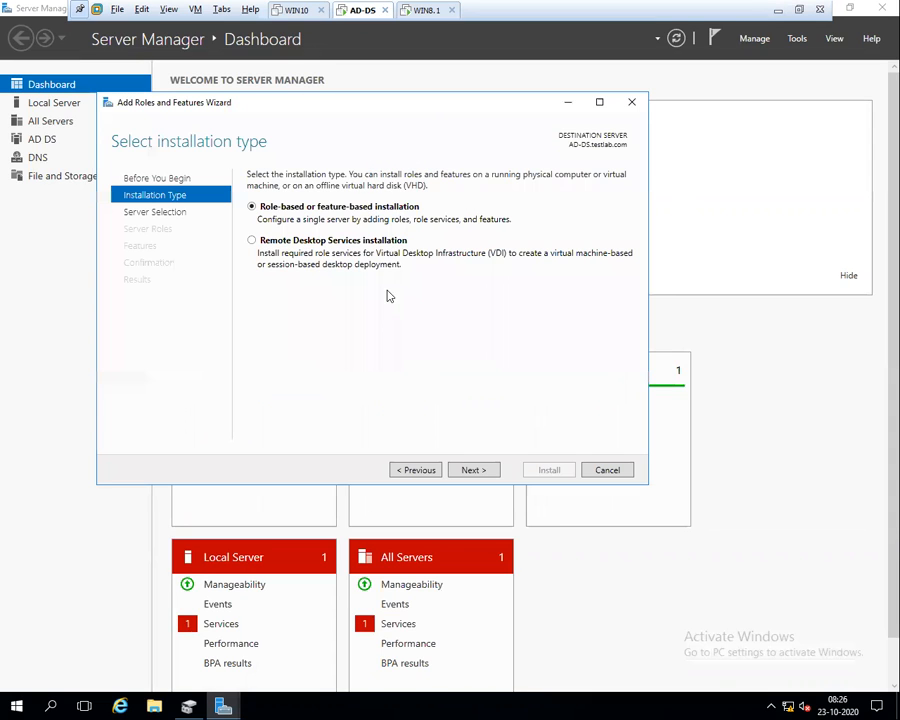
pyautogui.click(600, 103)
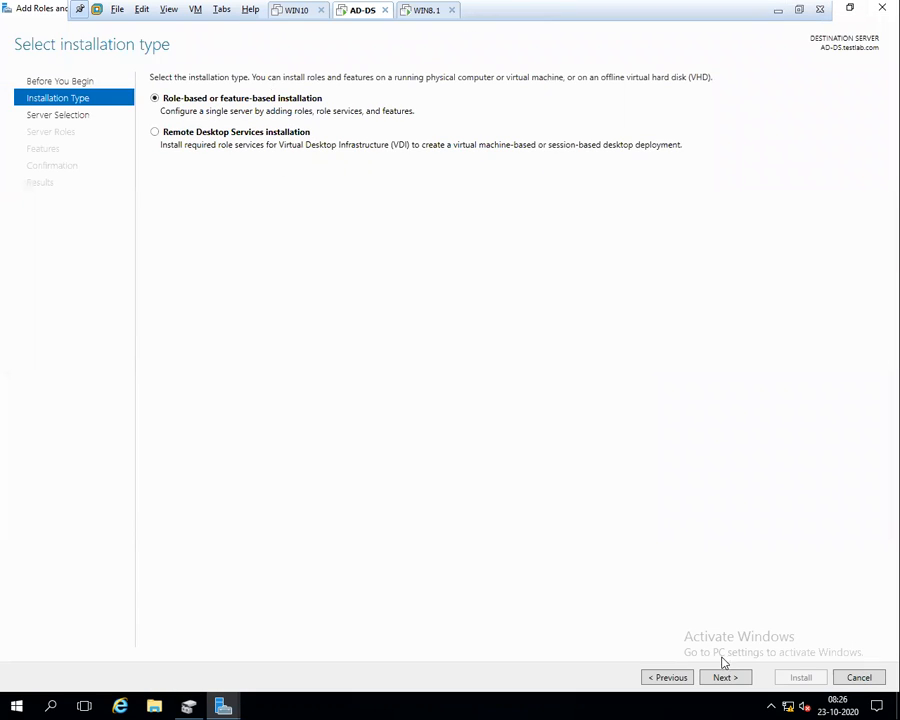
pyautogui.click(727, 684)
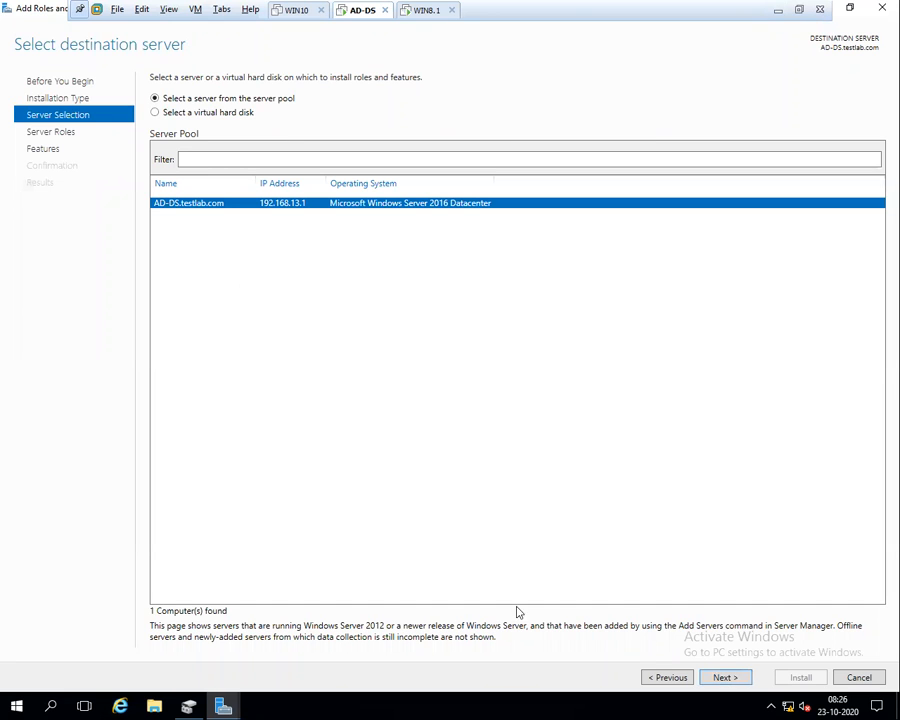
pyautogui.click(727, 677)
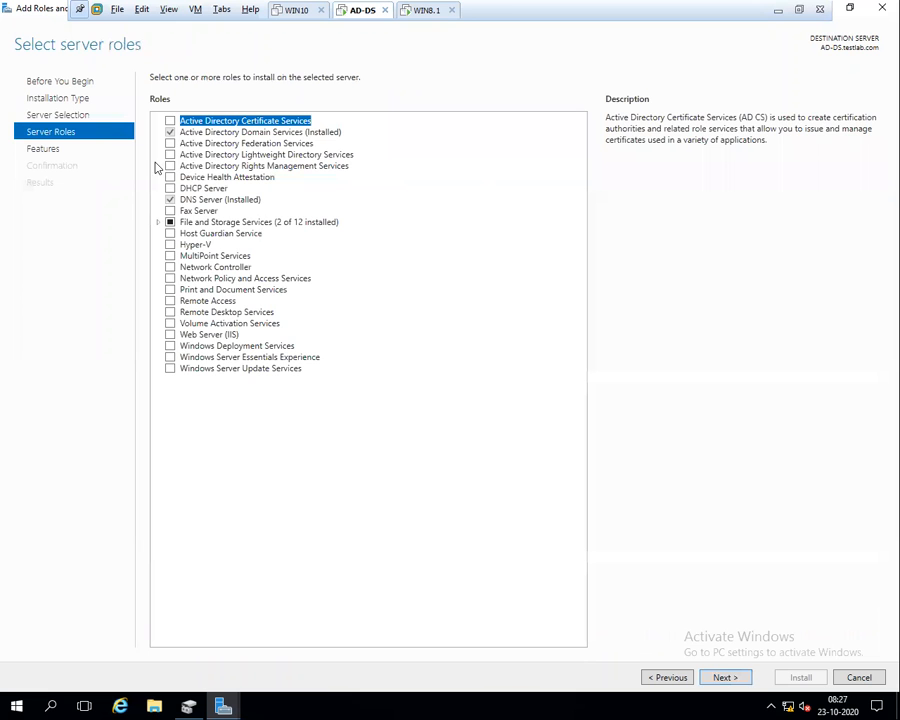
# Select iSCSI Target Server and iSCSI Target Storage Provider, then start the installation
pyautogui.doubleClick(196, 222)
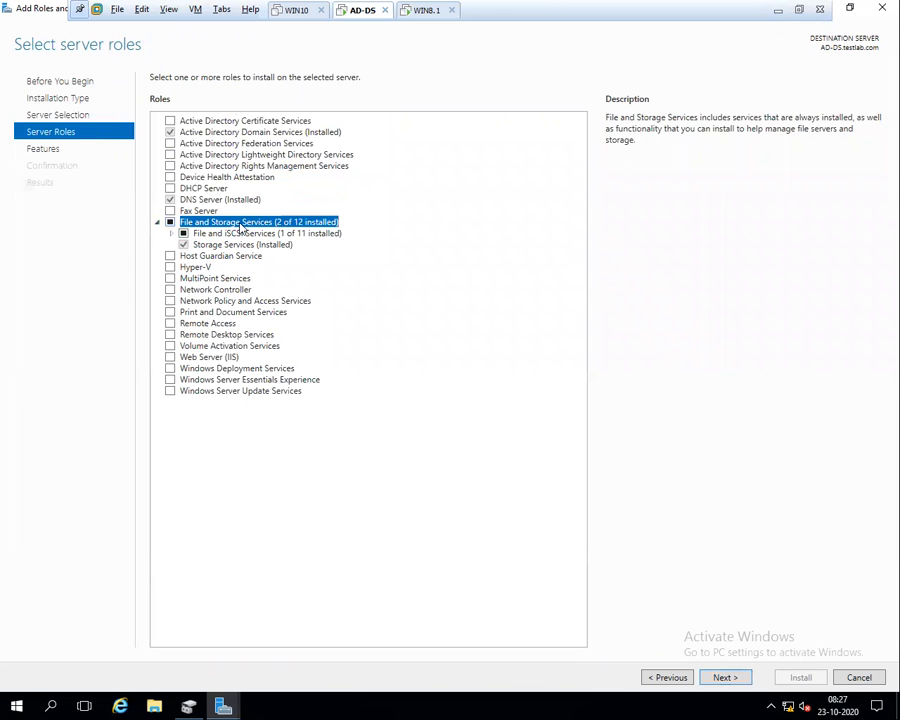
pyautogui.doubleClick(200, 233)
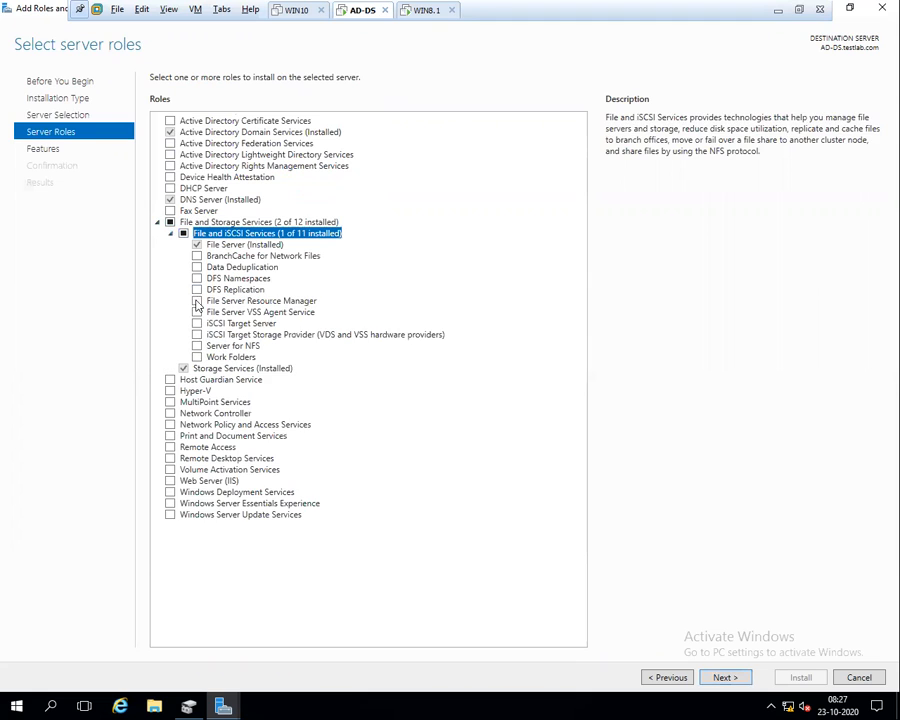
pyautogui.click(245, 324)
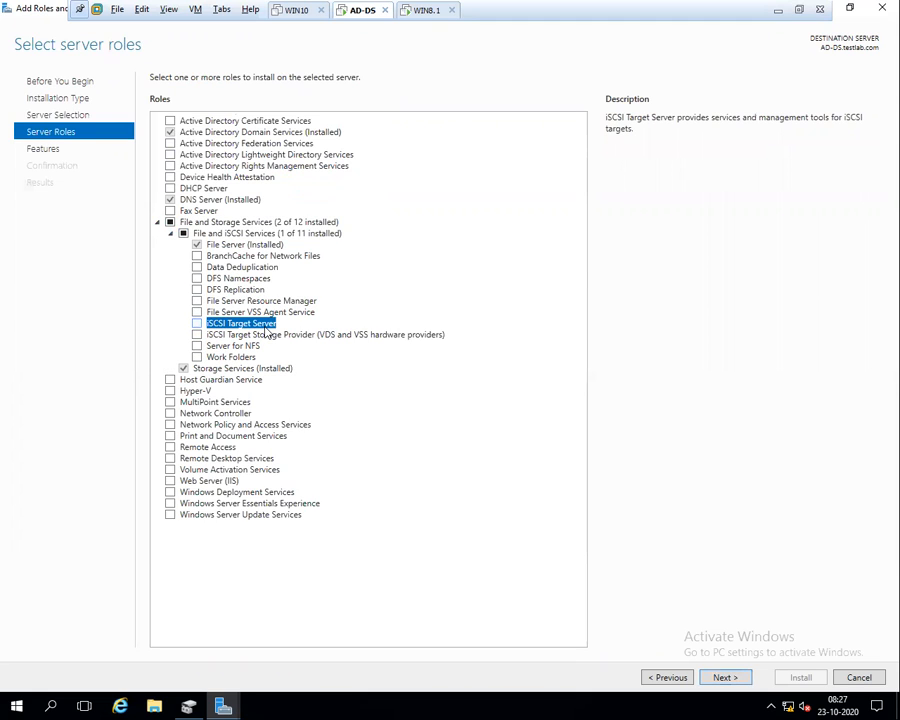
pyautogui.click(197, 323)
pyautogui.click(197, 334)
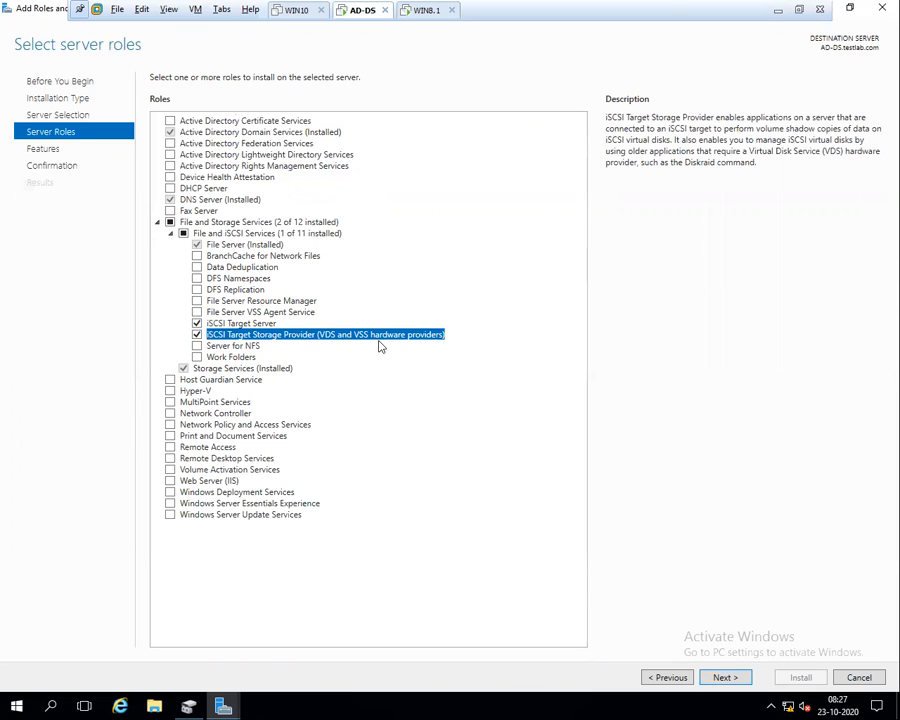
pyautogui.click(716, 676)
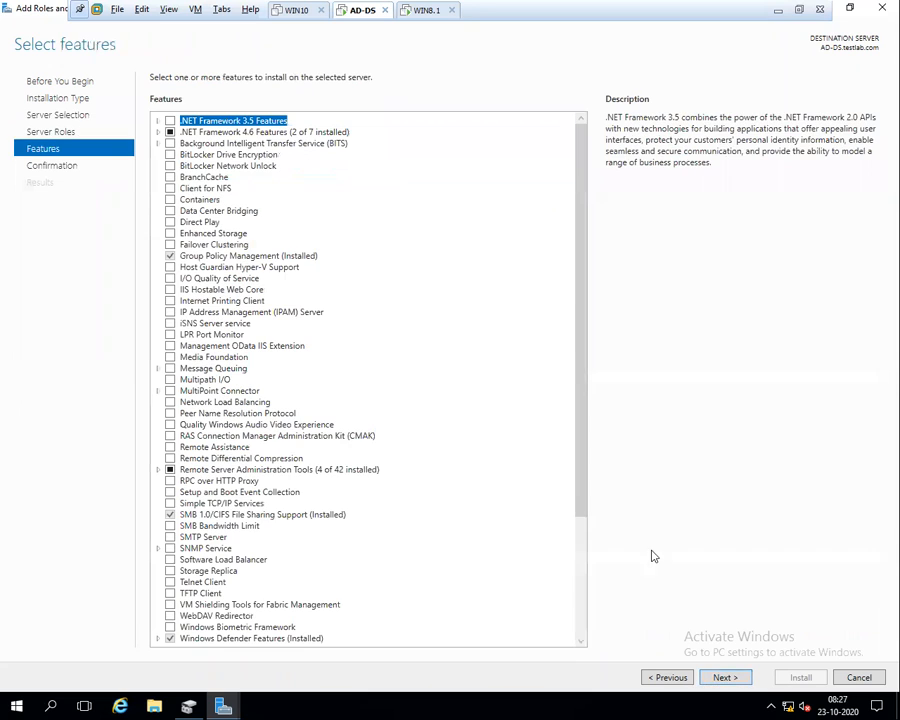
pyautogui.click(720, 678)
pyautogui.click(798, 677)
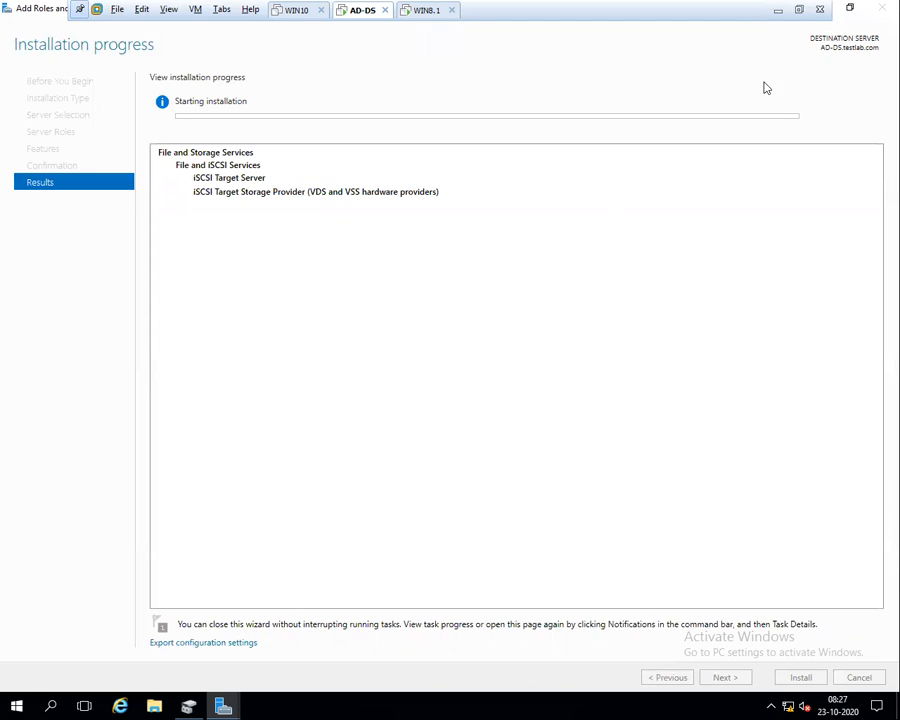
# Check Disk Management and the installation progress, then switch to WIN8.1
pyautogui.click(190, 705)
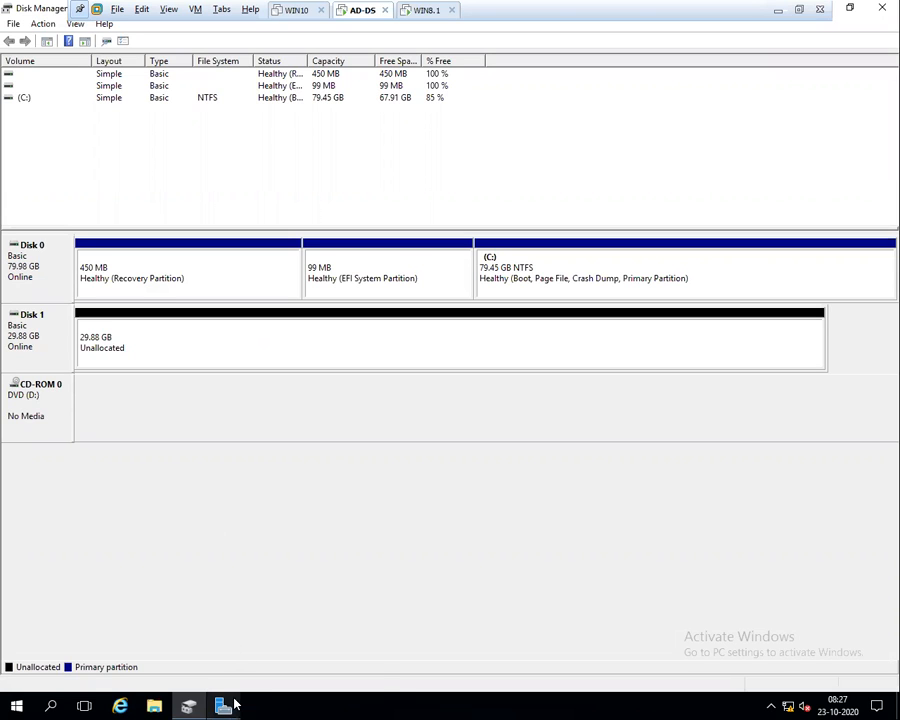
pyautogui.moveTo(224, 704)
pyautogui.click(296, 596)
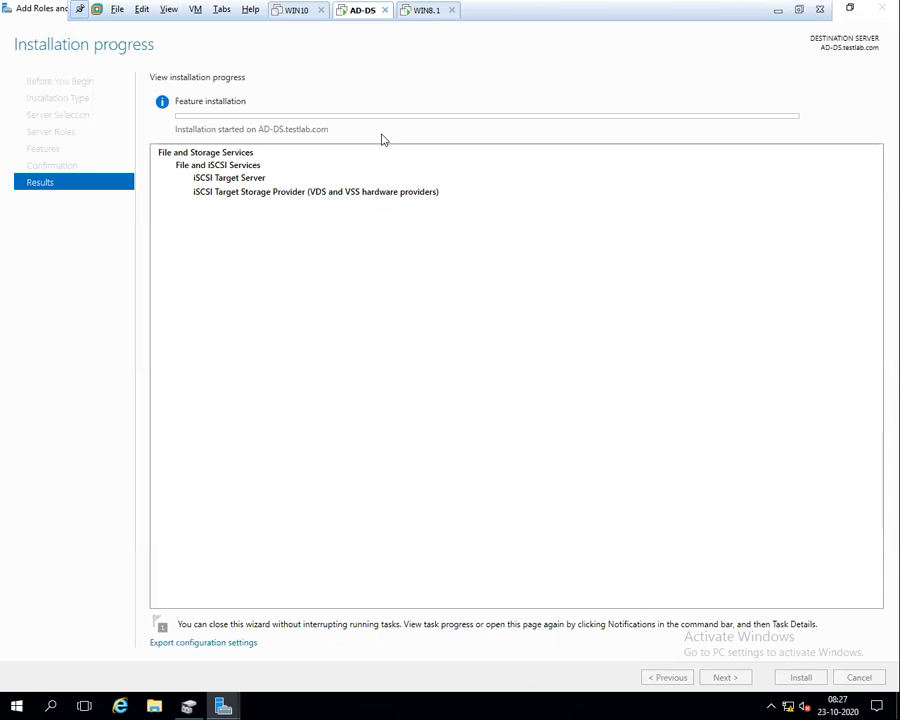
pyautogui.click(422, 12)
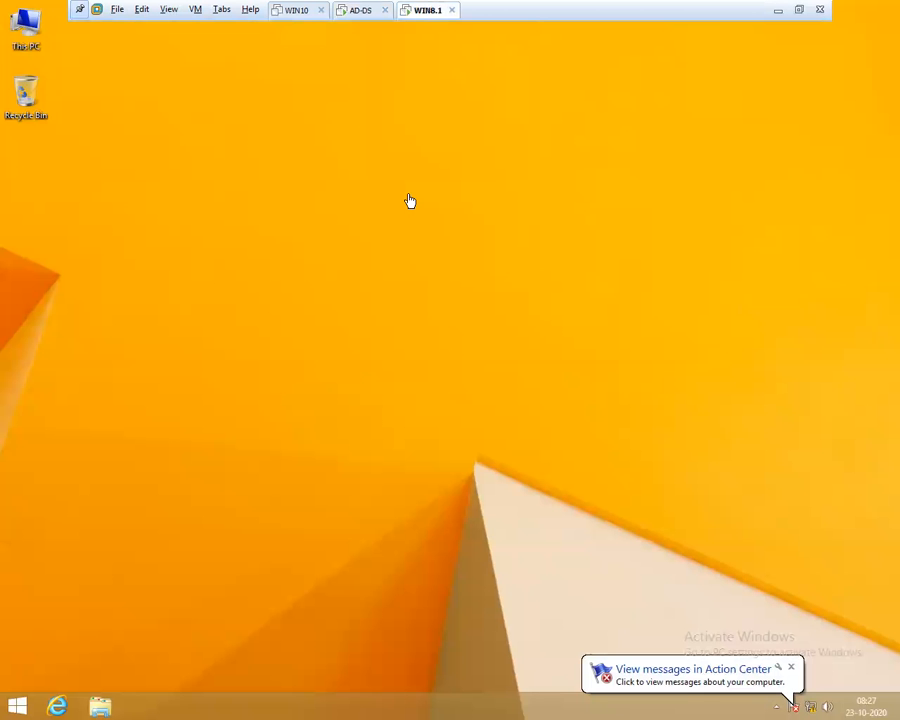
# Through firewall.cpl, turn off Windows Firewall for both private and public networks on WIN8.1
pyautogui.press('super+r')
pyautogui.write('firewall.cpl')
pyautogui.press('Return')
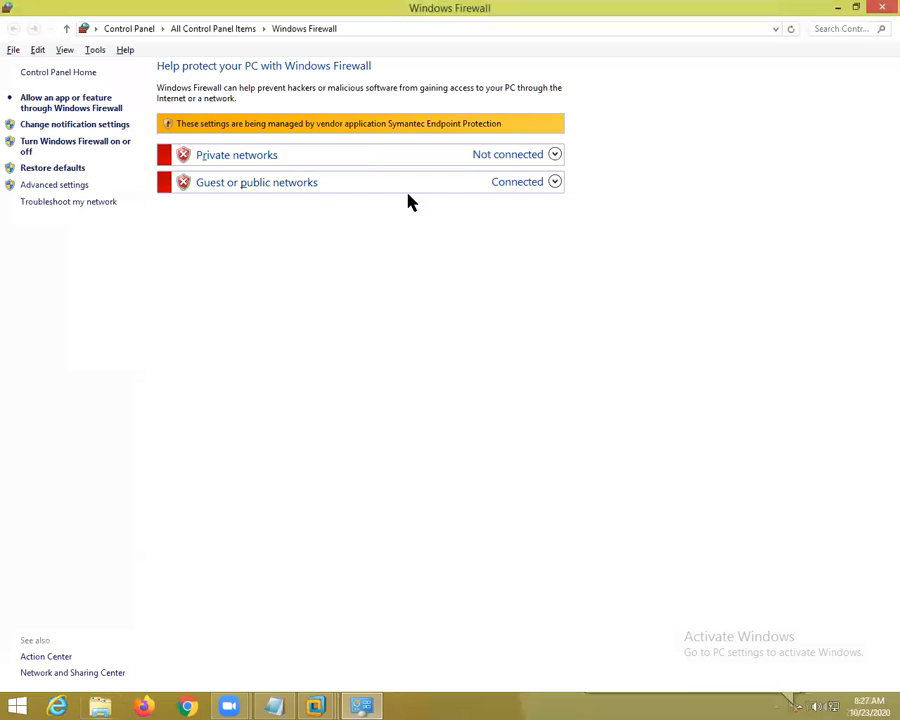
pyautogui.click(881, 8)
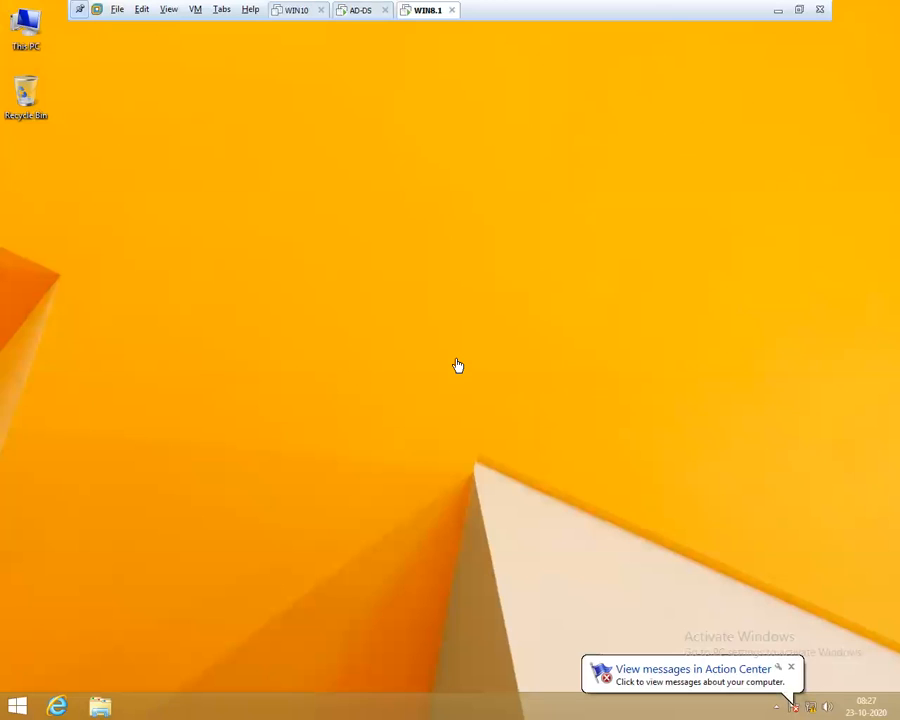
pyautogui.press('super+r')
pyautogui.write('fi')
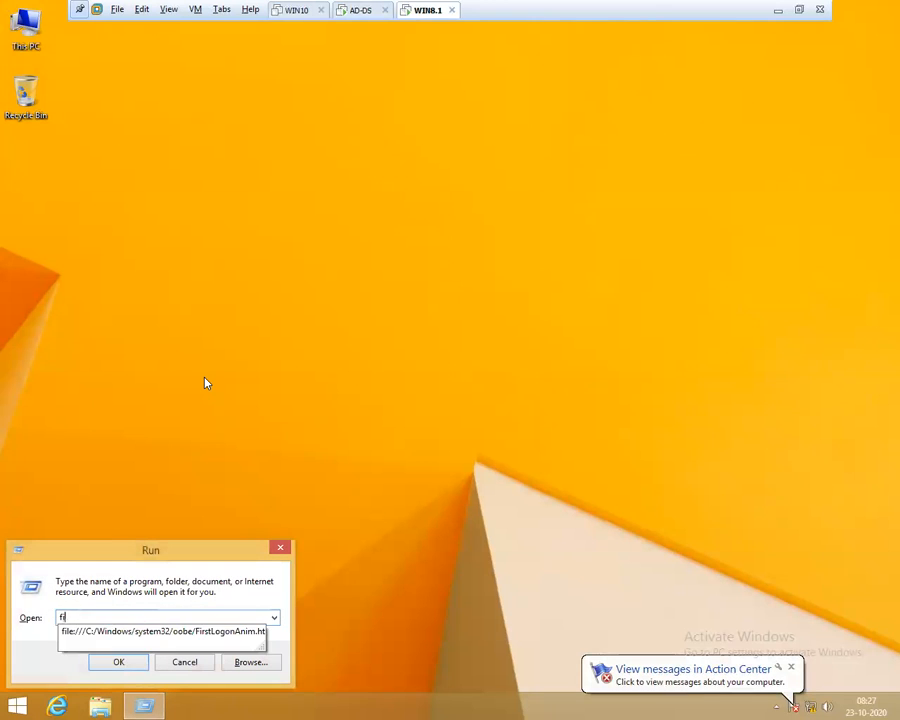
pyautogui.write('rewall.cpl')
pyautogui.press('Return')
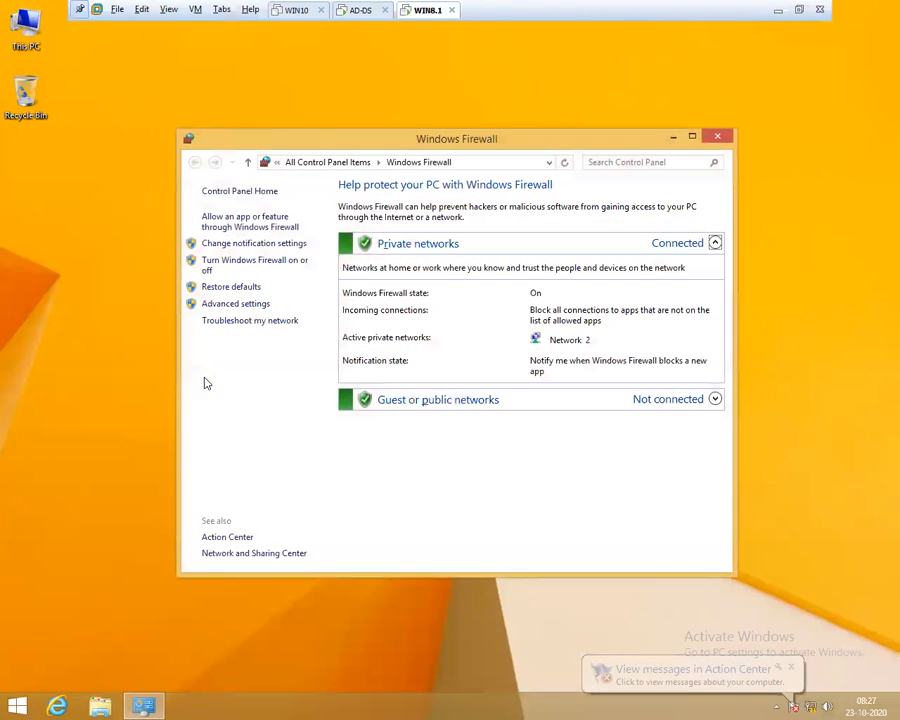
pyautogui.click(233, 264)
pyautogui.click(345, 293)
pyautogui.click(337, 378)
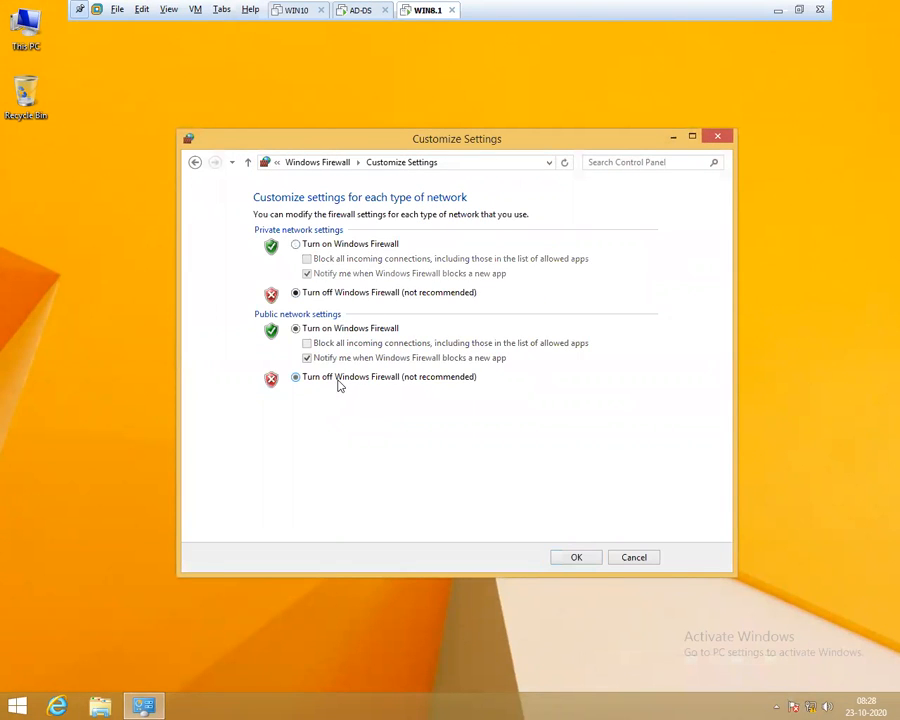
pyautogui.click(570, 557)
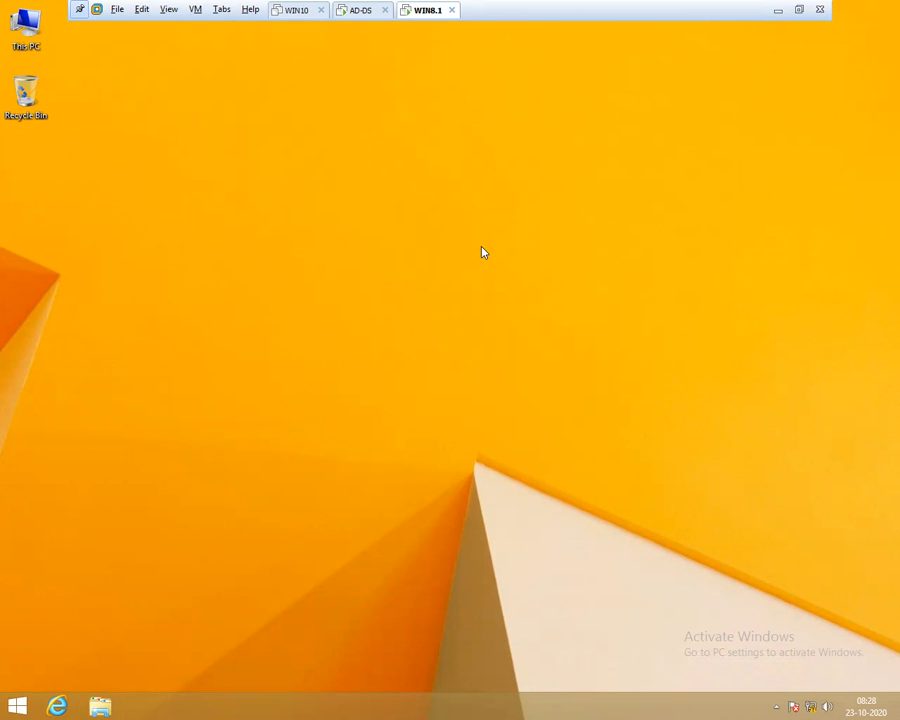
# On AD-DS, close the finished Add Roles wizard and minimize Disk Management
pyautogui.click(355, 11)
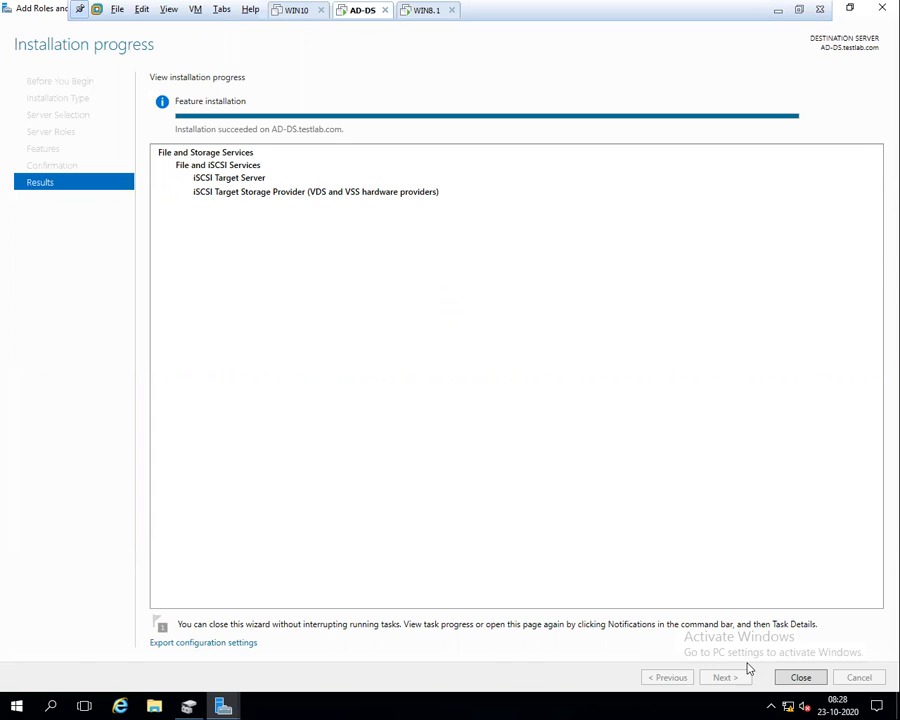
pyautogui.click(801, 677)
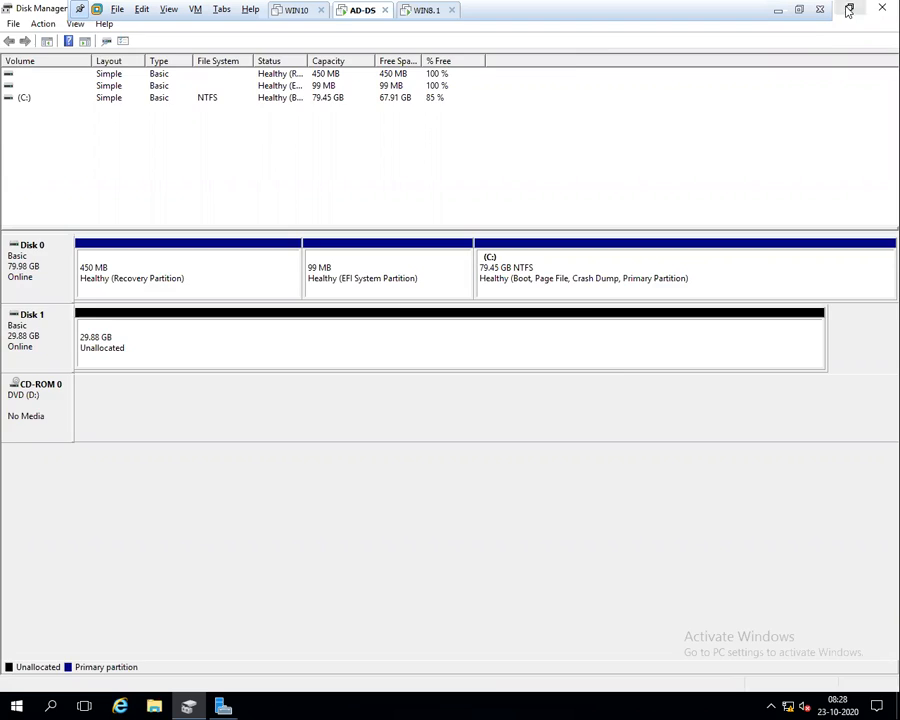
pyautogui.click(798, 9)
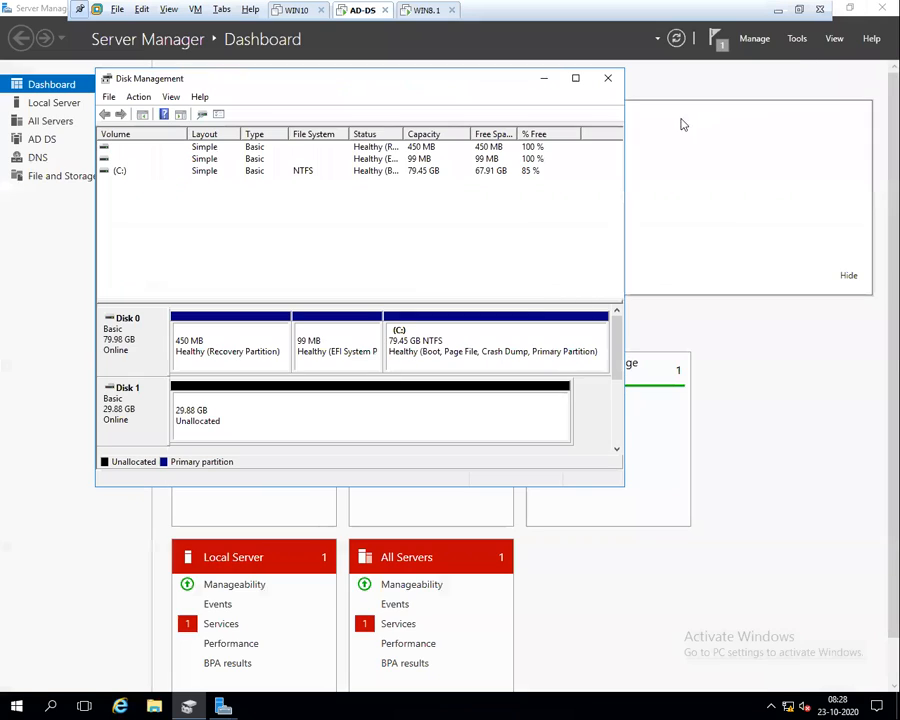
pyautogui.click(541, 80)
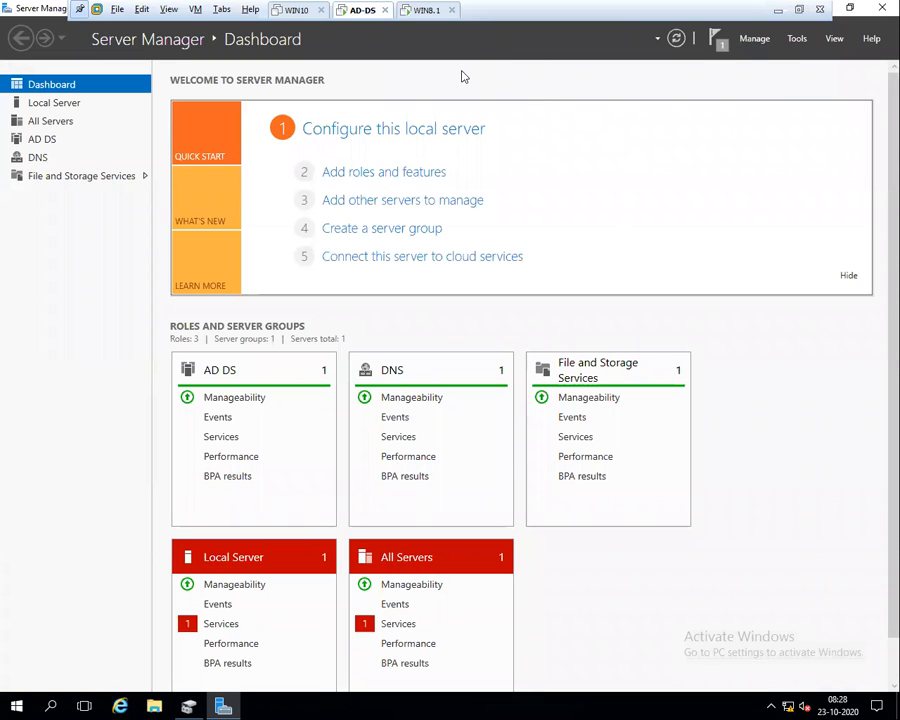
pyautogui.click(226, 704)
pyautogui.click(222, 705)
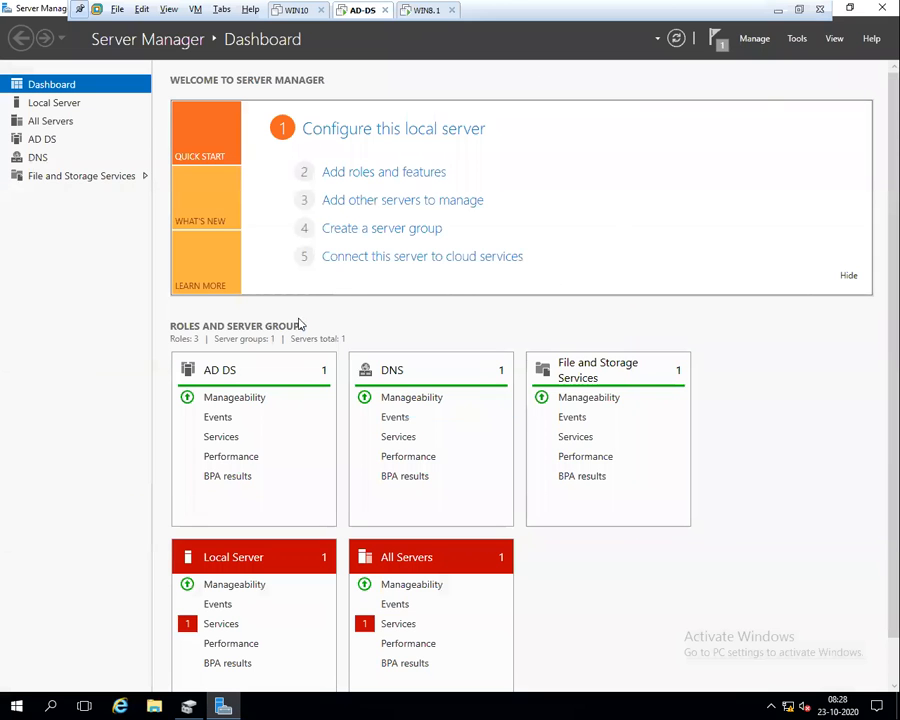
# Review the iSCSI feature installation's task details from the notifications panel
pyautogui.click(716, 39)
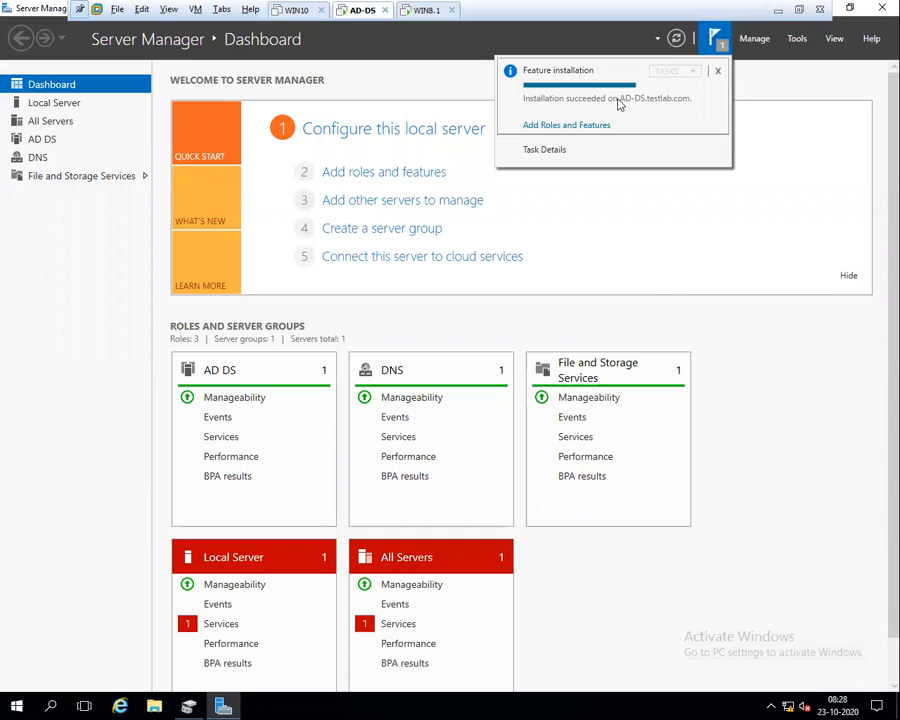
pyautogui.click(560, 153)
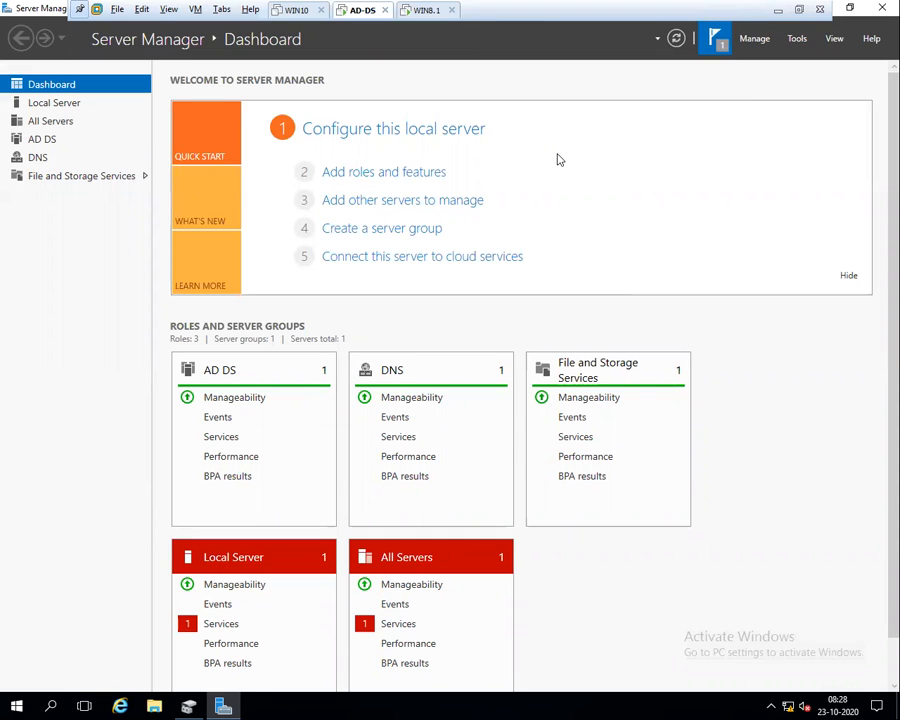
pyautogui.click(706, 138)
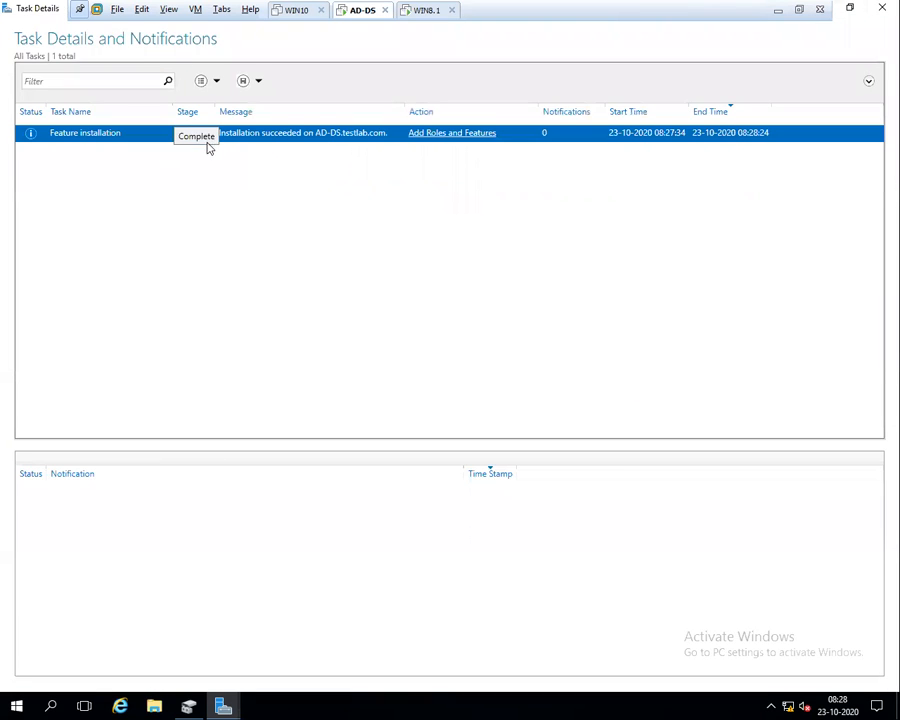
pyautogui.click(880, 10)
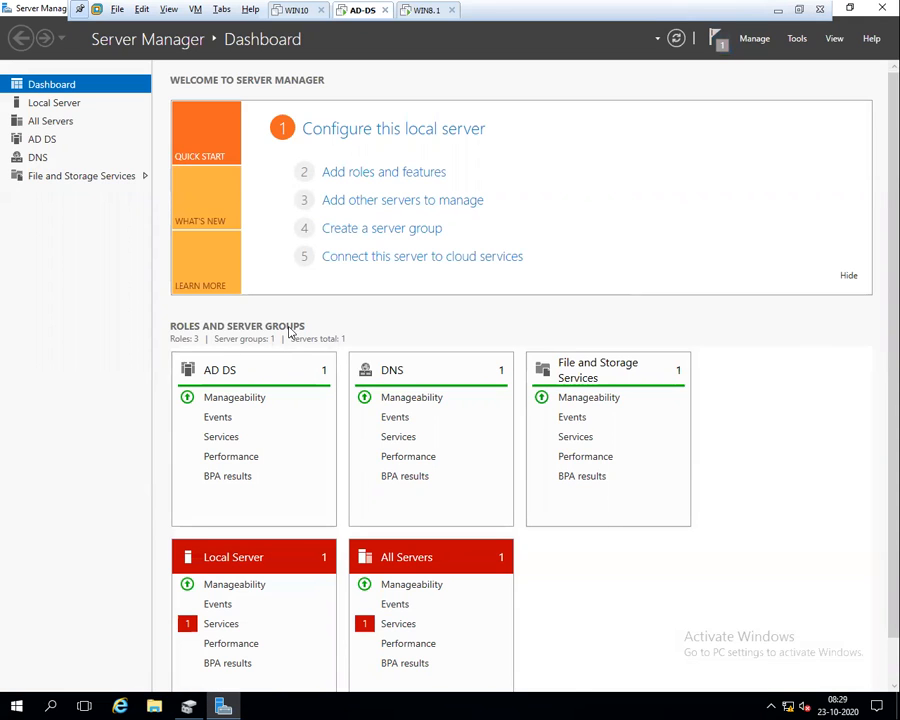
# Refresh the dashboard, check the services alert, and dismiss the Feature installation notification
pyautogui.click(678, 40)
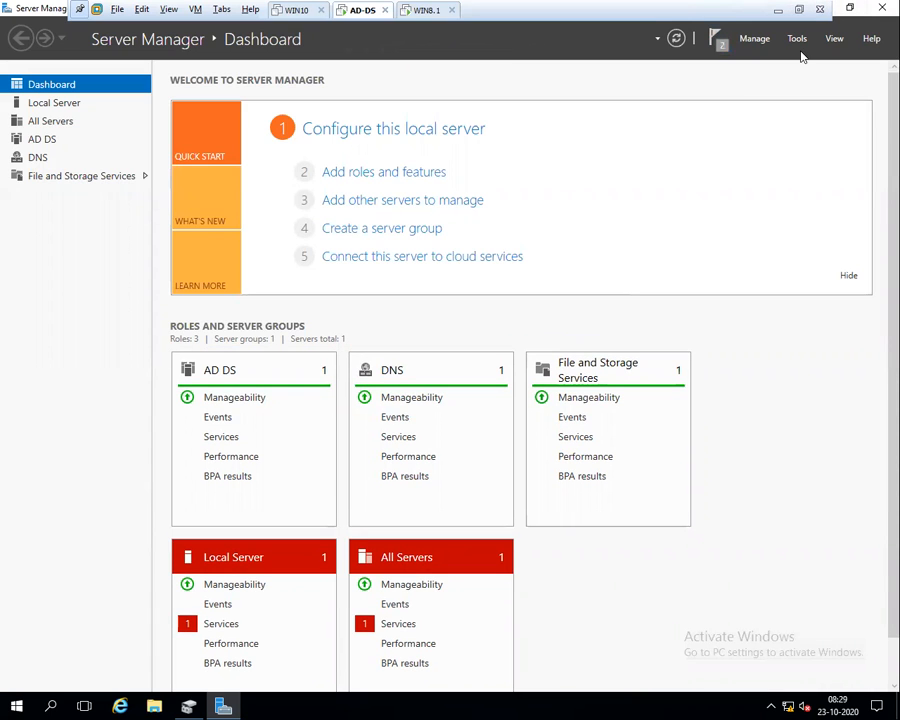
pyautogui.click(398, 624)
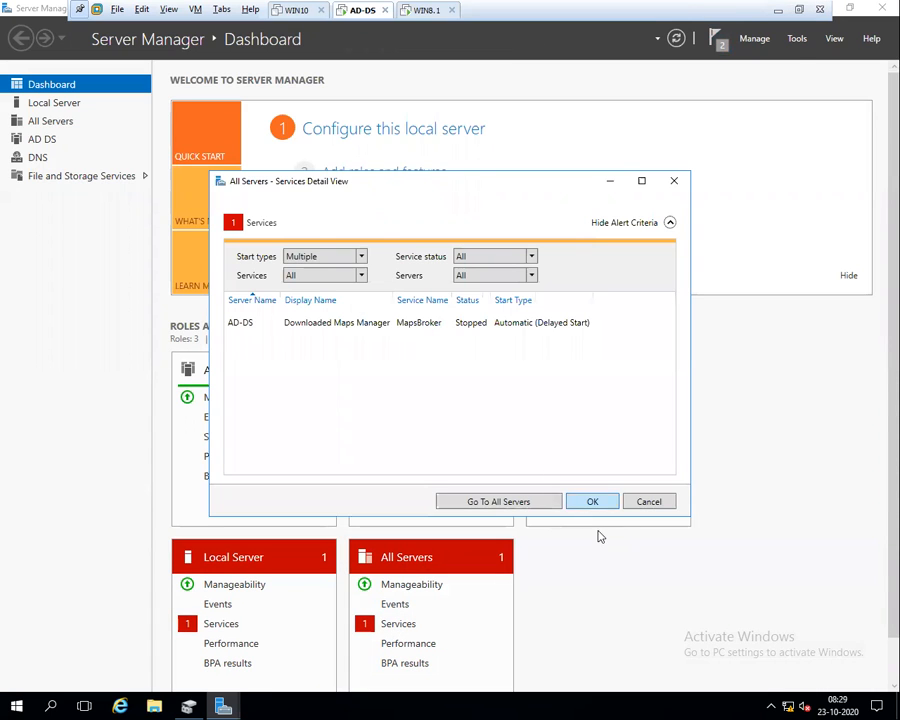
pyautogui.click(652, 500)
pyautogui.click(717, 42)
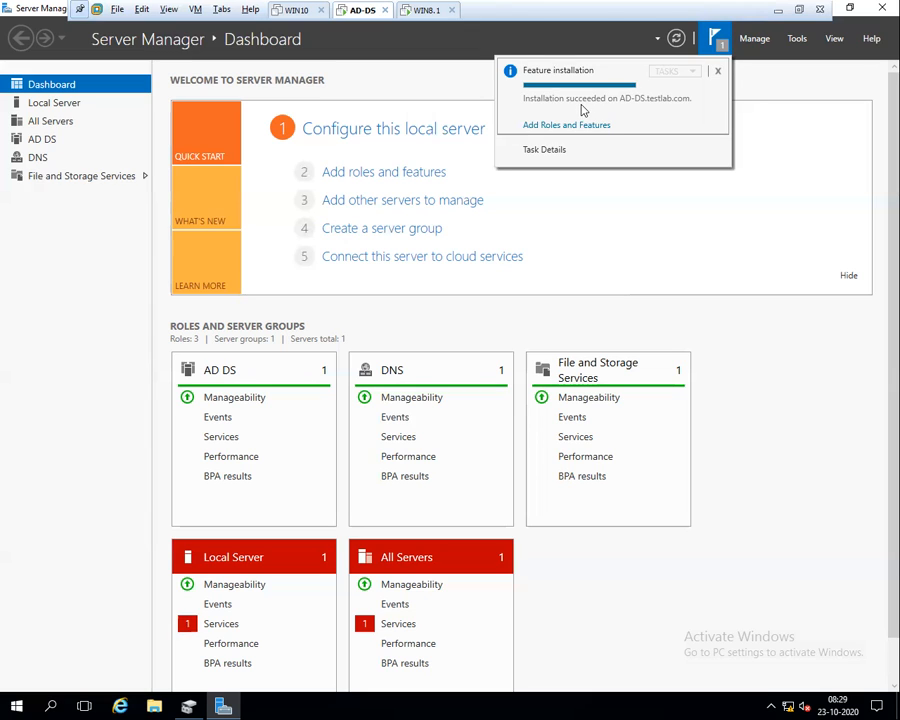
pyautogui.click(717, 71)
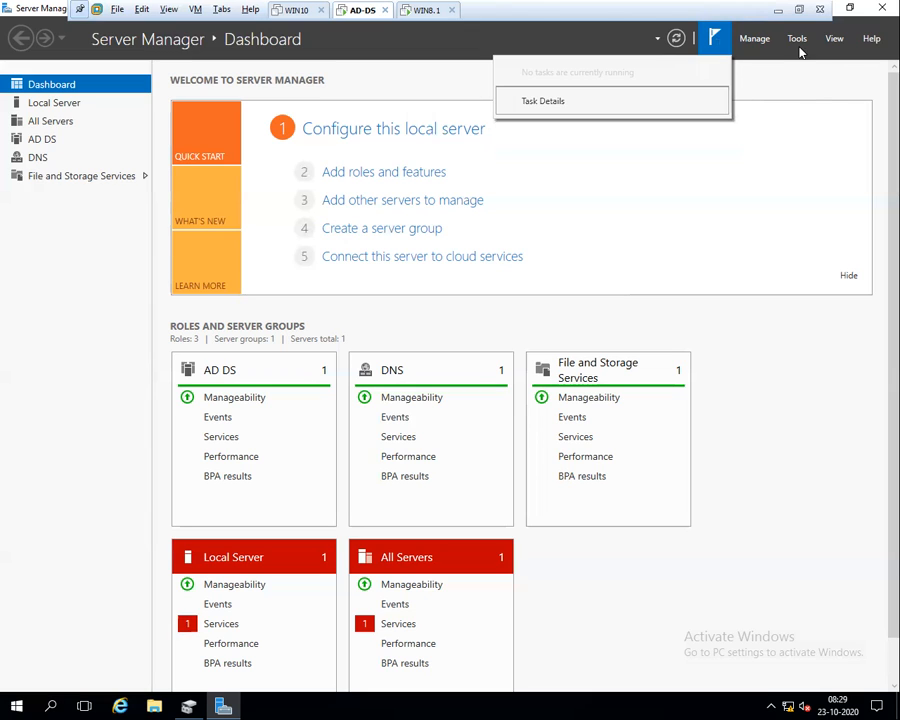
pyautogui.click(765, 93)
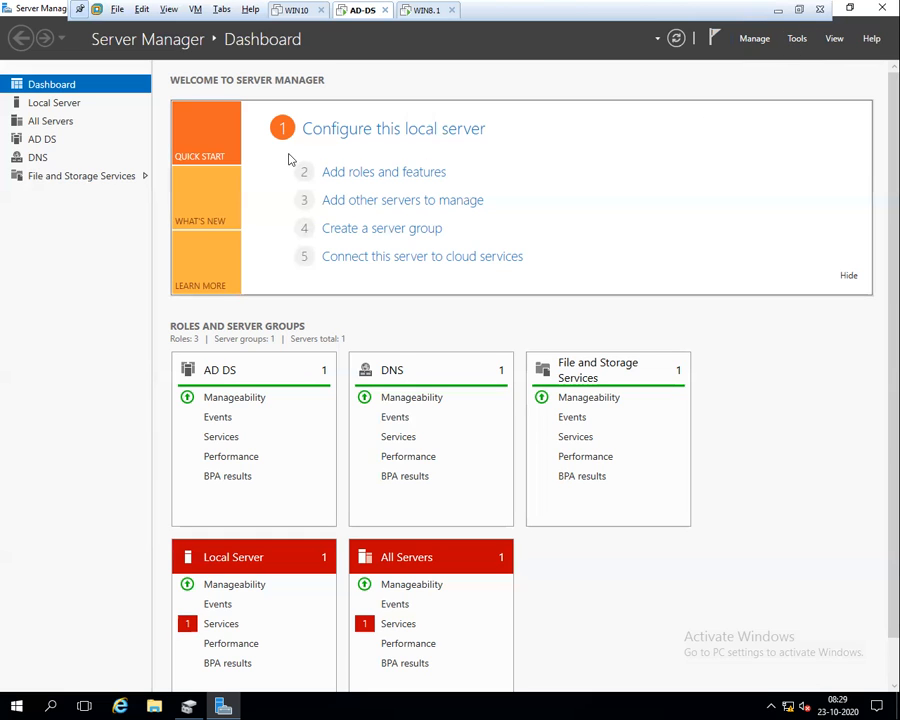
# Open the iSCSI page under File and Storage Services in Server Manager
pyautogui.click(66, 177)
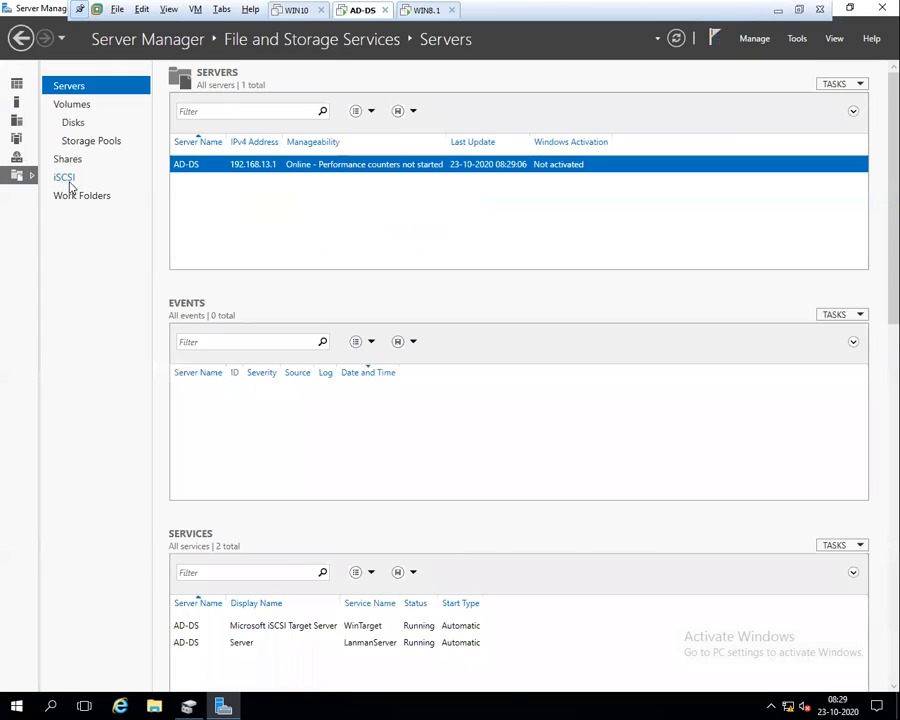
pyautogui.click(64, 178)
pyautogui.click(20, 38)
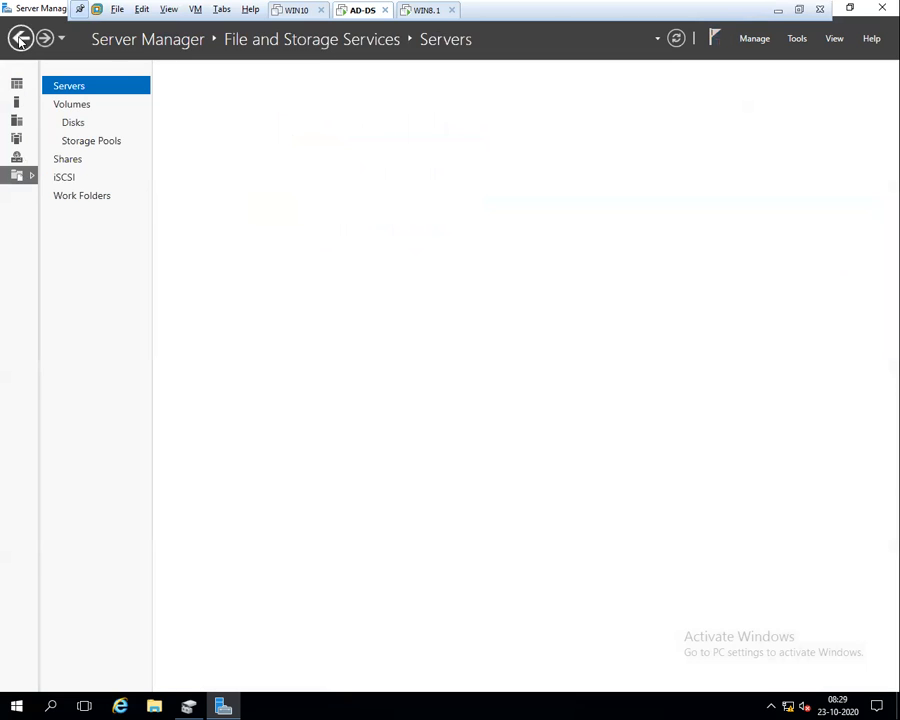
pyautogui.click(20, 38)
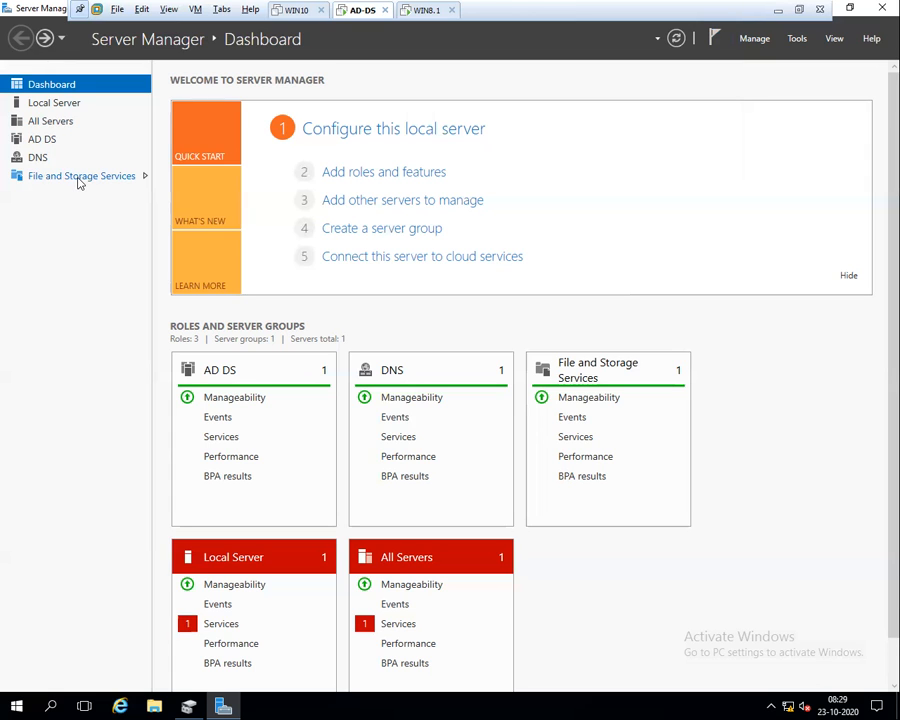
pyautogui.click(80, 180)
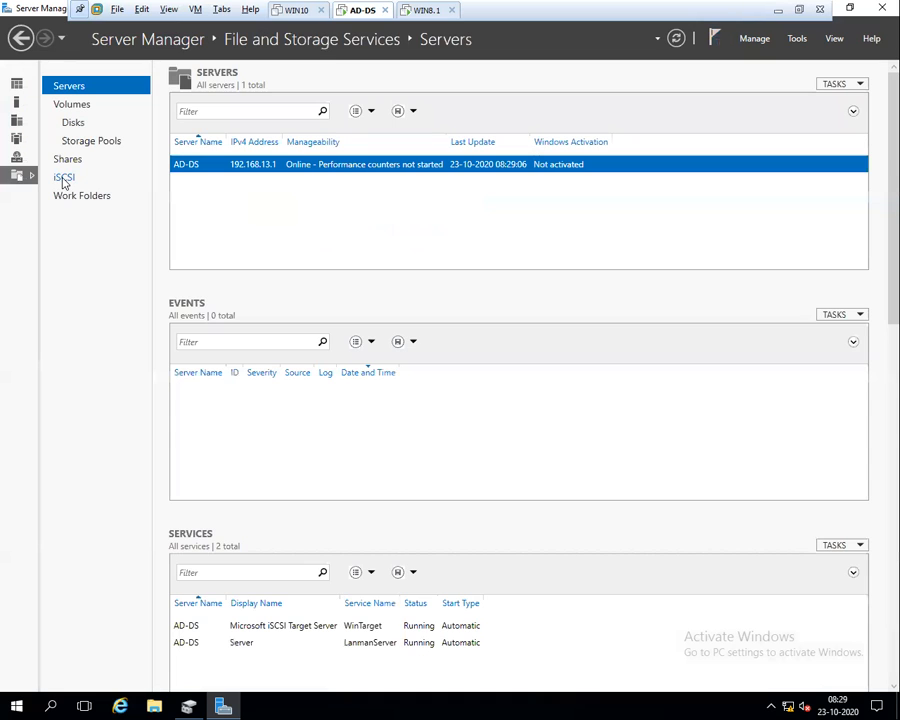
pyautogui.click(64, 178)
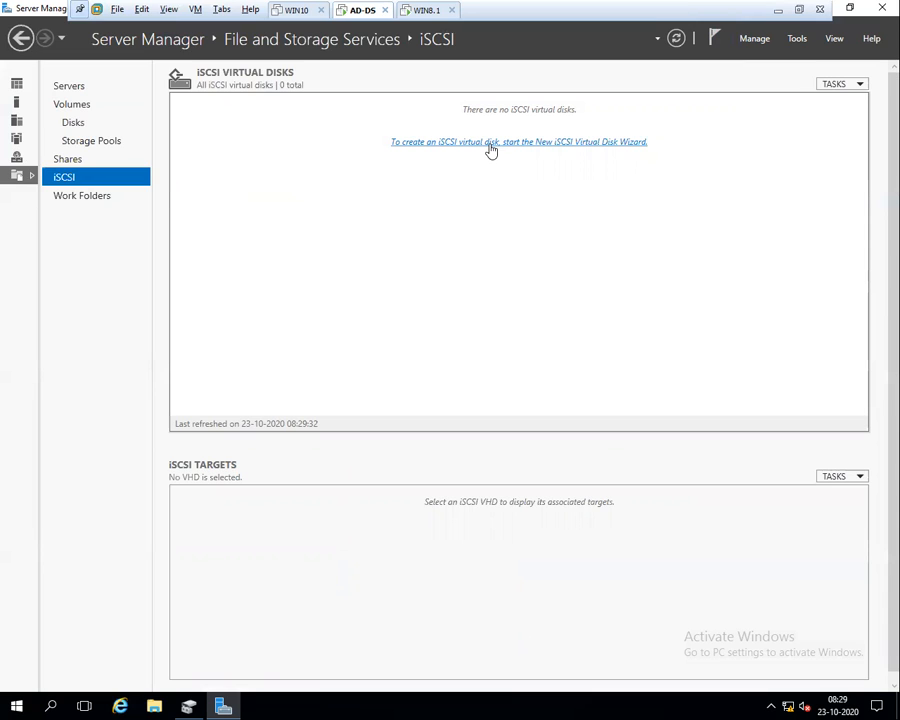
# Start the New iSCSI Virtual Disk wizard with volume C:, then cancel it
pyautogui.click(589, 146)
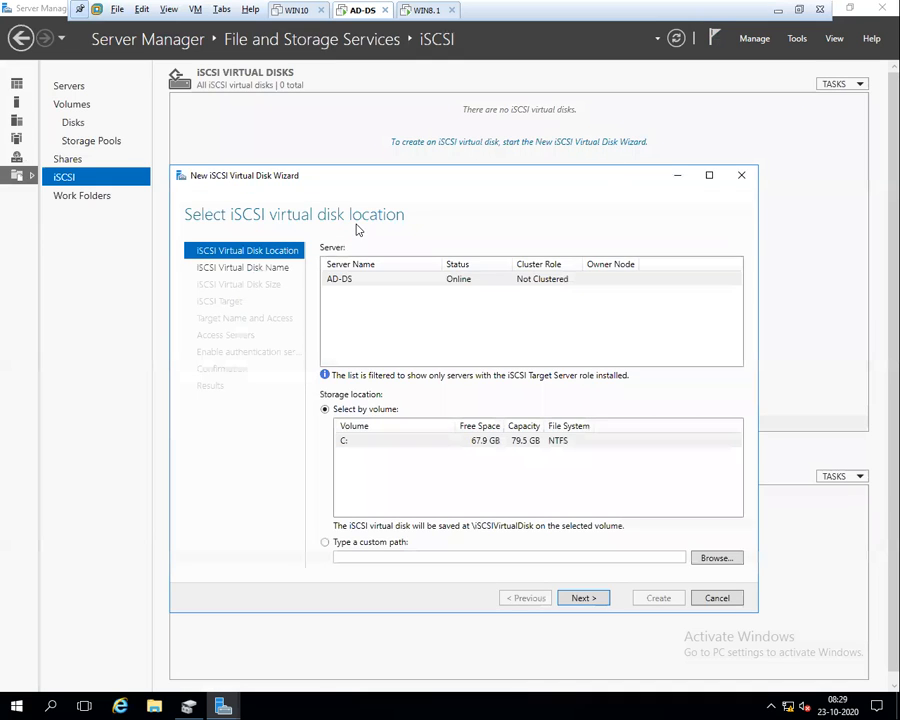
pyautogui.click(346, 441)
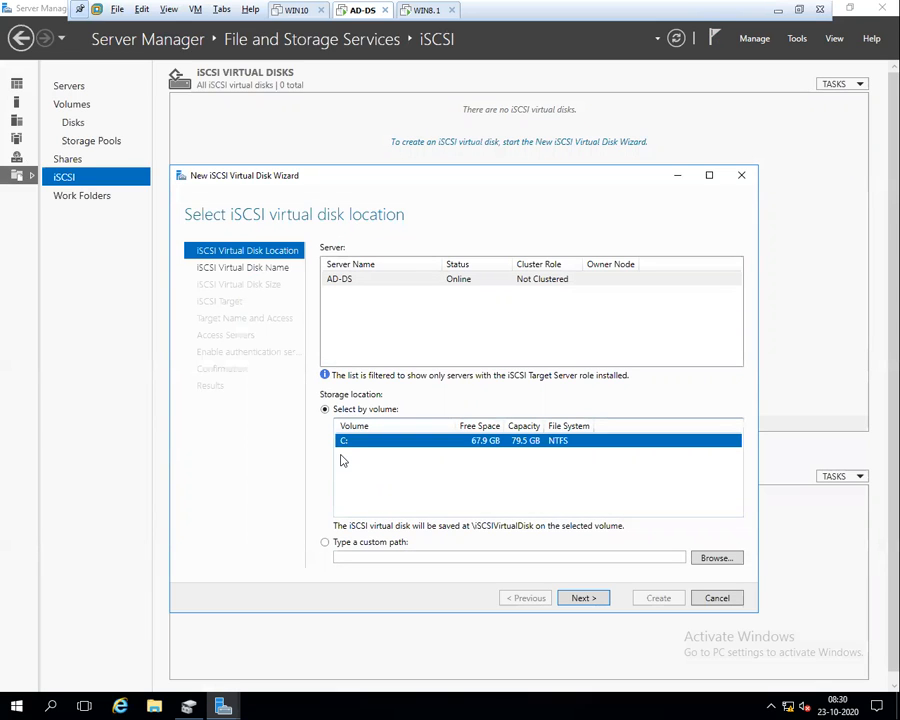
pyautogui.click(717, 598)
# Format all of Disk 1 as an NTFS New Volume (E:) with default settings and refresh Disk Management
pyautogui.click(466, 405)
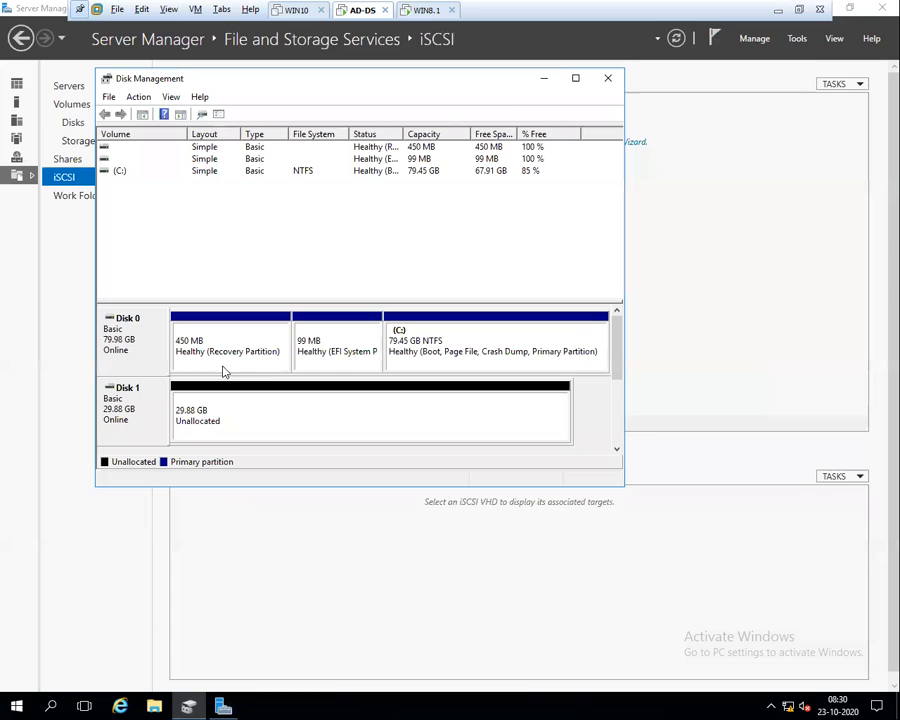
pyautogui.doubleClick(522, 86)
pyautogui.rightClick(211, 331)
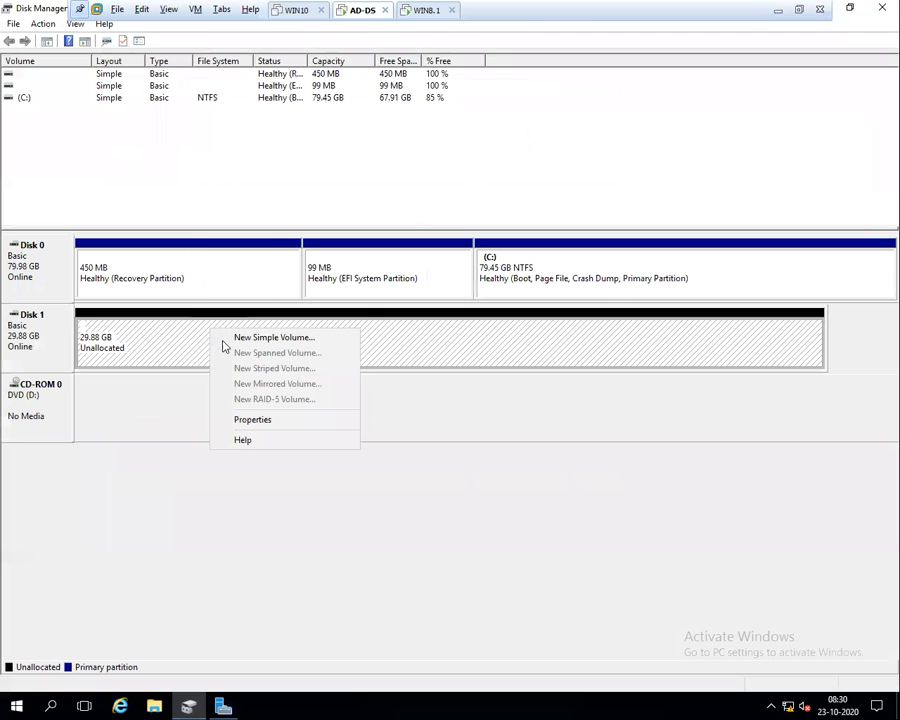
pyautogui.click(243, 345)
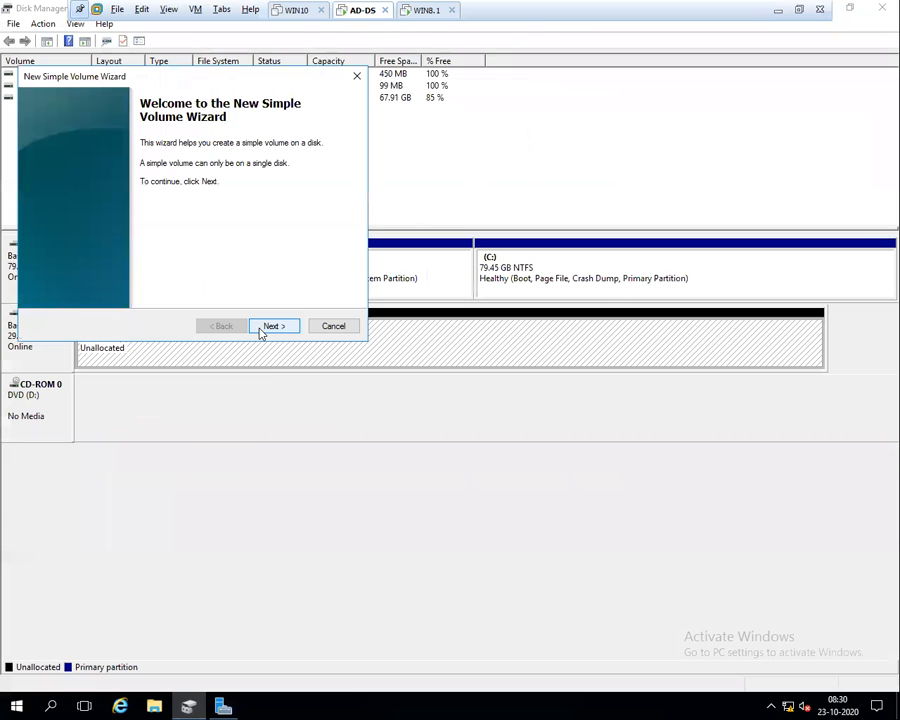
pyautogui.click(261, 332)
pyautogui.click(261, 330)
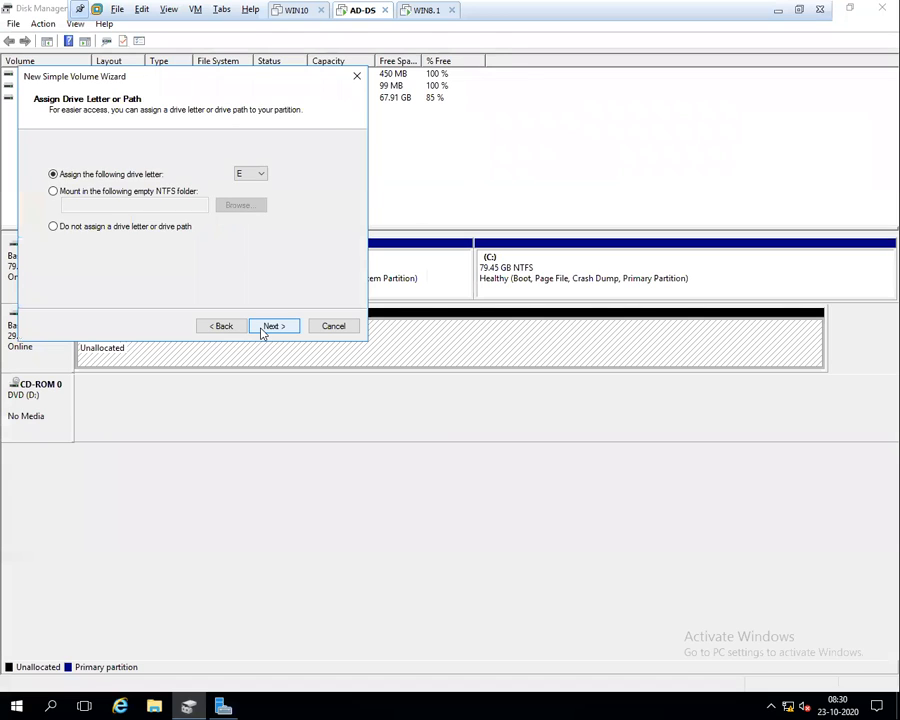
pyautogui.click(261, 330)
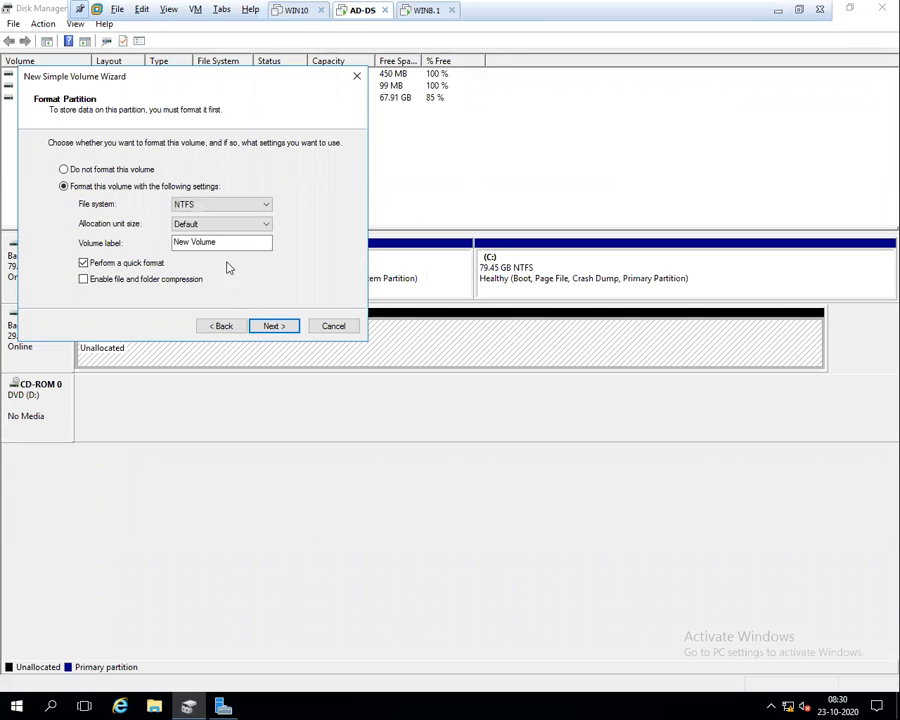
pyautogui.click(267, 328)
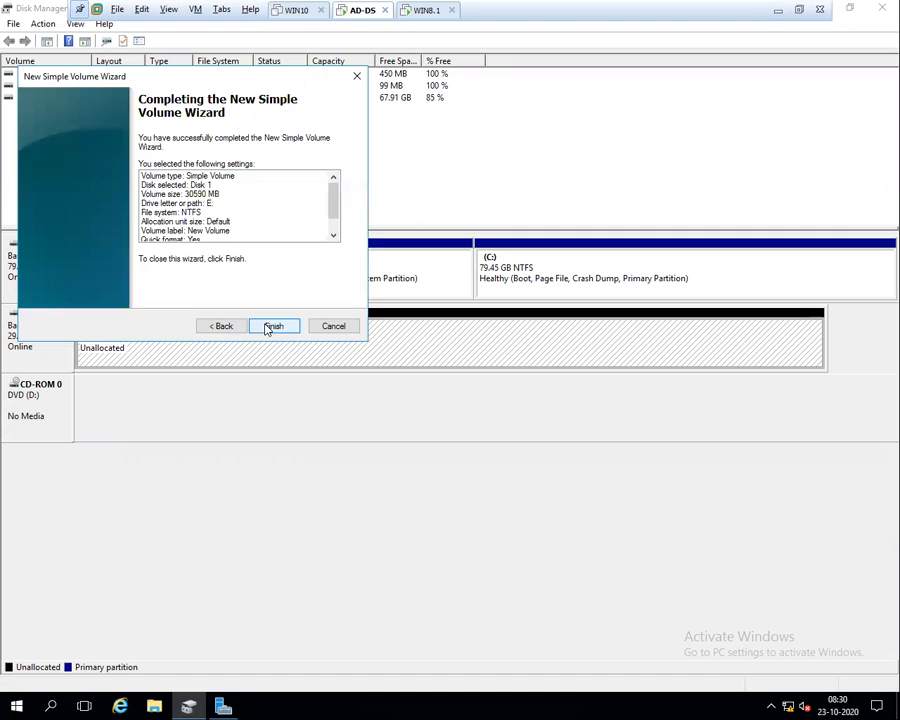
pyautogui.click(266, 325)
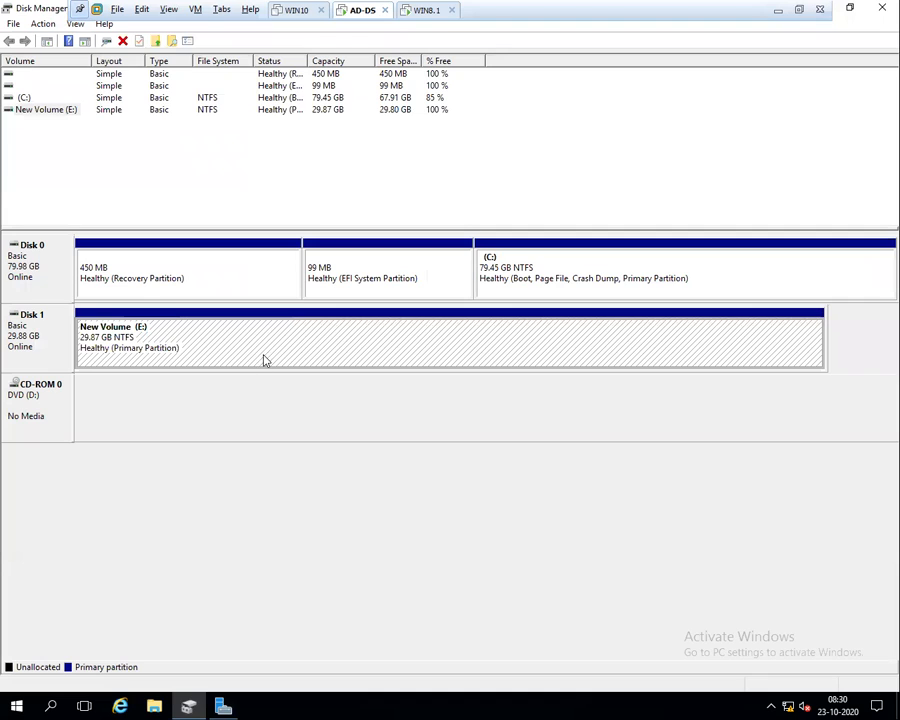
pyautogui.click(44, 23)
pyautogui.click(55, 42)
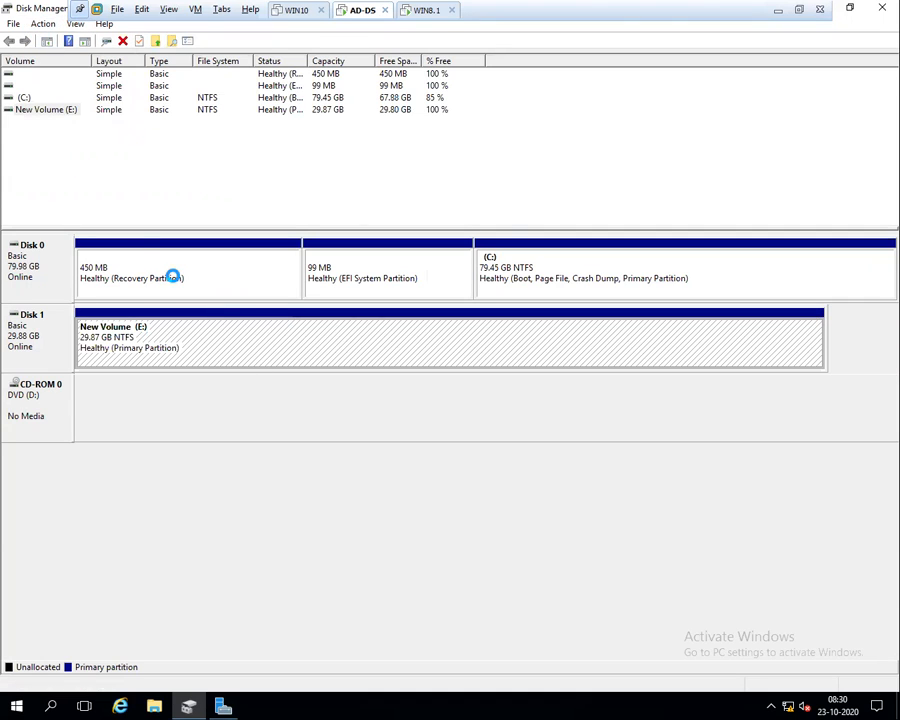
pyautogui.click(850, 9)
# Back on the iSCSI page, start a new iSCSI virtual disk stored on volume E:
pyautogui.click(544, 80)
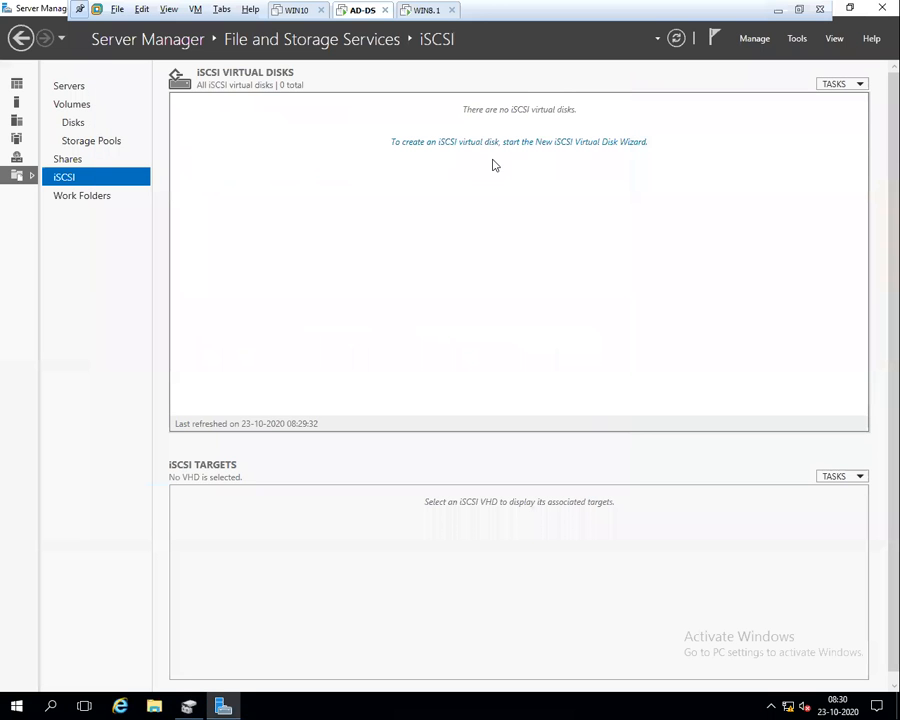
pyautogui.click(676, 38)
pyautogui.click(530, 144)
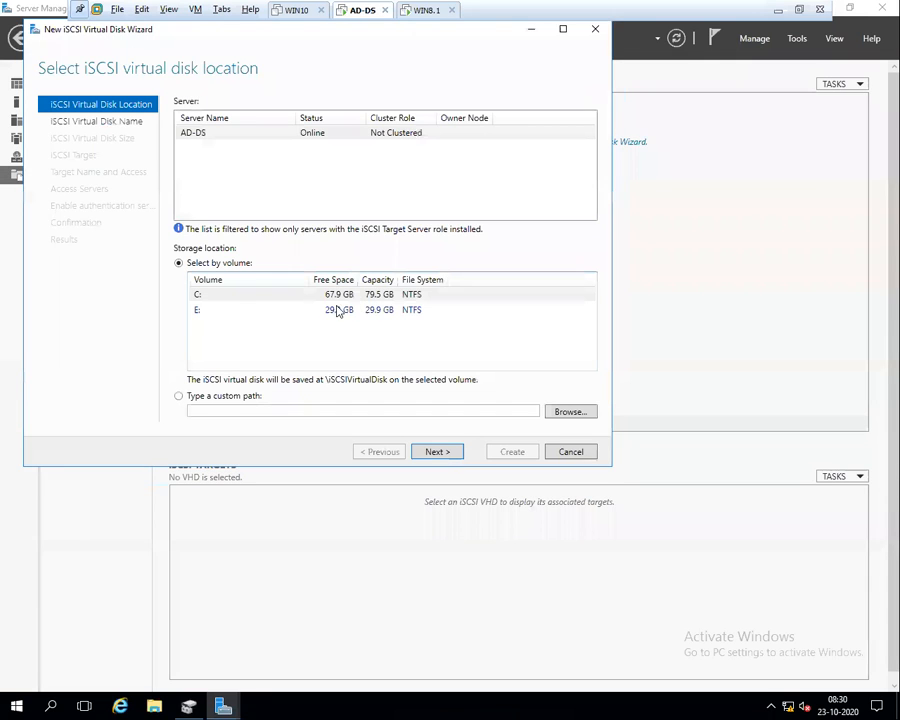
pyautogui.click(197, 310)
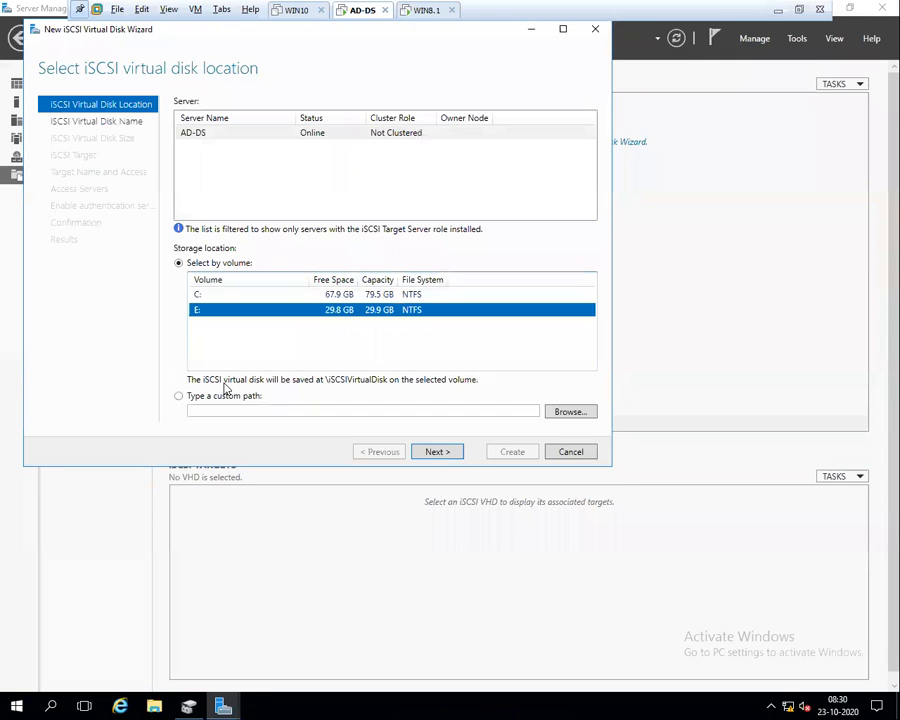
pyautogui.click(563, 28)
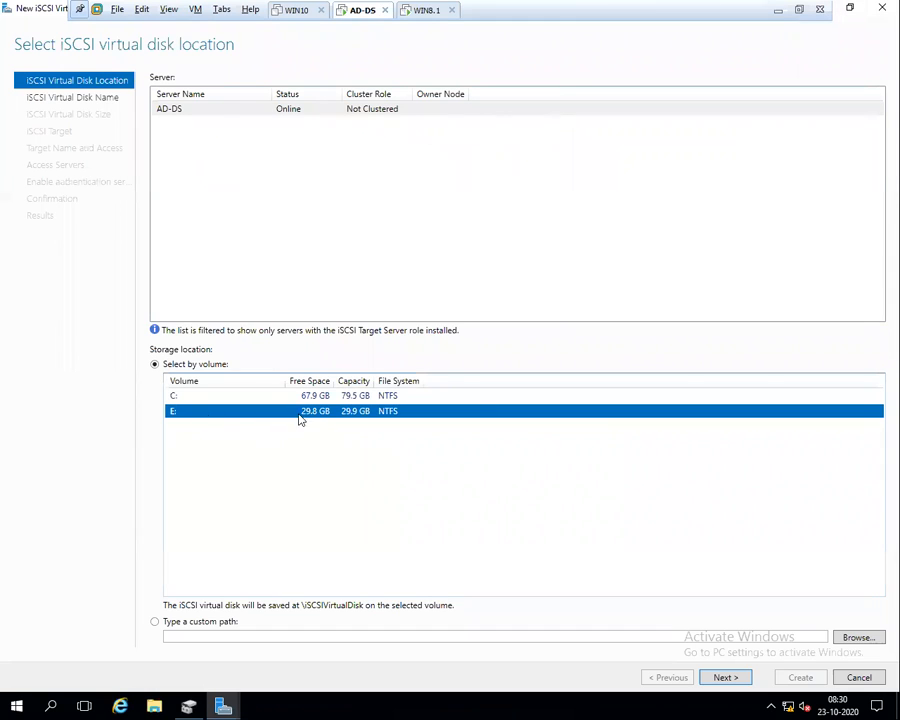
pyautogui.click(722, 680)
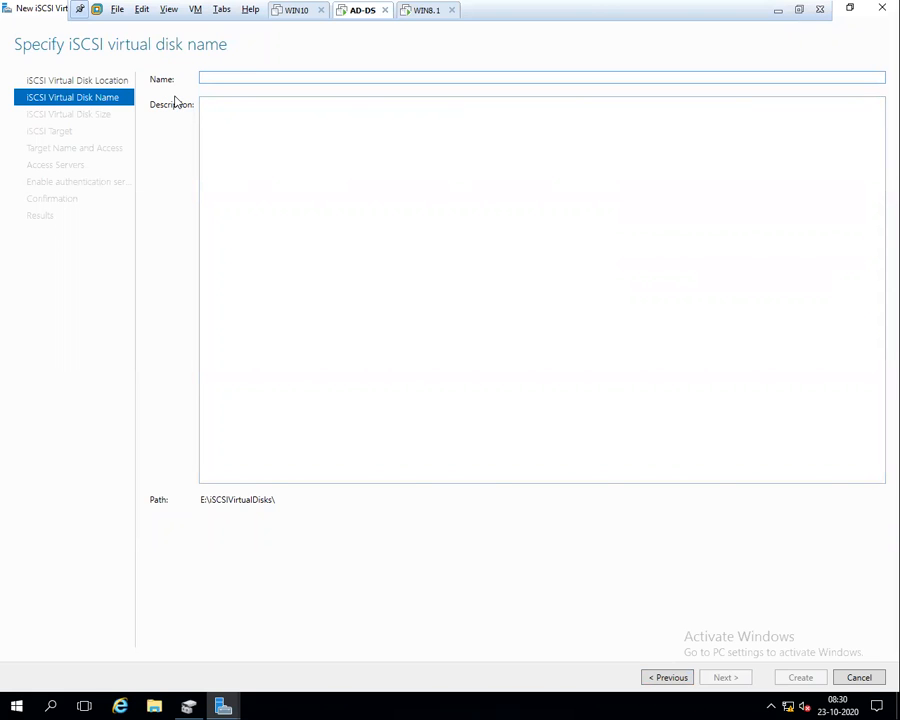
# Name the virtual disk iSCSI01, stored at E:\iSCSIVirtualDisks\iSCSI01.vhdx
pyautogui.write('iSCSI01')
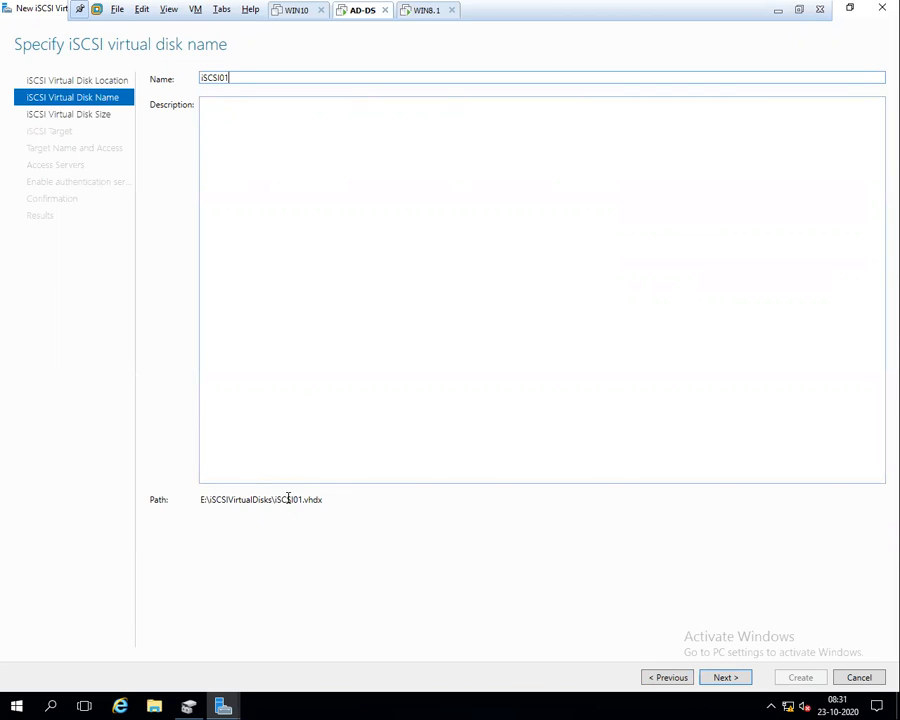
pyautogui.doubleClick(318, 500)
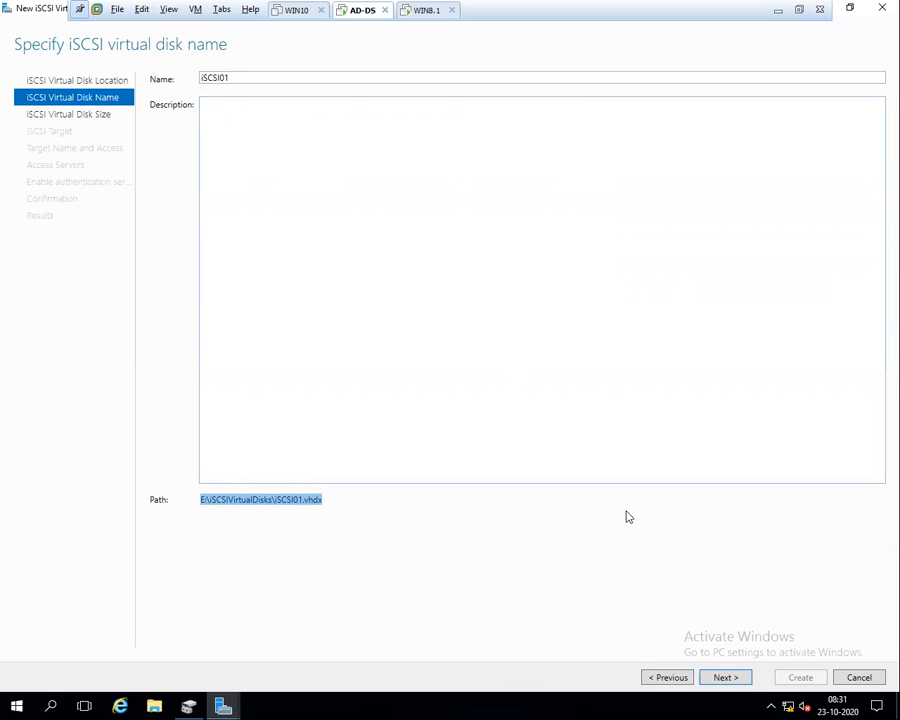
pyautogui.click(726, 678)
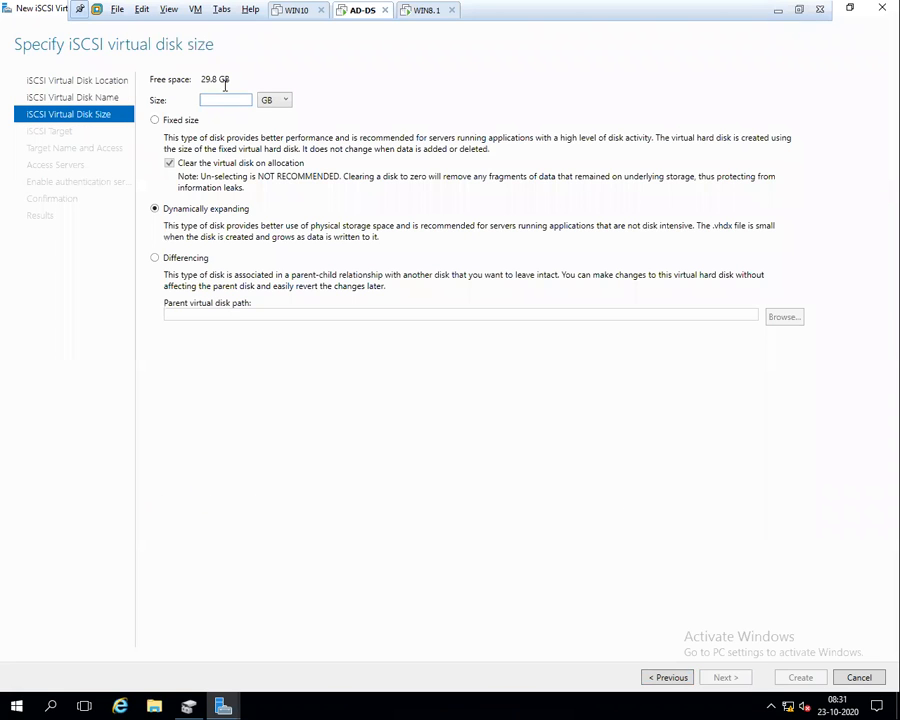
# Set the virtual disk size to 20 GB and create a new iSCSI target named iSCSI01
pyautogui.write('20')
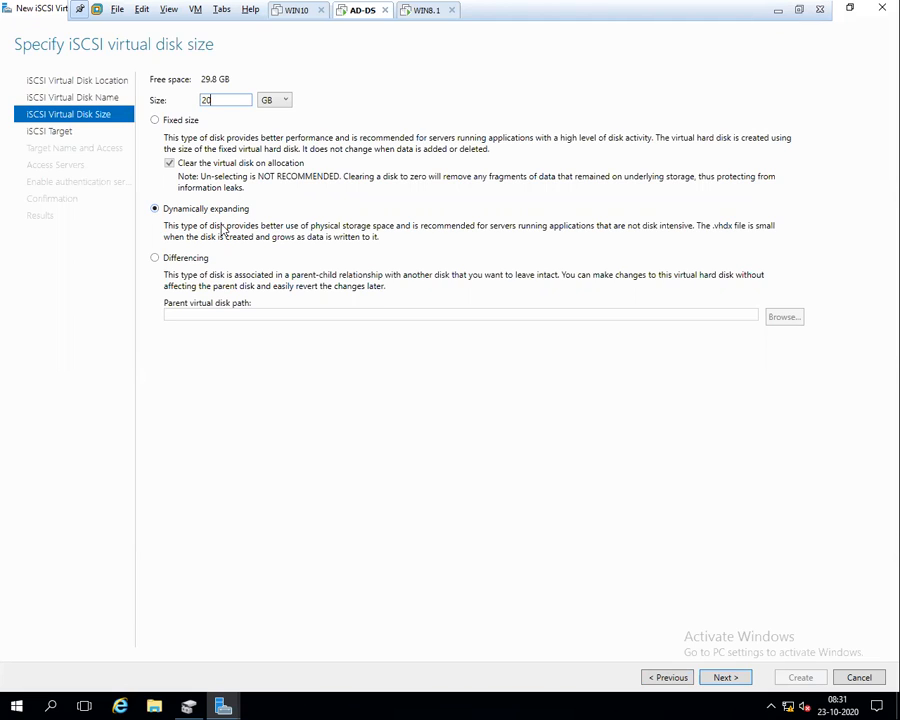
pyautogui.click(718, 678)
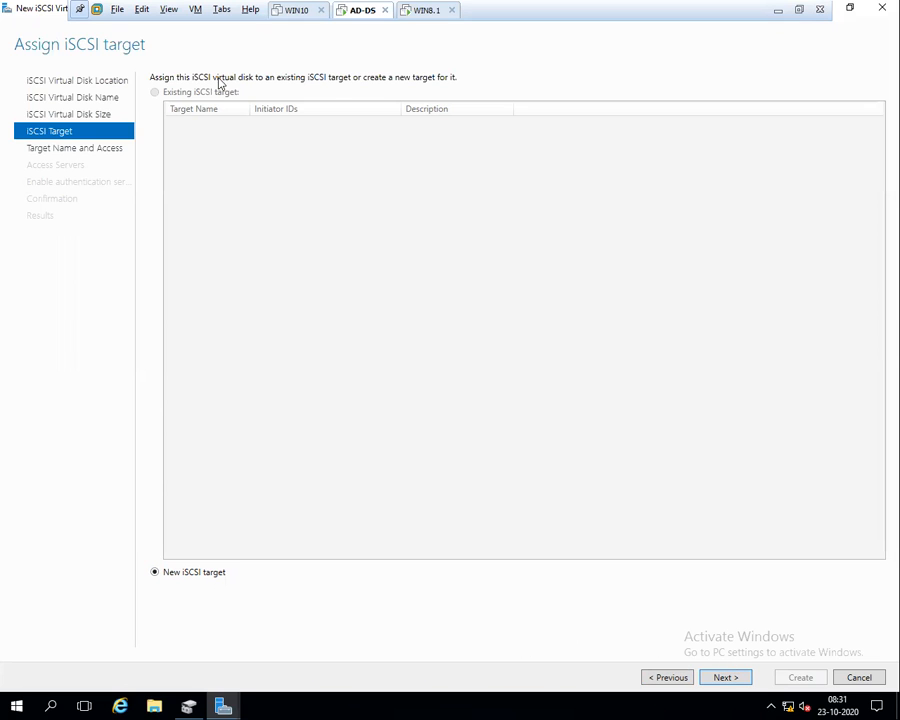
pyautogui.click(721, 680)
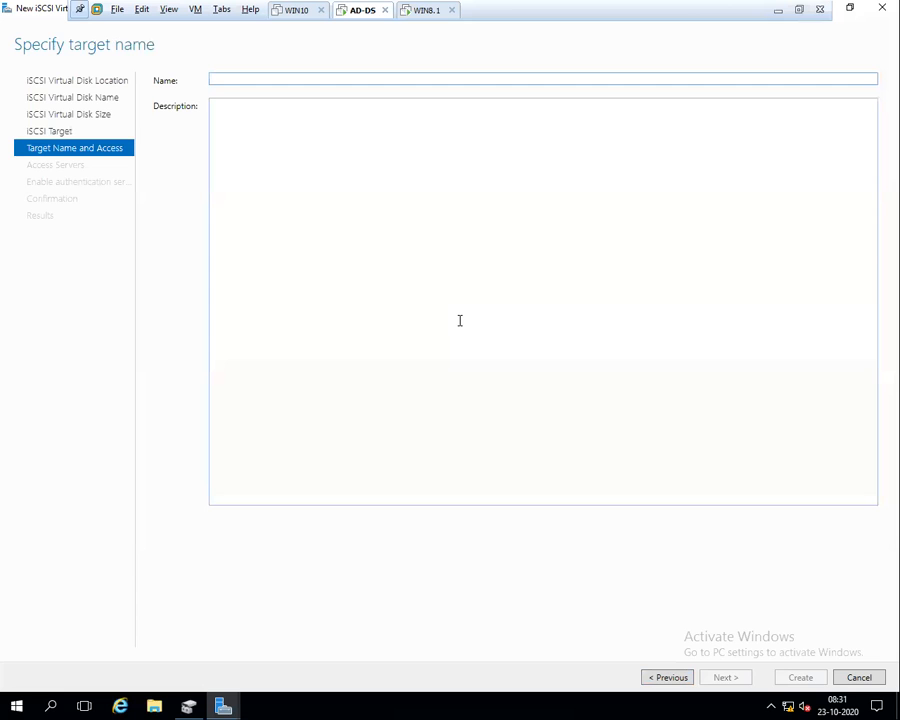
pyautogui.write('is')
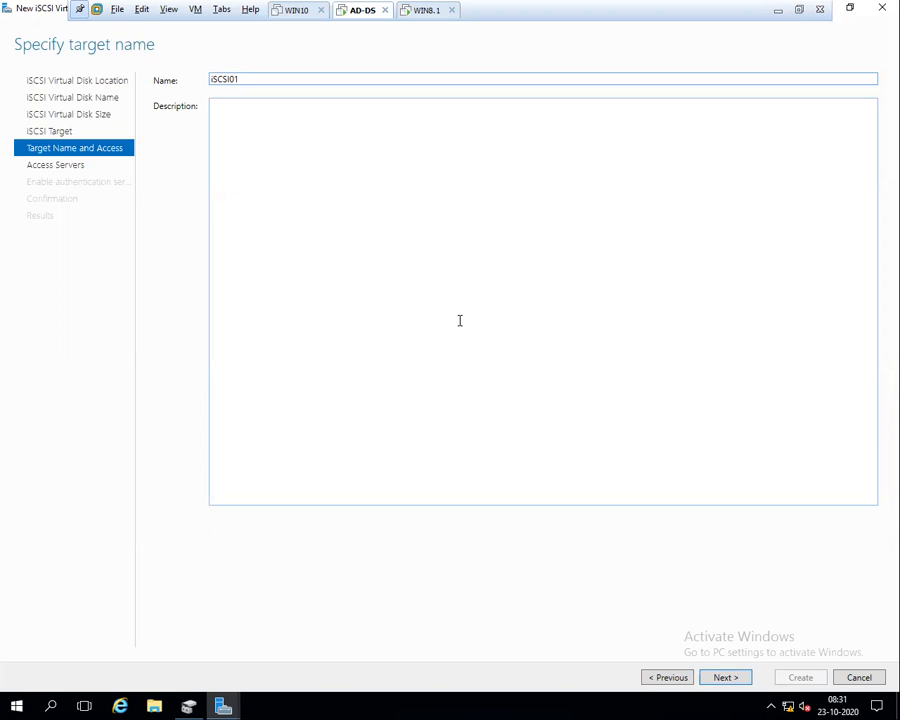
pyautogui.click(718, 678)
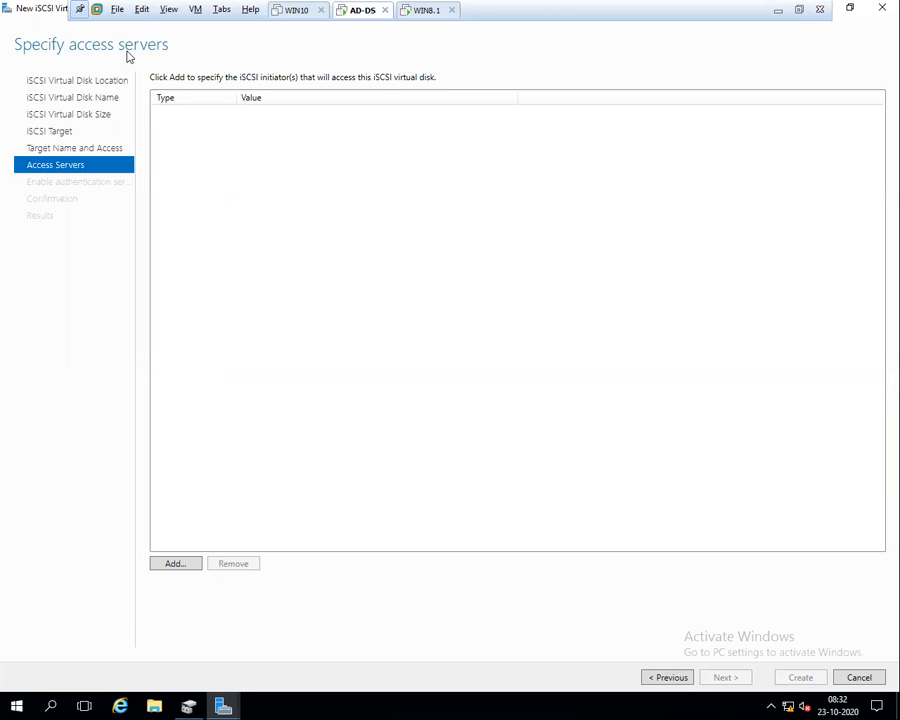
# Add an initiator identified by IP address 192.168.13.8, then switch to the WIN8.1 machine
pyautogui.click(175, 564)
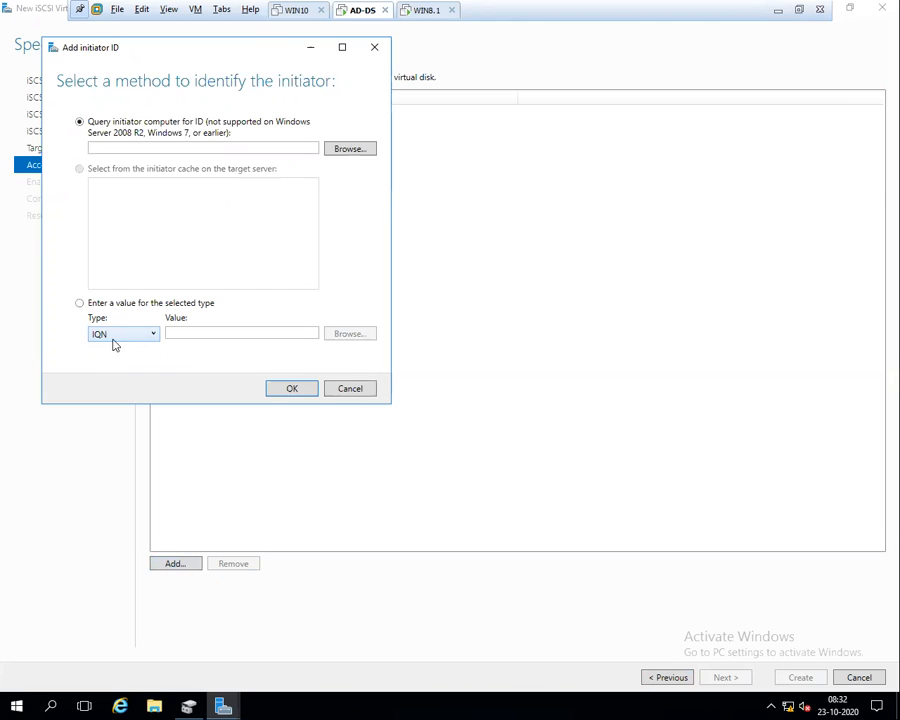
pyautogui.click(154, 339)
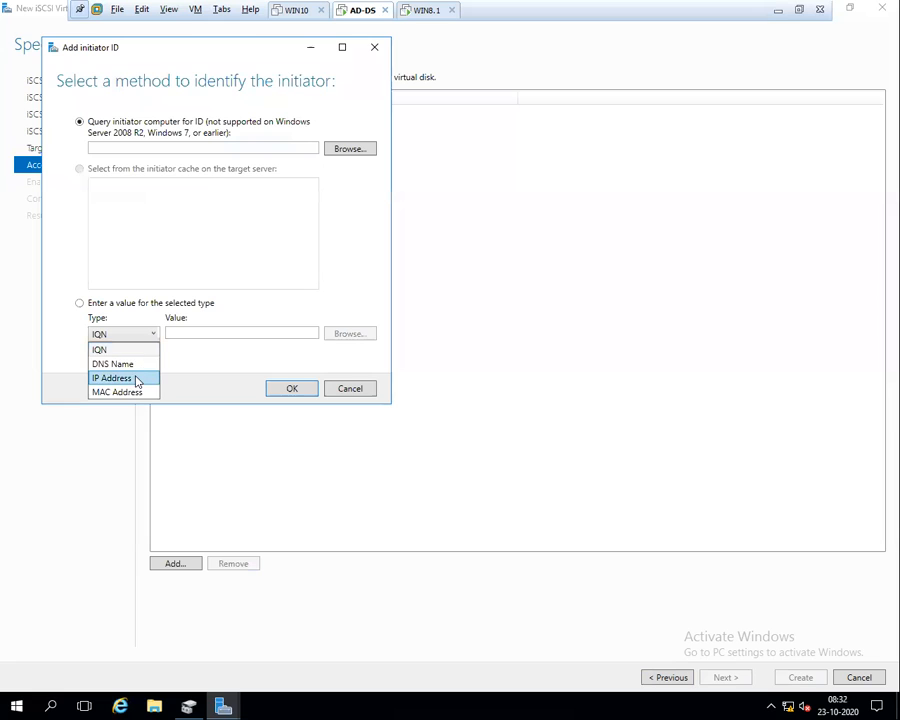
pyautogui.click(133, 379)
pyautogui.click(204, 335)
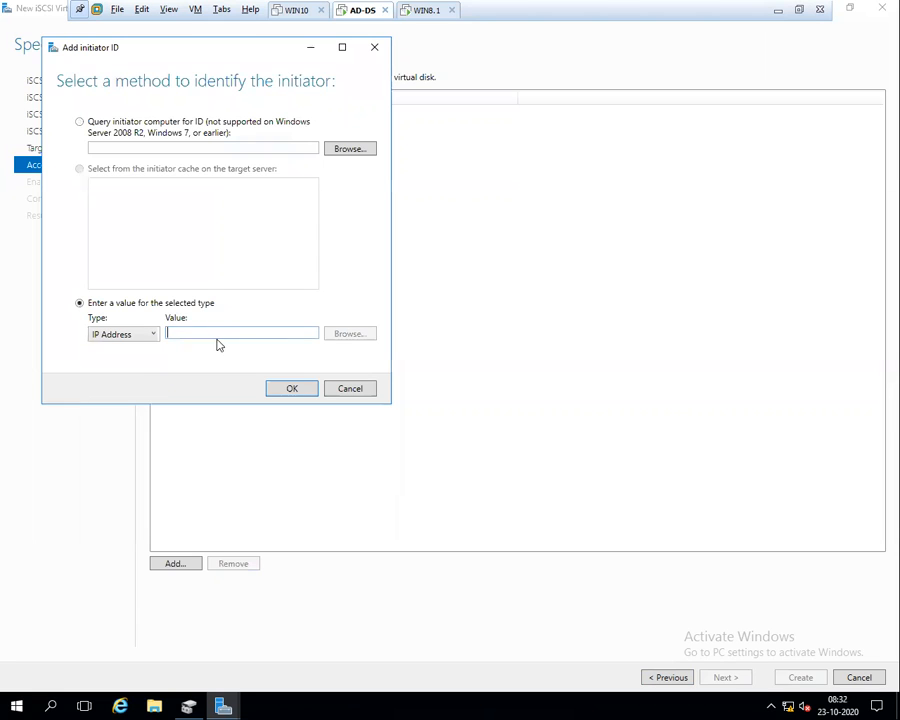
pyautogui.write('192.')
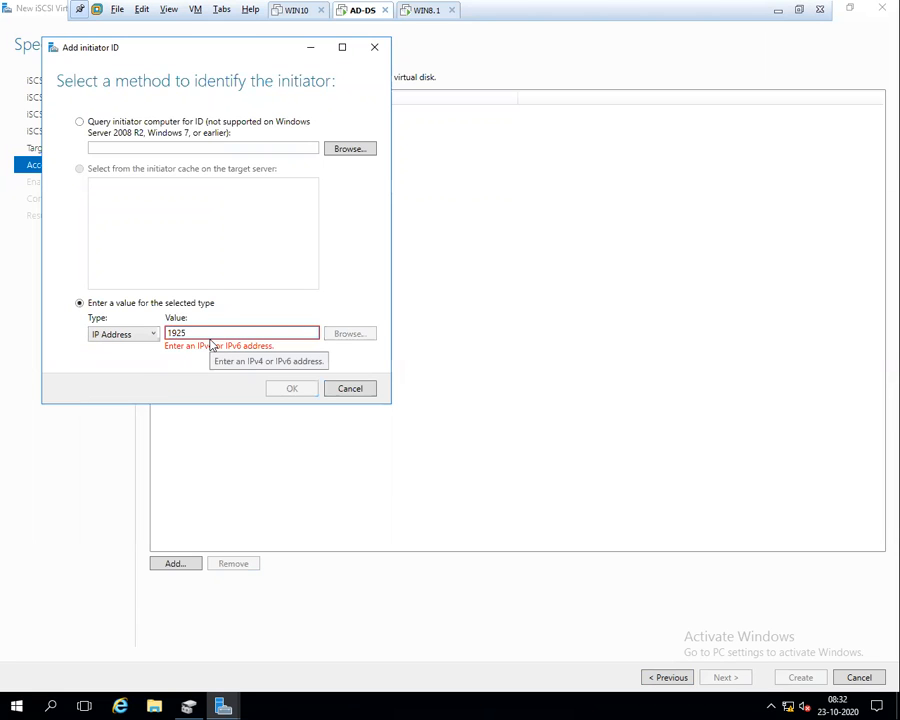
pyautogui.write('168.13.8')
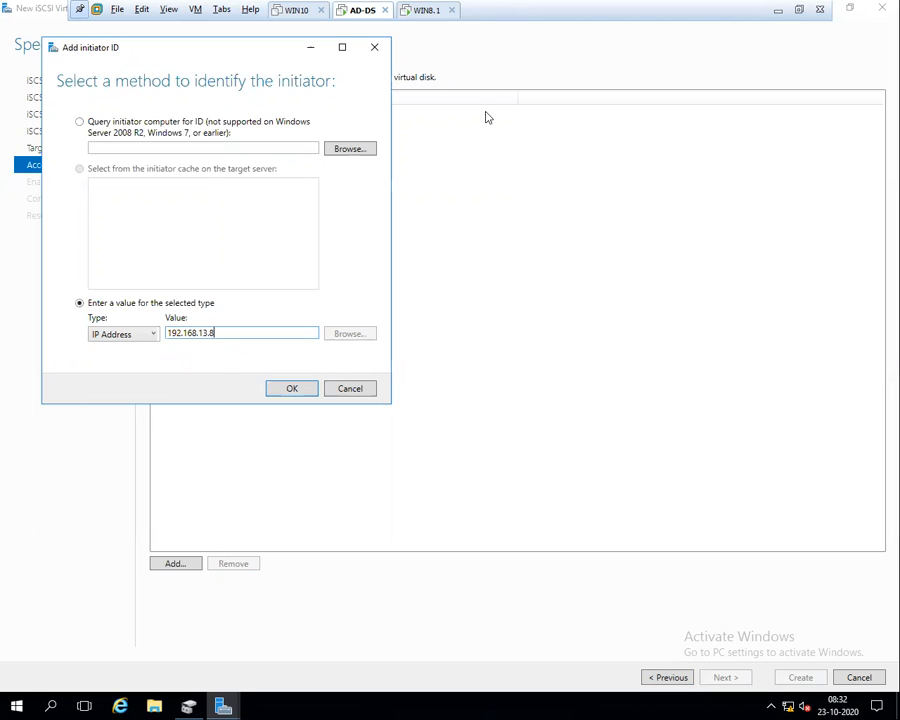
pyautogui.click(435, 14)
# Open This PC on WIN8.1, eject the disc from DVD Drive (D:), and refresh the view
pyautogui.click(100, 704)
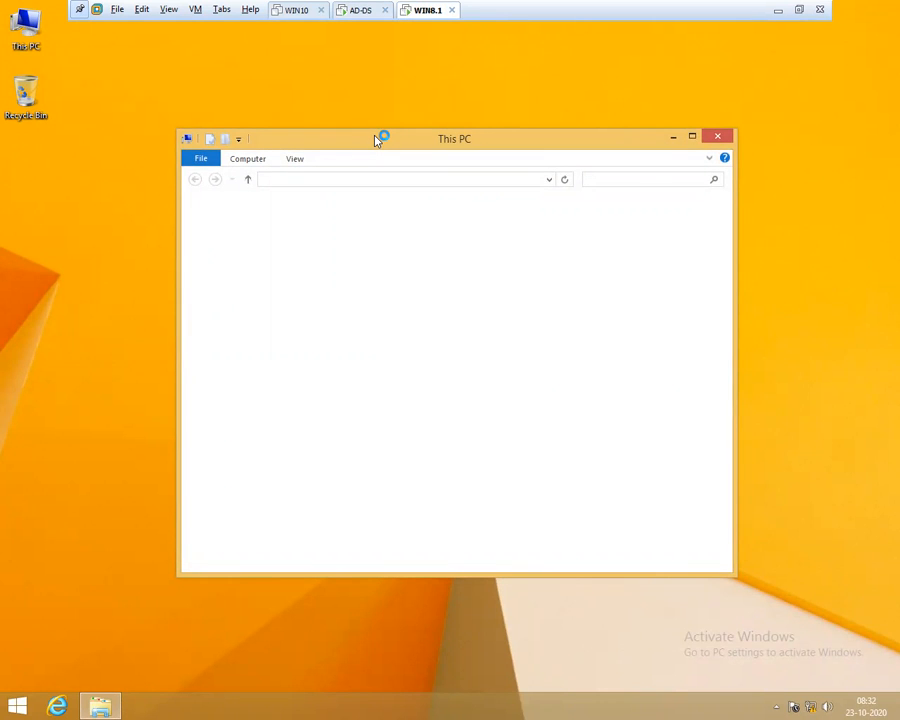
pyautogui.doubleClick(378, 138)
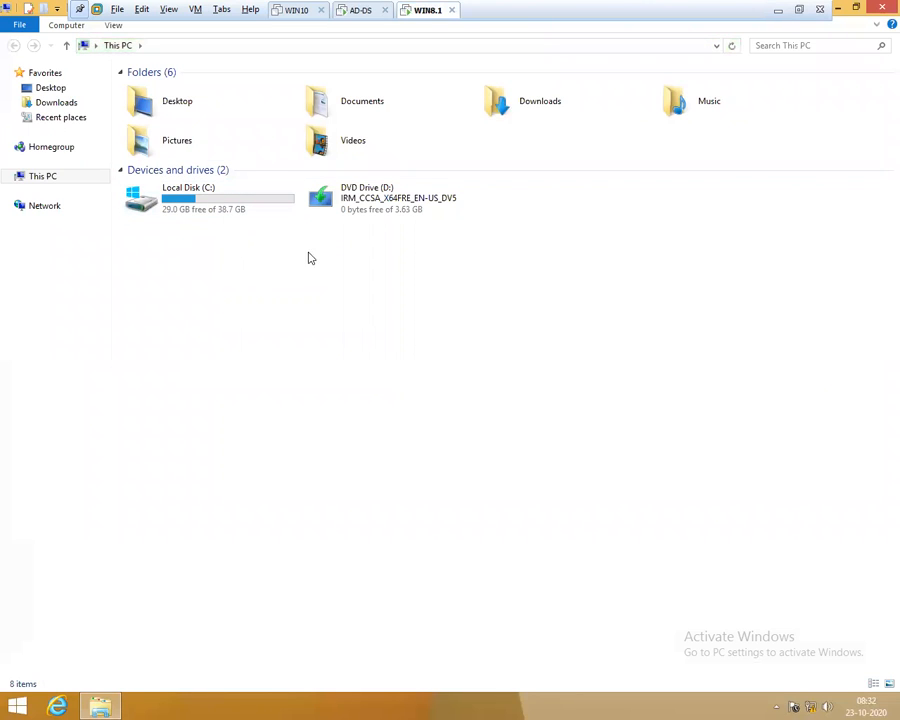
pyautogui.click(353, 212)
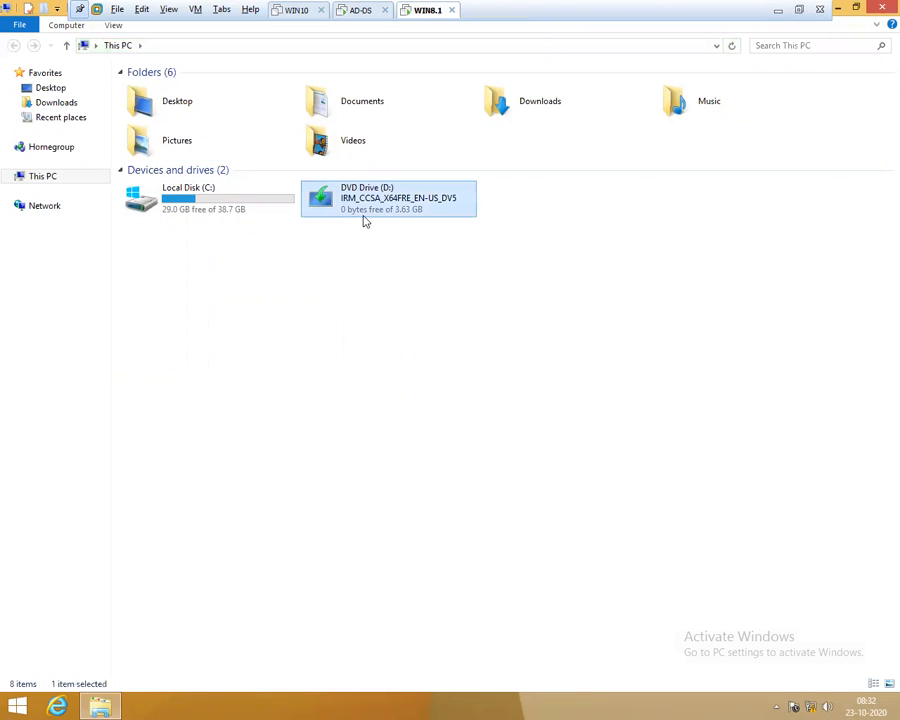
pyautogui.rightClick(357, 212)
pyautogui.click(385, 338)
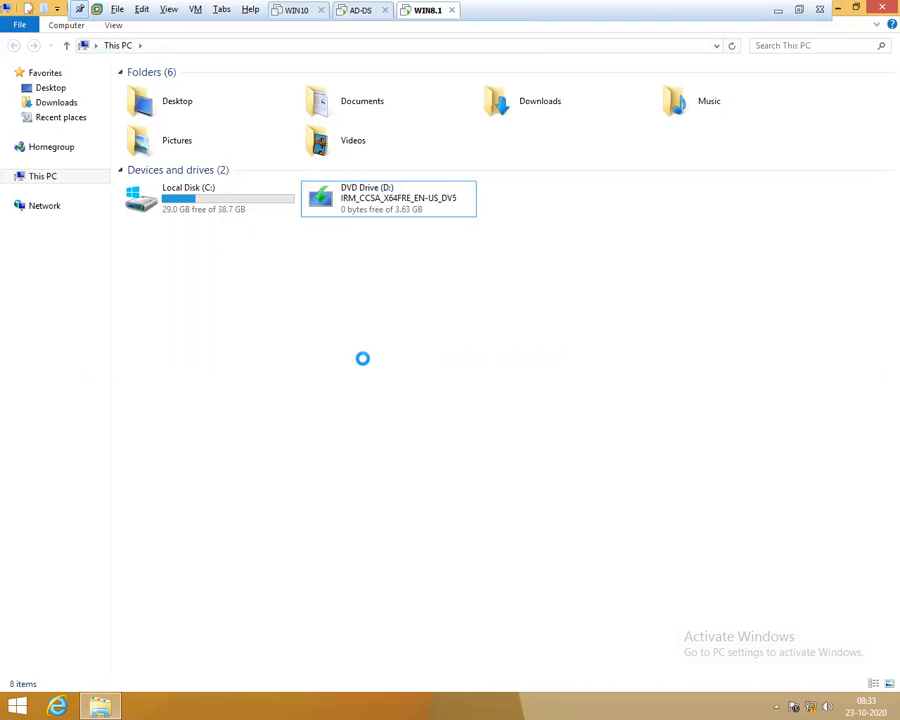
pyautogui.rightClick(362, 358)
pyautogui.click(362, 345)
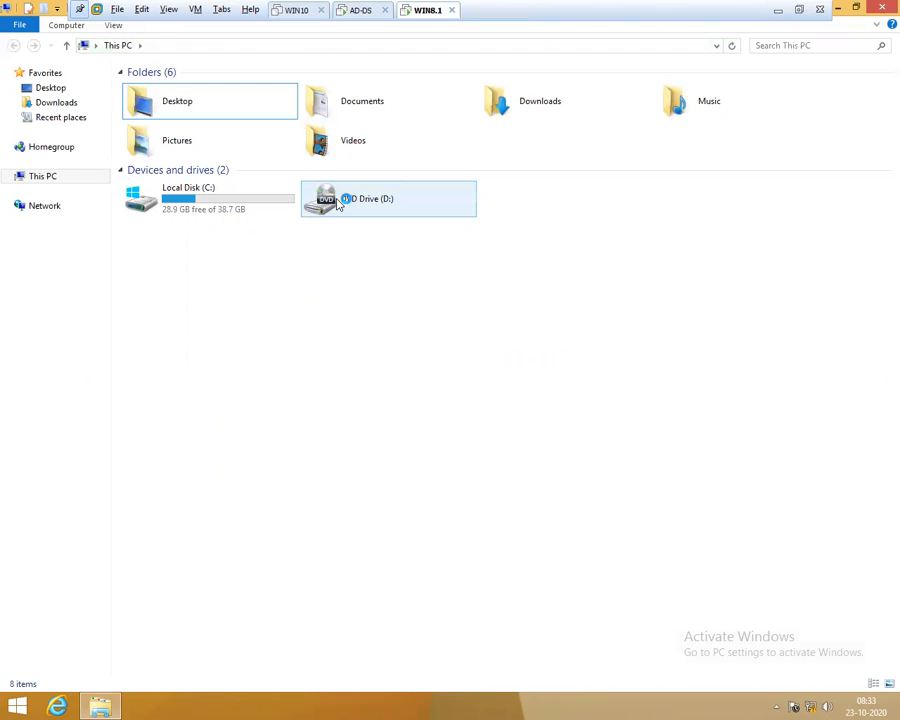
# On AD-DS, confirm initiator 192.168.13.8 and create the 20 GB iSCSI01 virtual disk and target
pyautogui.doubleClick(409, 221)
pyautogui.click(350, 12)
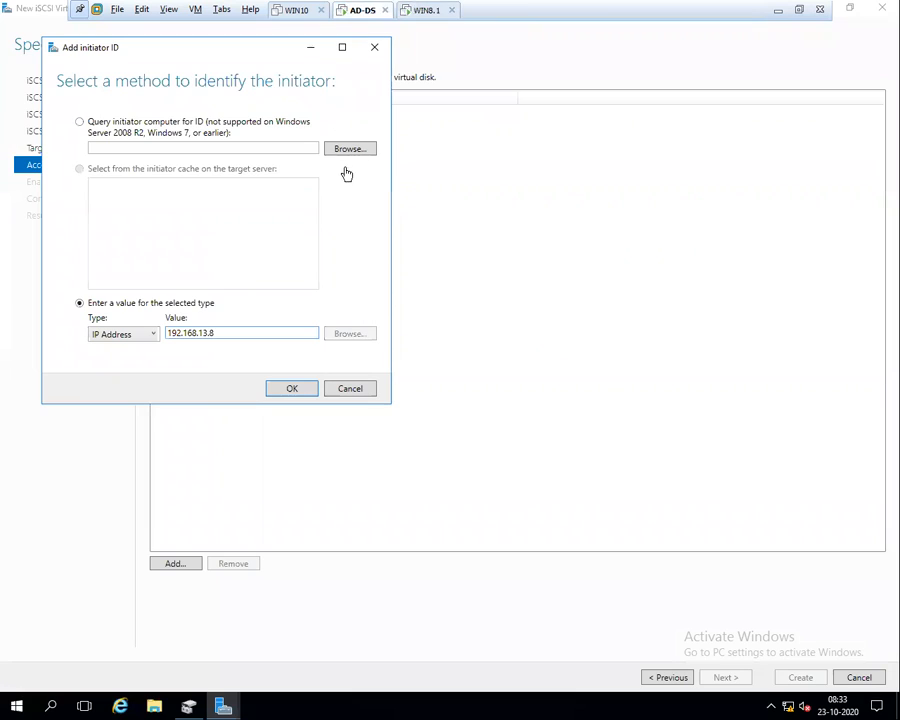
pyautogui.click(289, 391)
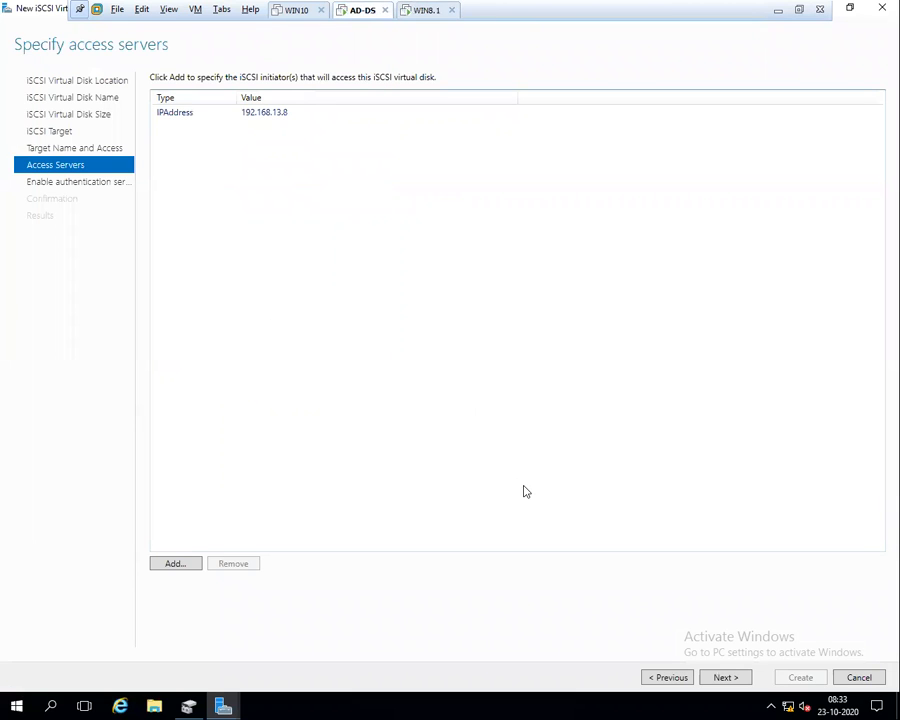
pyautogui.click(744, 676)
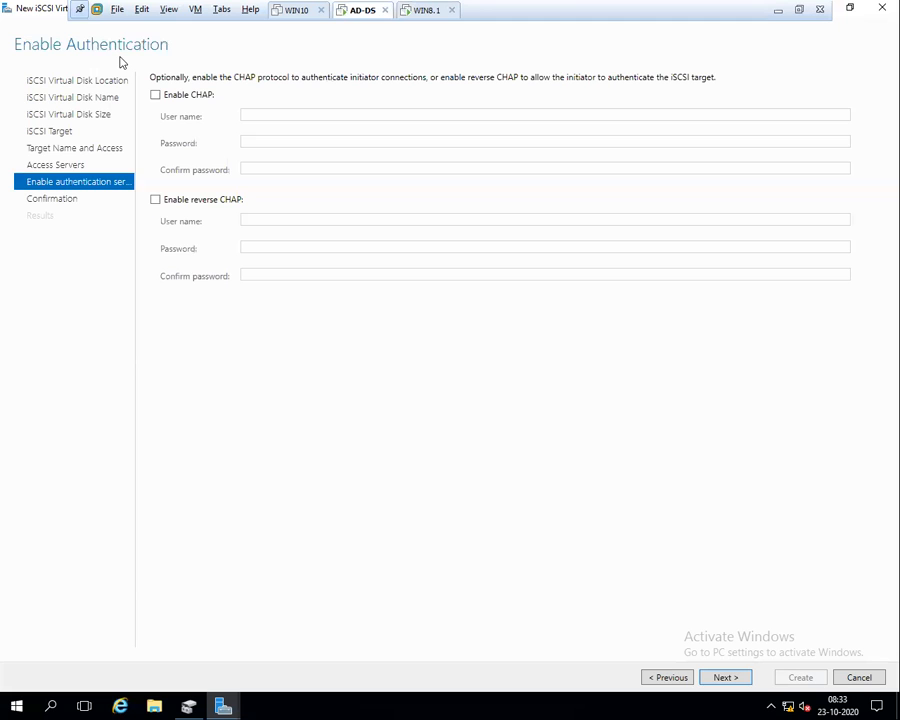
pyautogui.click(724, 678)
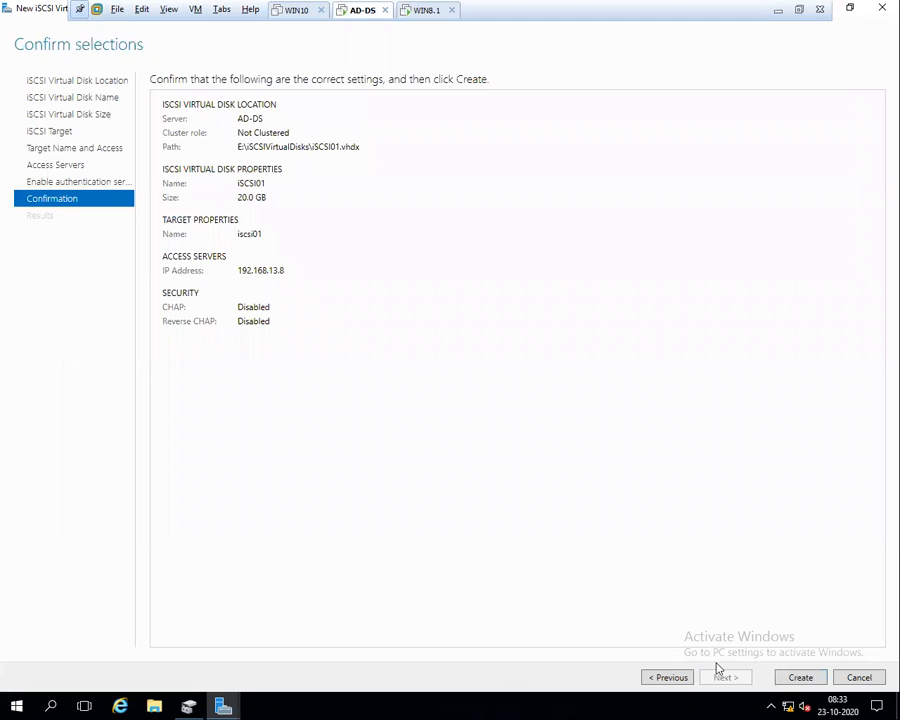
pyautogui.click(800, 677)
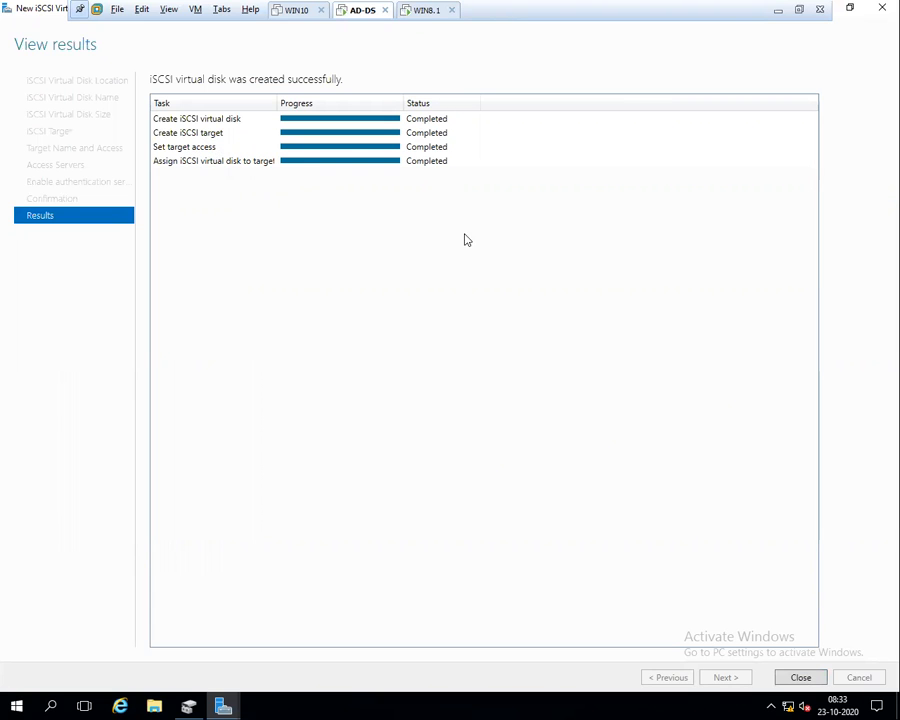
pyautogui.click(801, 678)
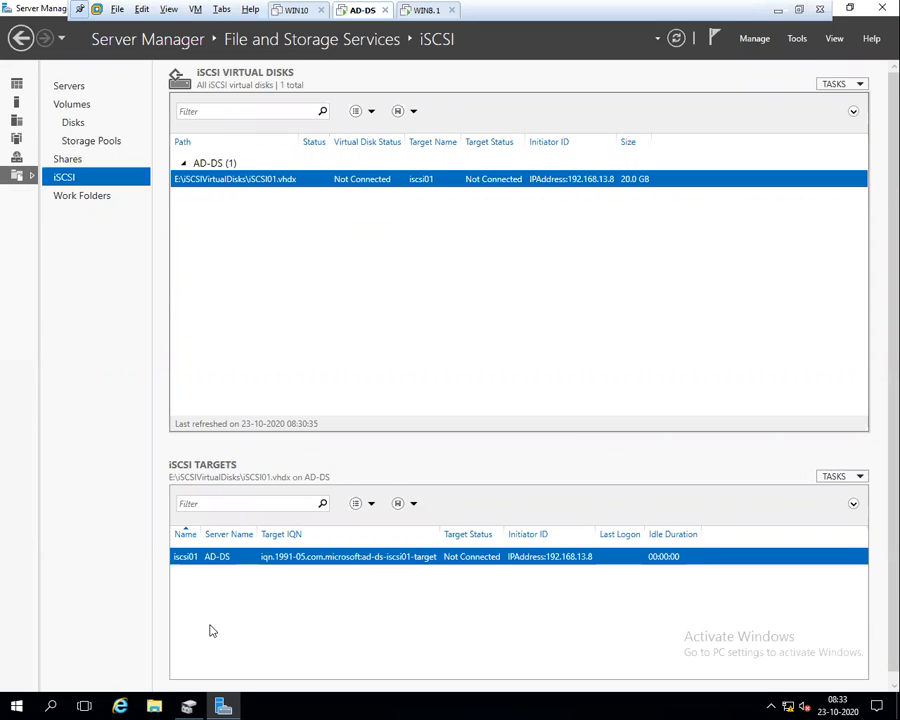
# Browse to E:\iSCSIVirtualDisks in File Explorer and show the iSCSI01 disk file as large icons
pyautogui.click(154, 706)
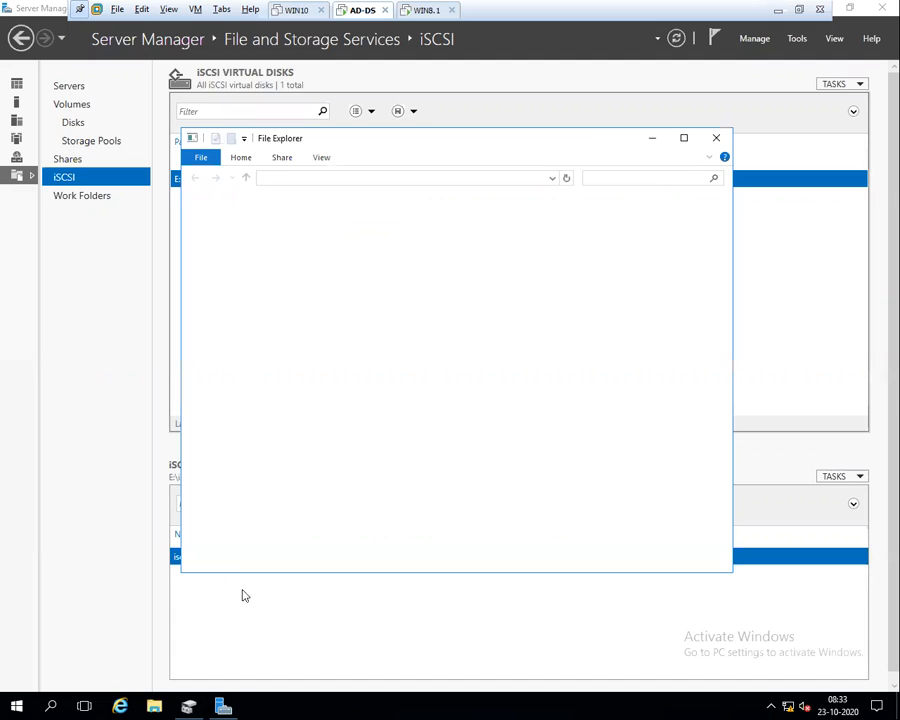
pyautogui.click(684, 137)
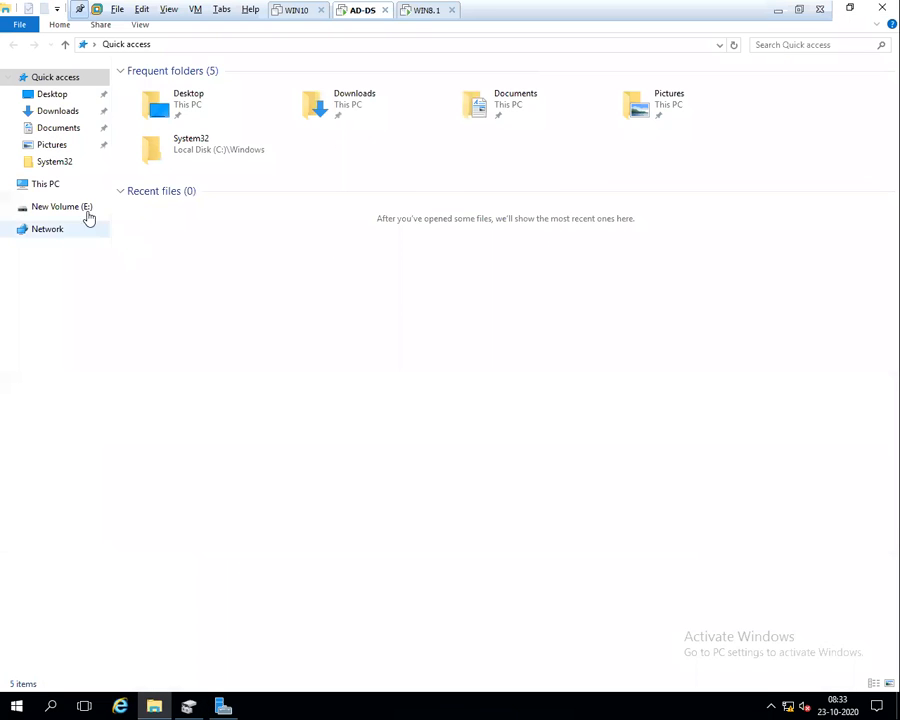
pyautogui.click(46, 186)
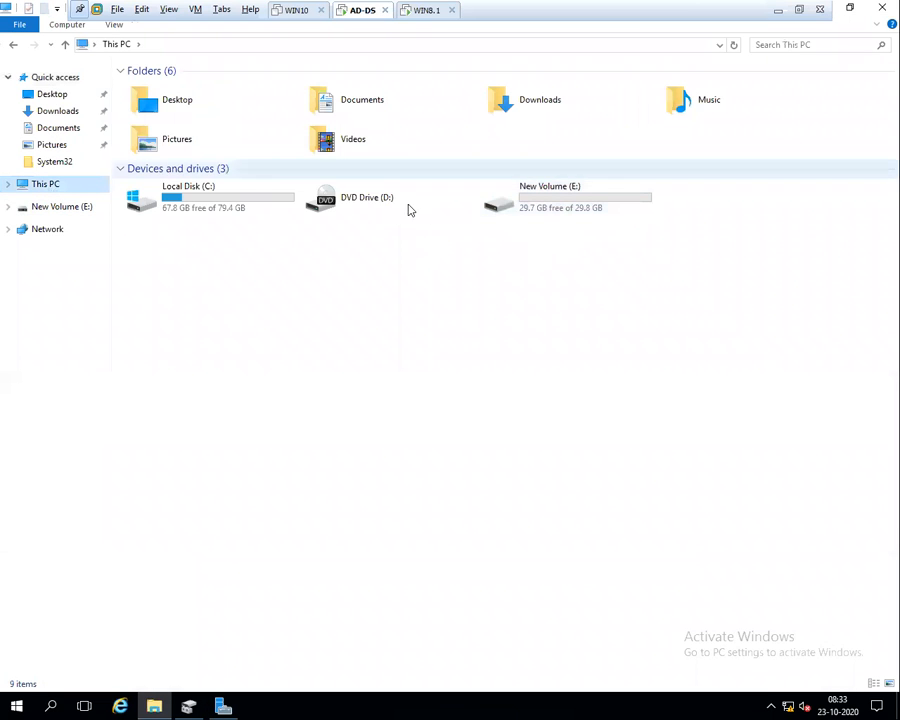
pyautogui.click(525, 208)
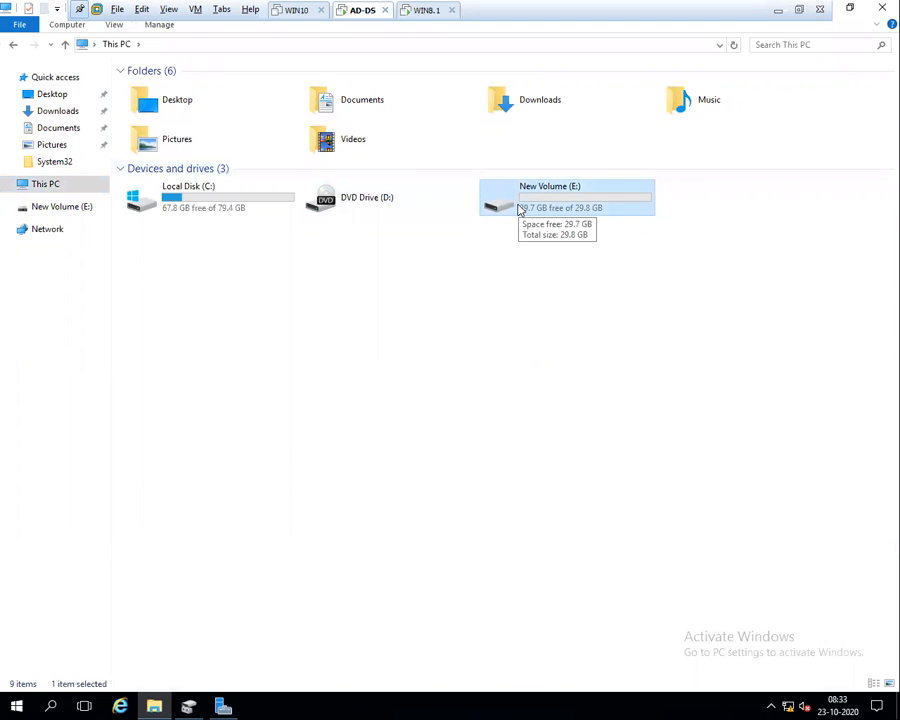
pyautogui.doubleClick(519, 207)
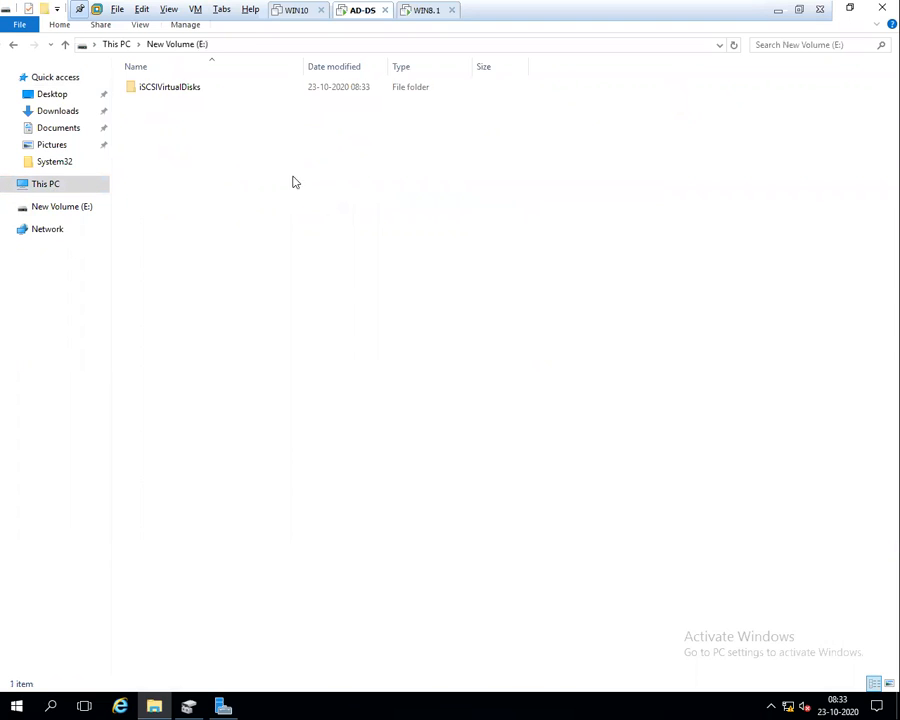
pyautogui.click(163, 92)
pyautogui.doubleClick(171, 92)
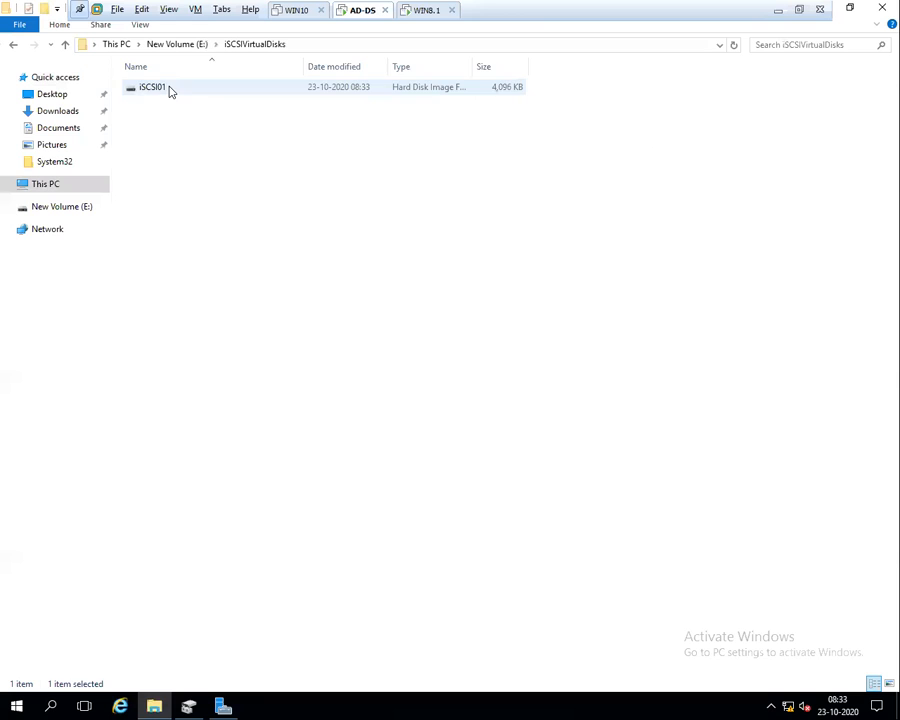
pyautogui.click(142, 92)
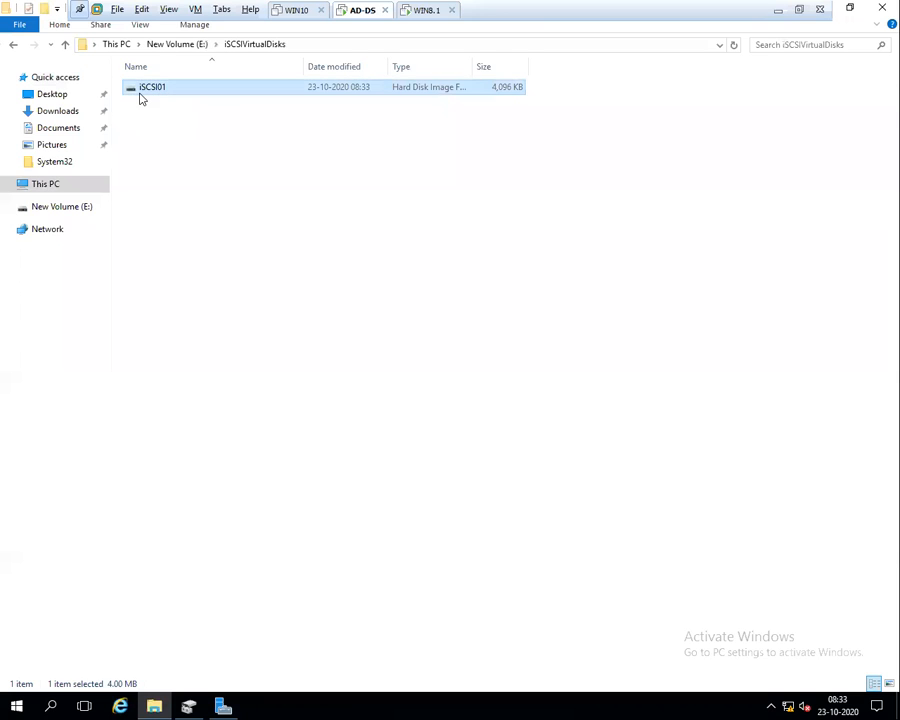
pyautogui.click(143, 25)
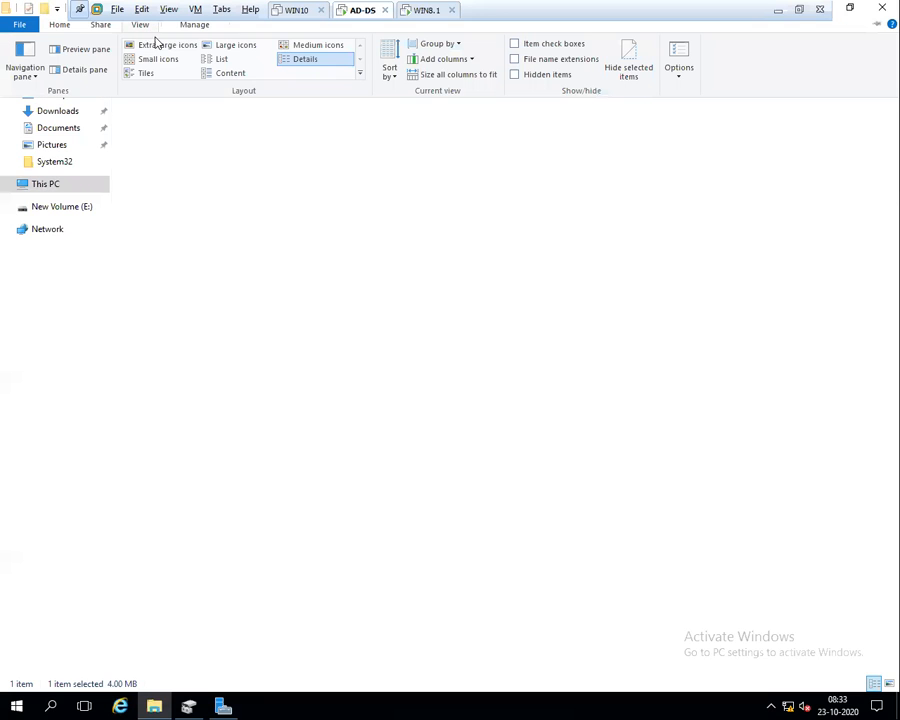
pyautogui.click(231, 46)
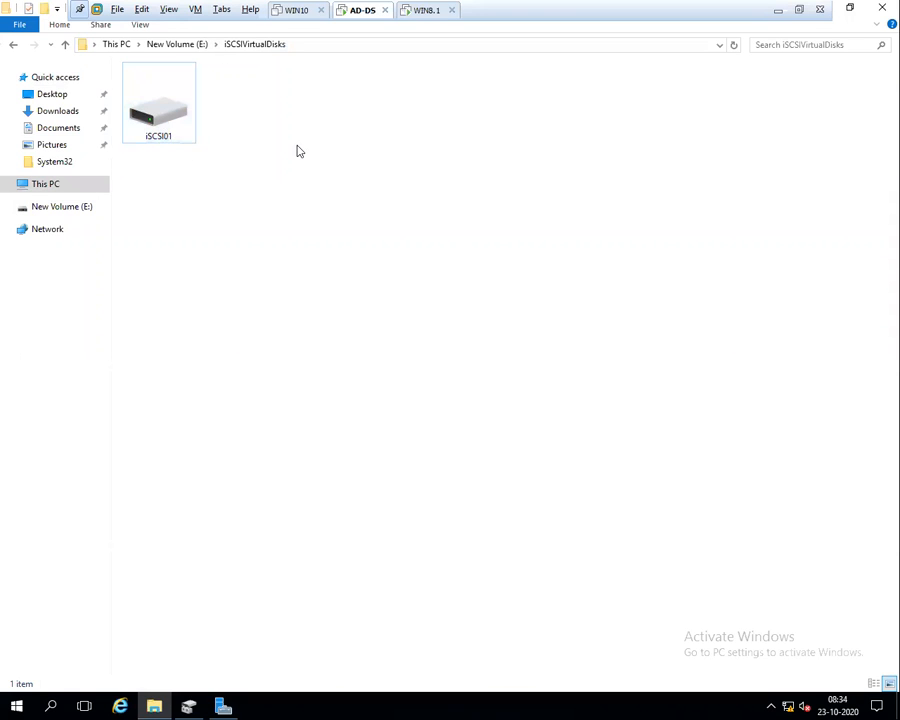
pyautogui.click(426, 12)
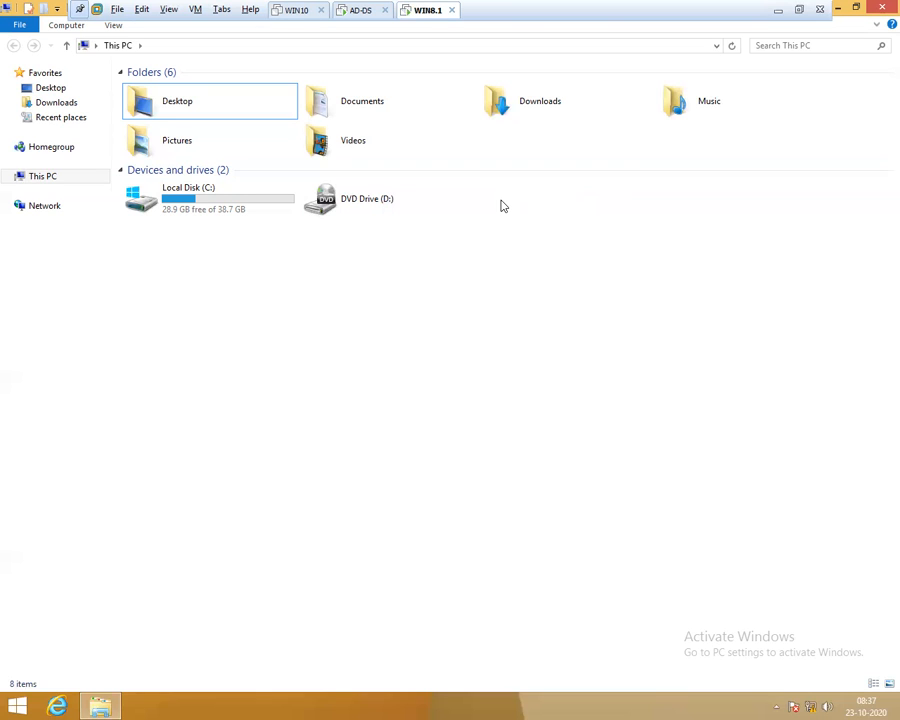
# On AD-DS, assign the iSCSI01 virtual disk to the existing iscsi01 target and refresh the disk list
pyautogui.click(362, 12)
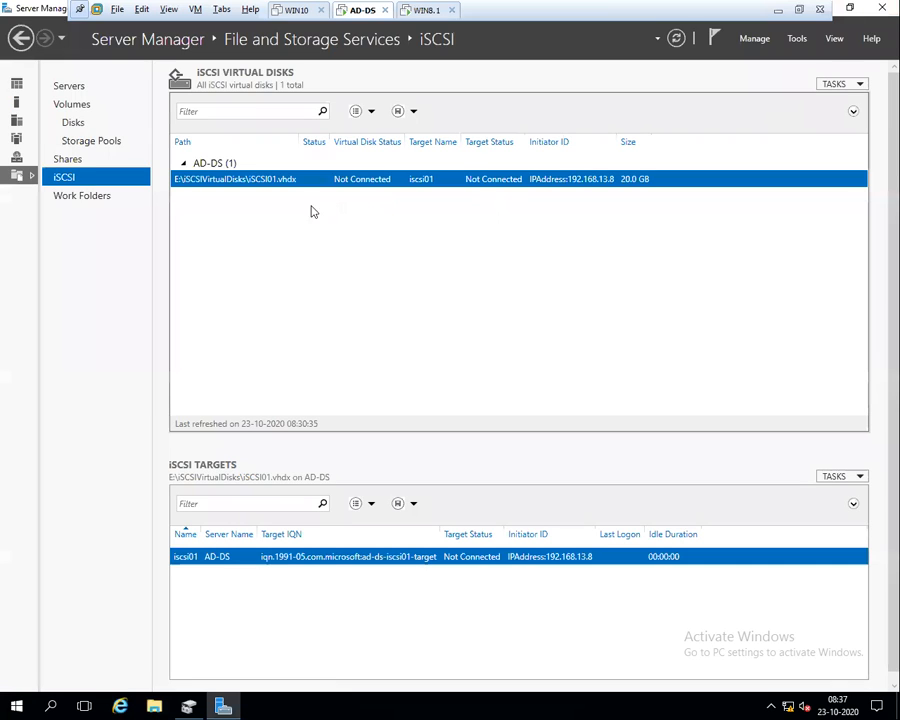
pyautogui.rightClick(333, 186)
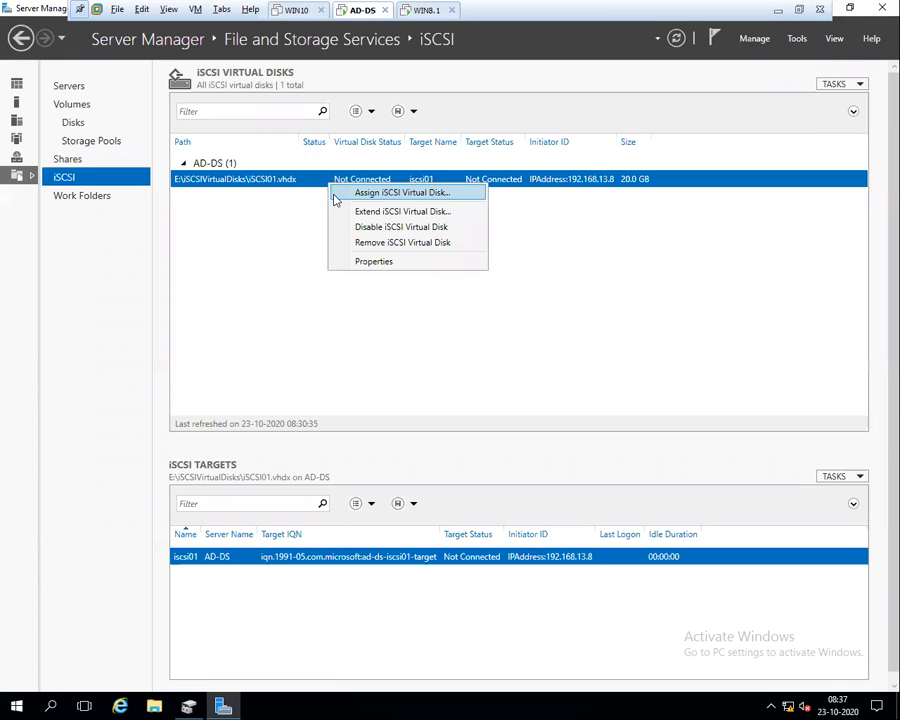
pyautogui.click(350, 193)
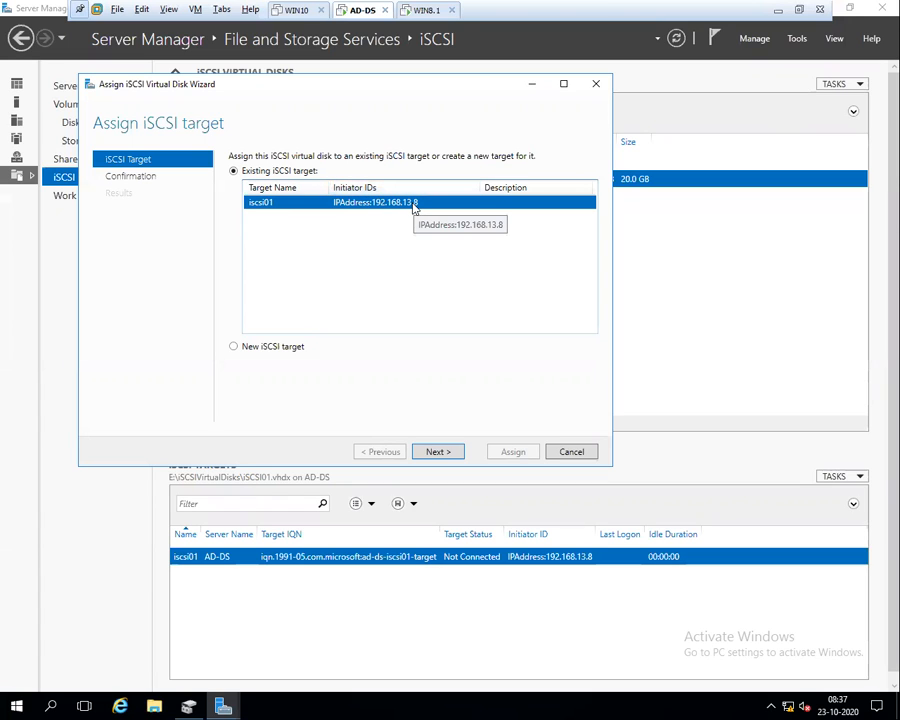
pyautogui.click(447, 455)
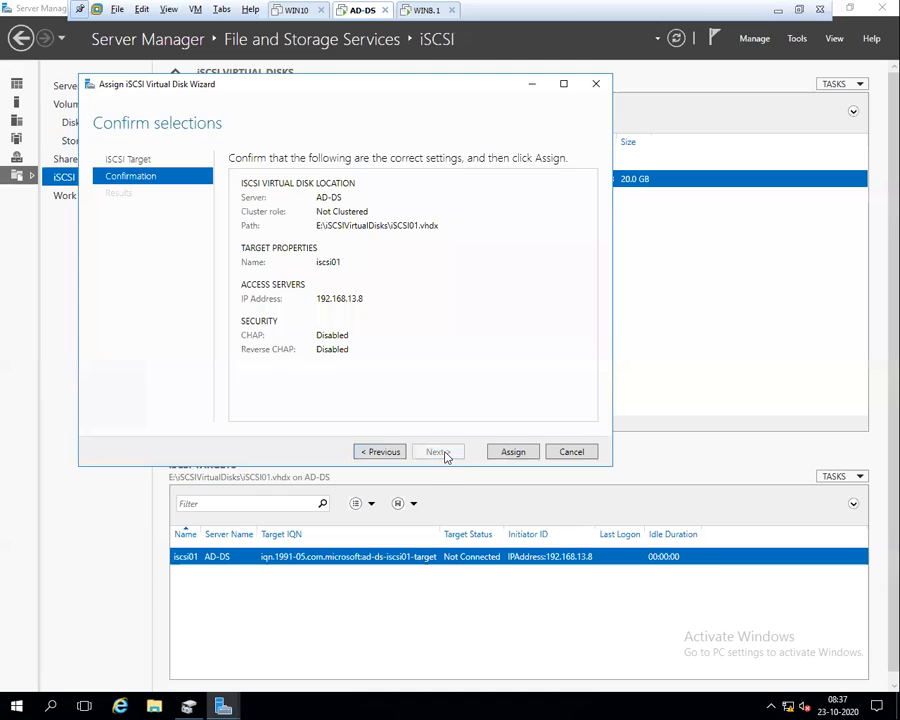
pyautogui.click(512, 452)
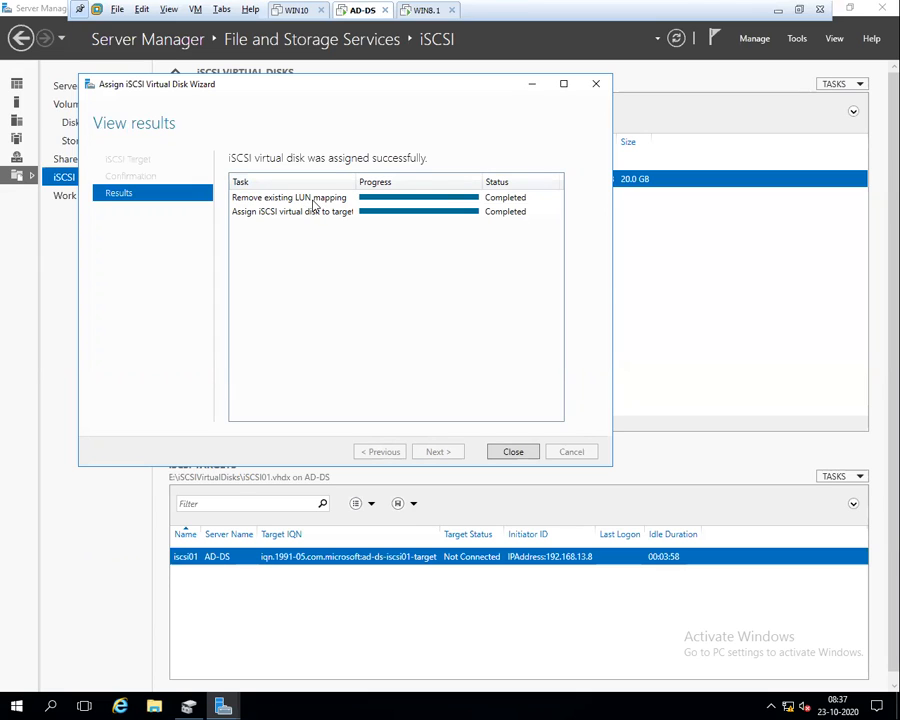
pyautogui.click(513, 451)
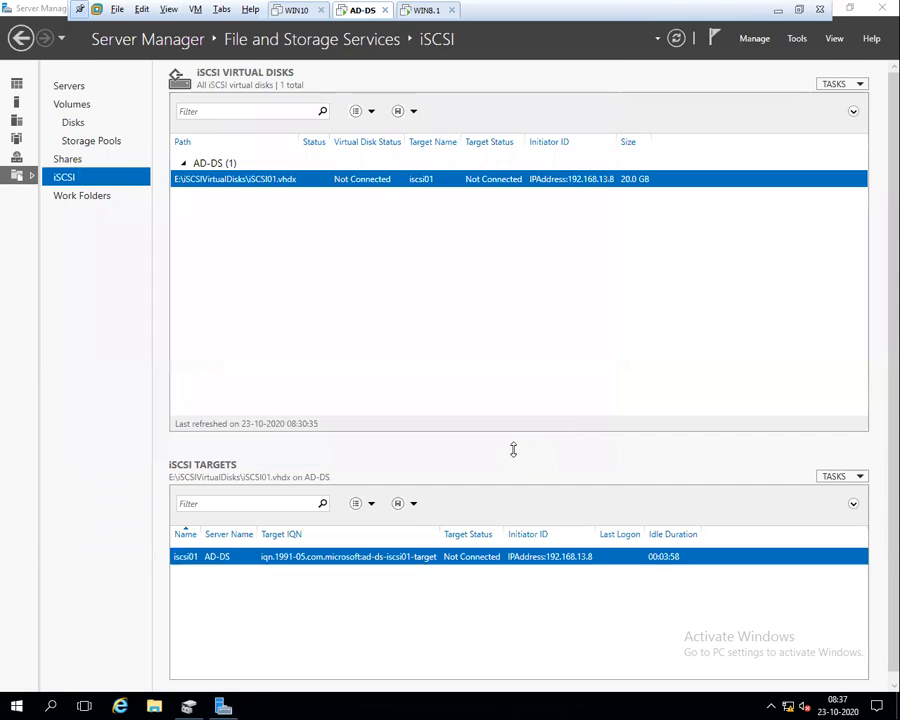
pyautogui.click(676, 38)
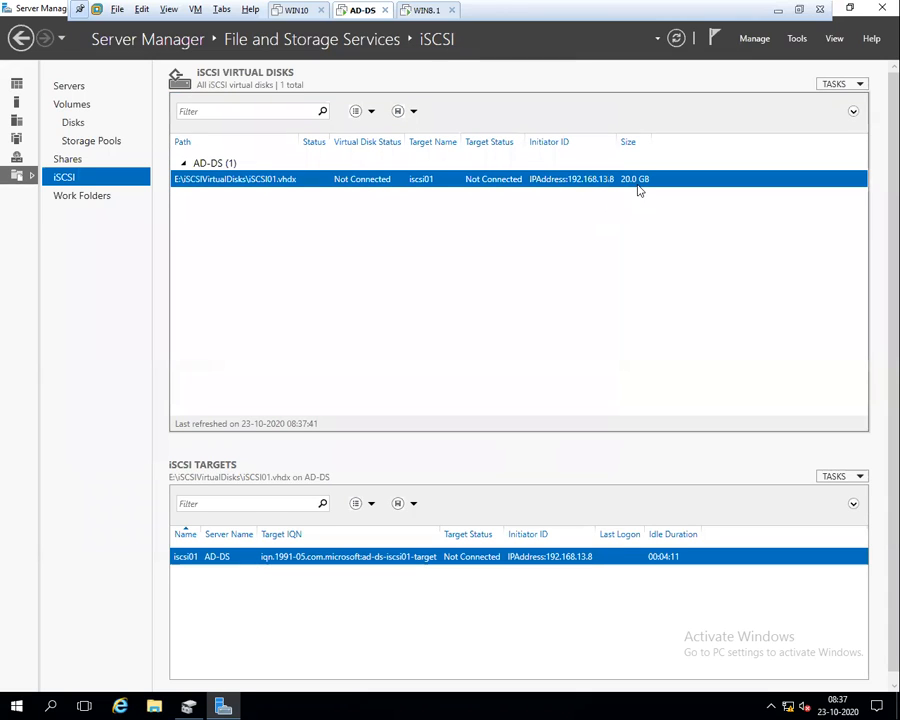
# Open the Services console with services.msc and locate the Microsoft iSCSI Initiator Service
pyautogui.press('super+r')
pyautogui.write('services.msc')
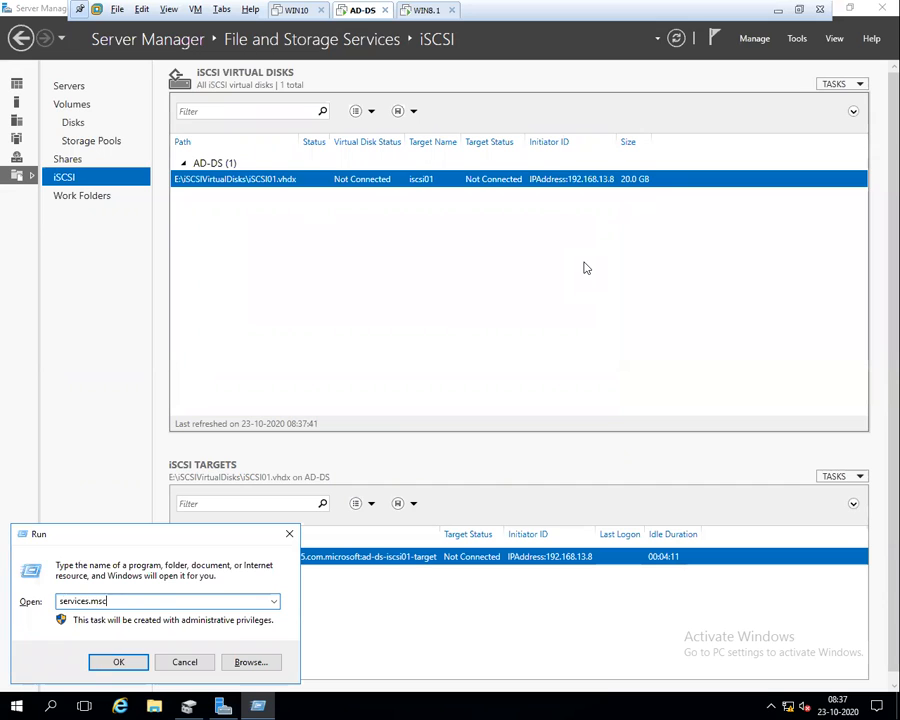
pyautogui.press('Return')
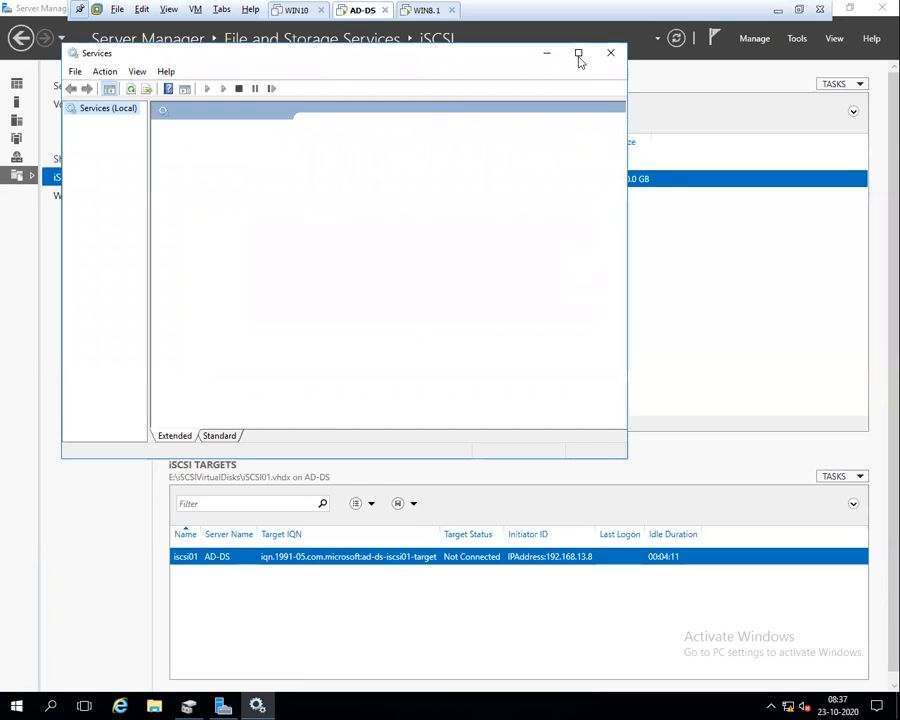
pyautogui.click(578, 53)
pyautogui.click(313, 242)
pyautogui.press('w')
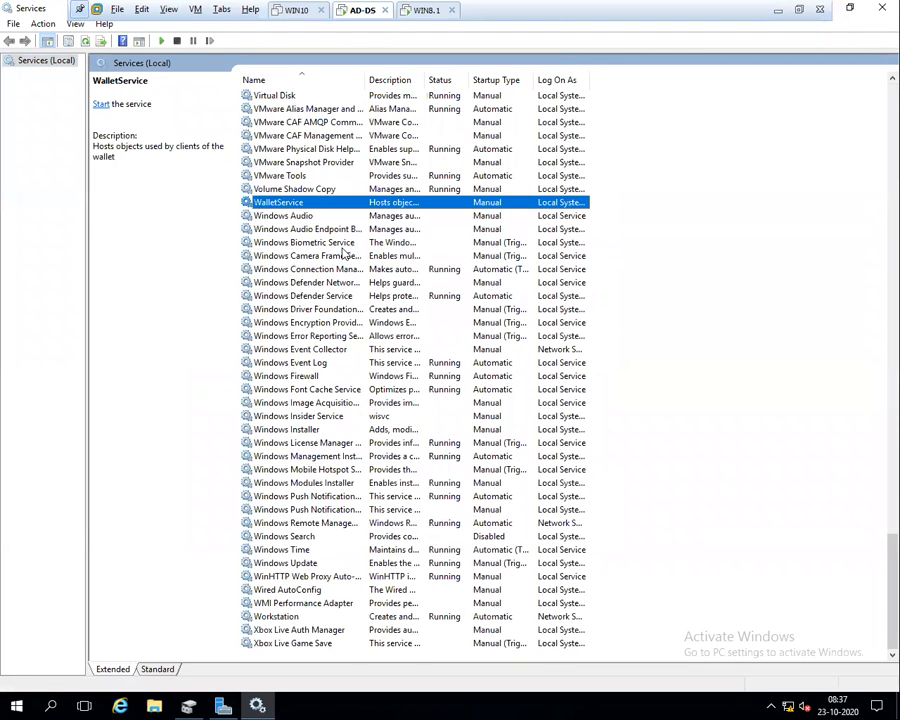
pyautogui.press('m')
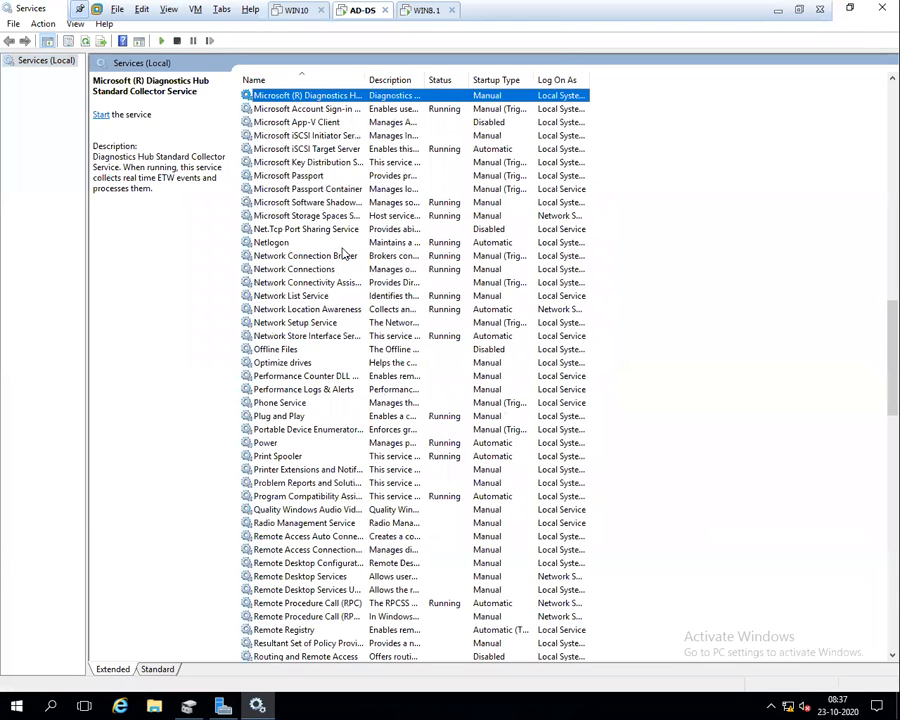
pyautogui.click(332, 138)
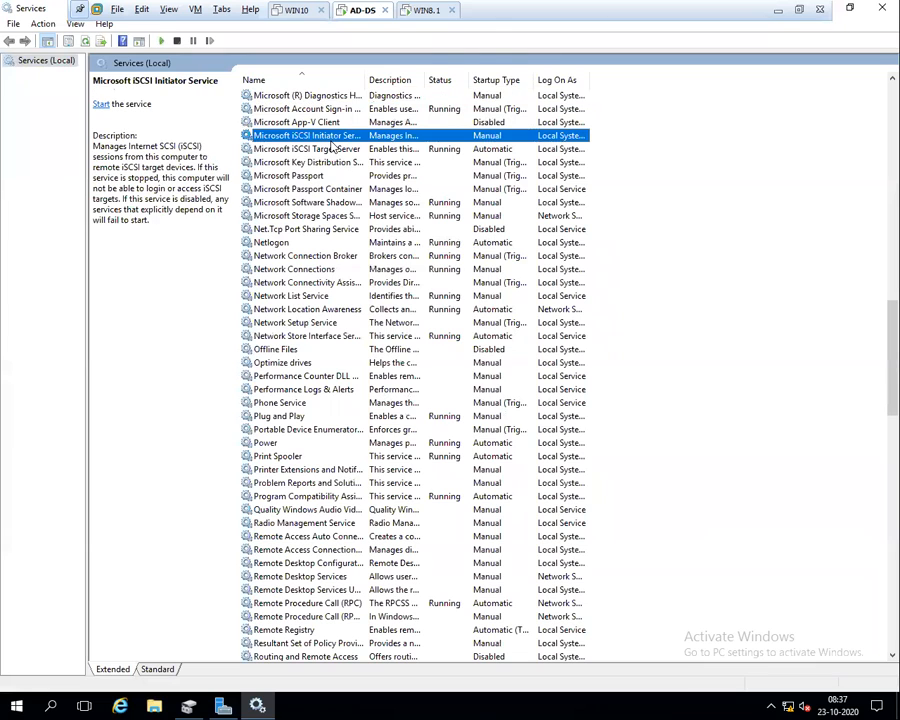
pyautogui.doubleClick(370, 80)
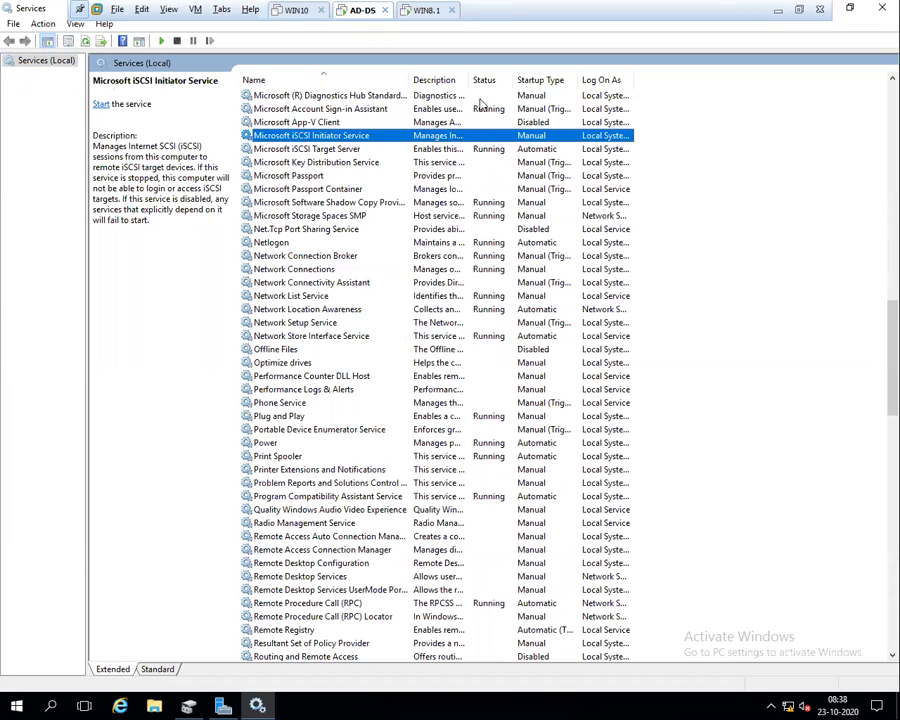
# Set the Microsoft iSCSI Initiator Service to Automatic startup and start it
pyautogui.doubleClick(478, 137)
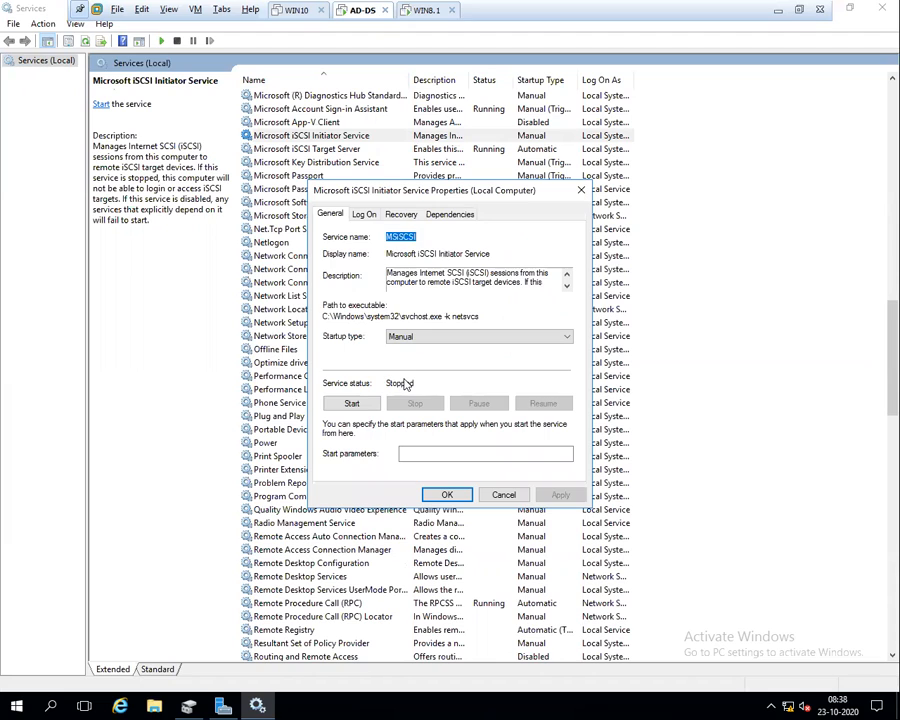
pyautogui.click(462, 339)
pyautogui.click(434, 359)
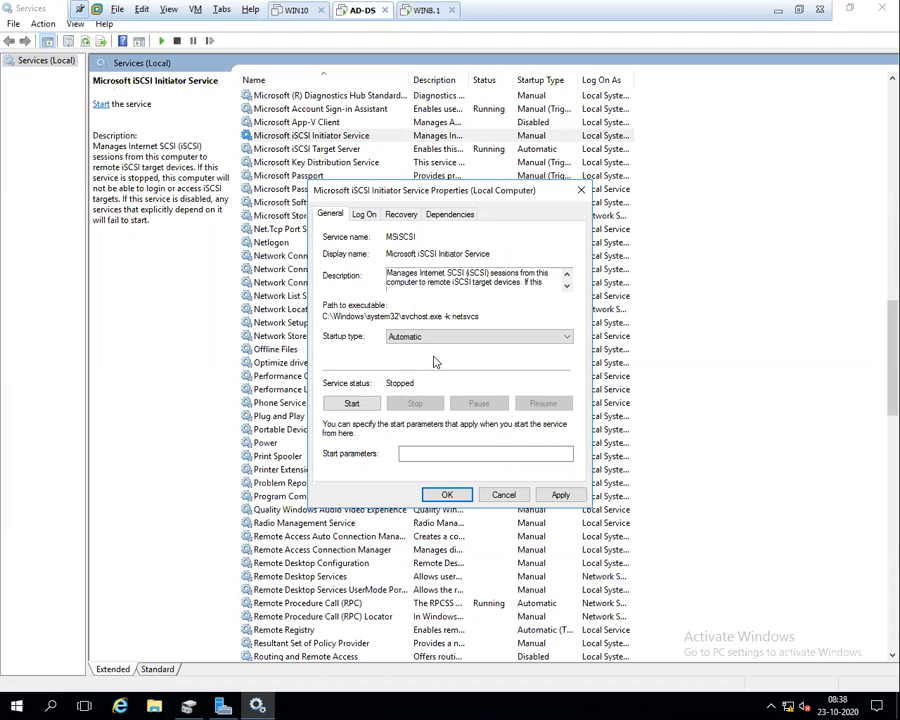
pyautogui.click(352, 405)
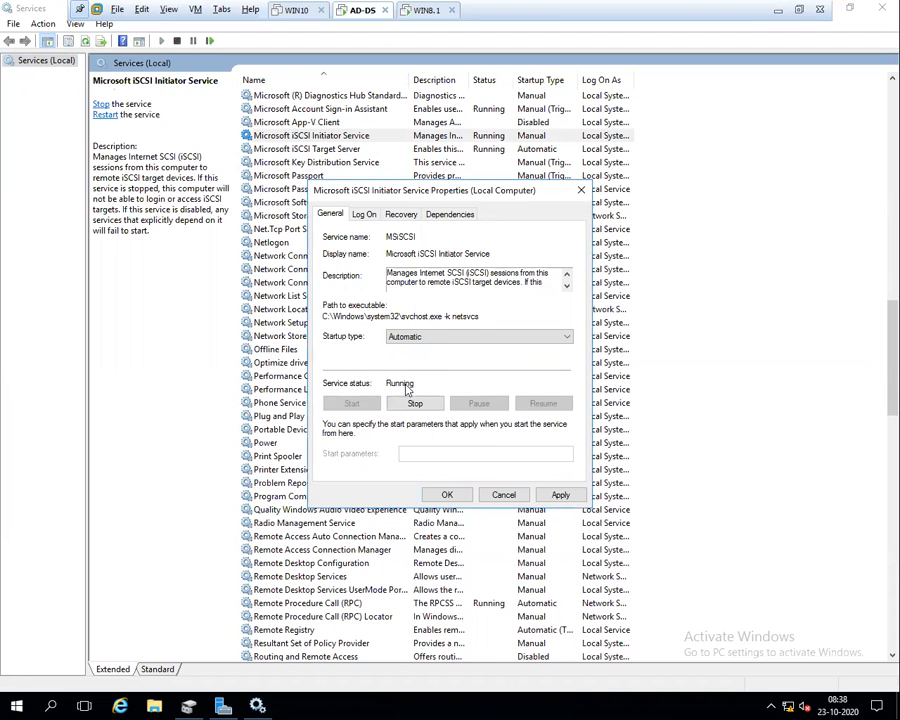
pyautogui.click(556, 495)
pyautogui.click(449, 495)
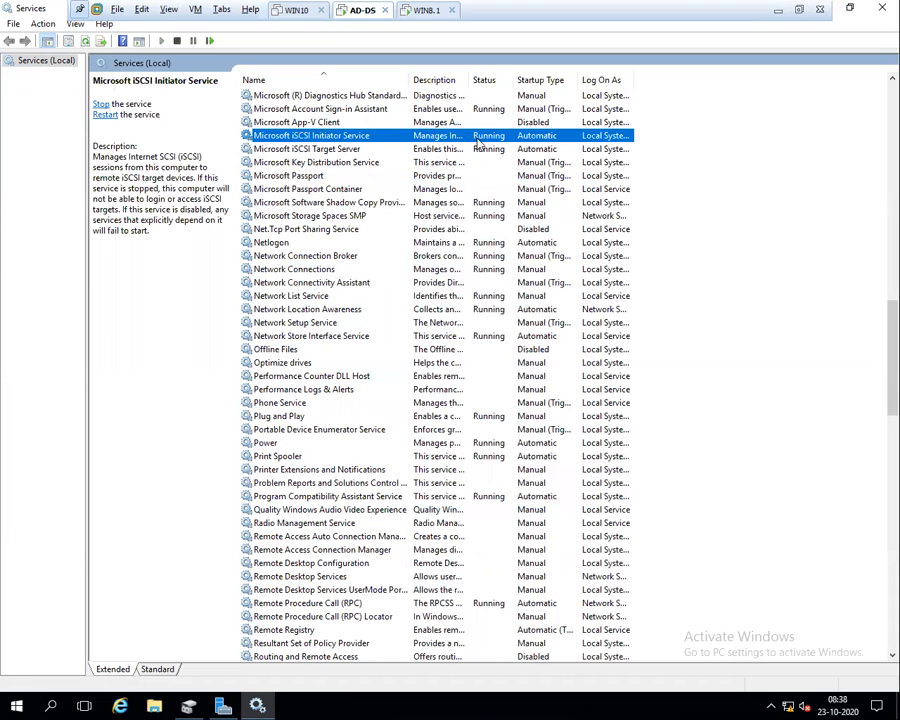
# Check the iSCSI Target Server service, close Services, refresh the iSCSI status, and switch to WIN8.1
pyautogui.click(354, 149)
pyautogui.press('Up')
pyautogui.press('Down')
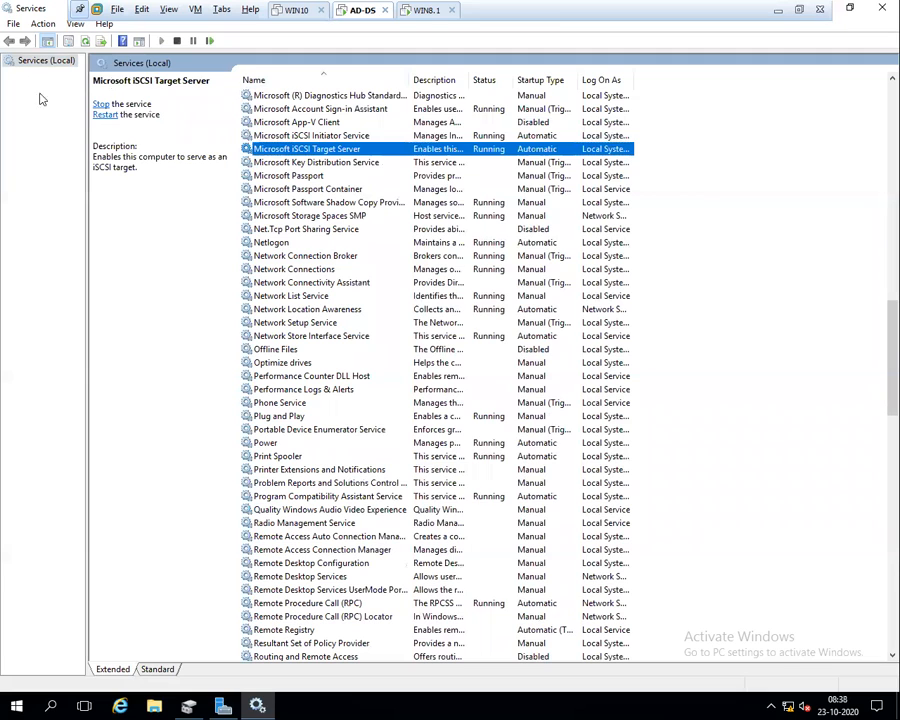
pyautogui.click(84, 43)
pyautogui.click(883, 8)
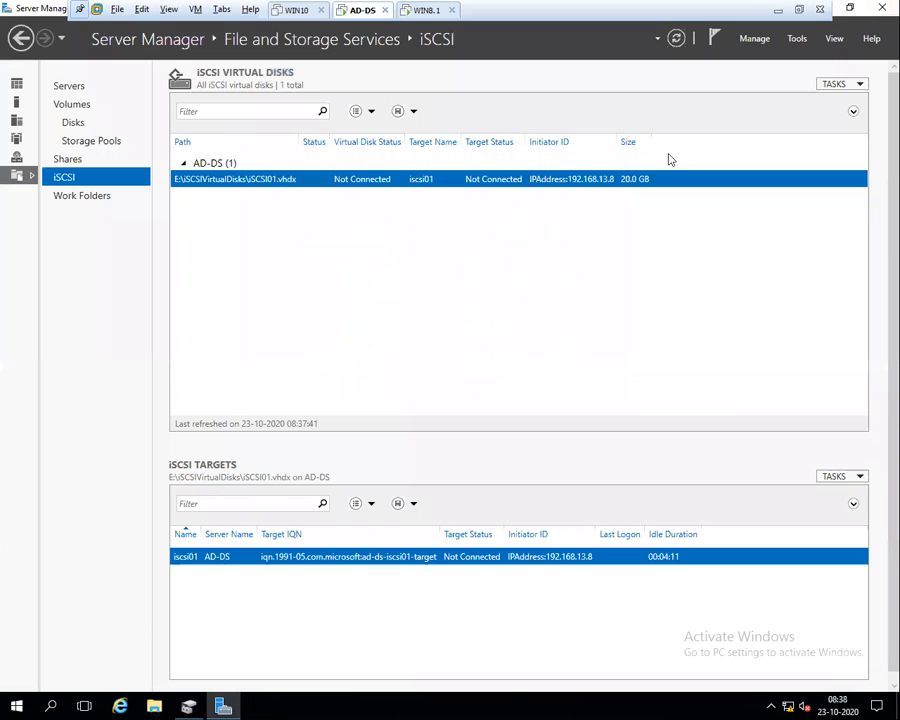
pyautogui.click(672, 41)
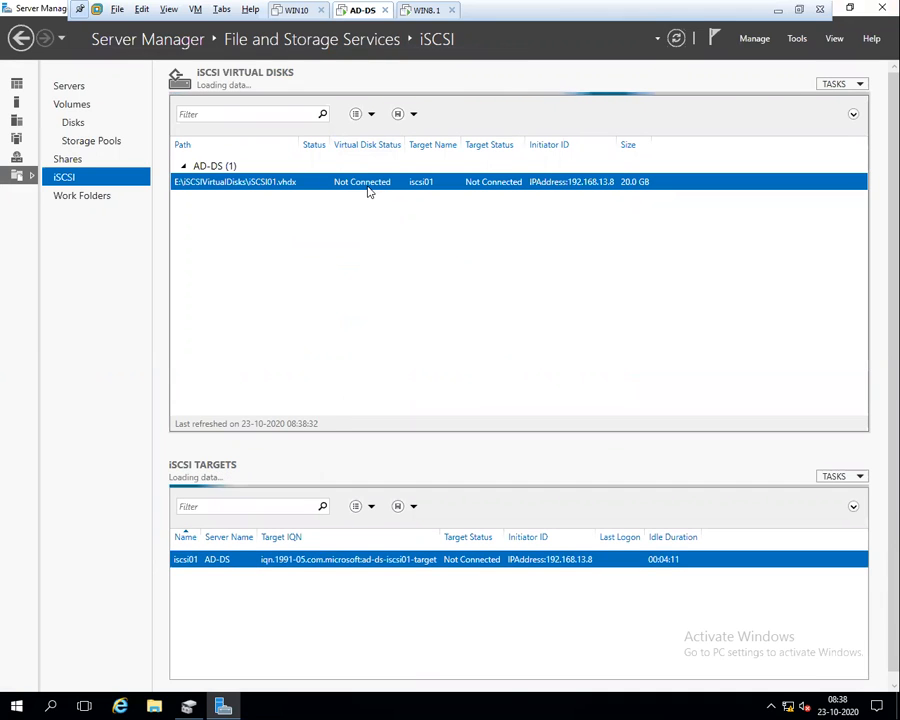
pyautogui.click(425, 10)
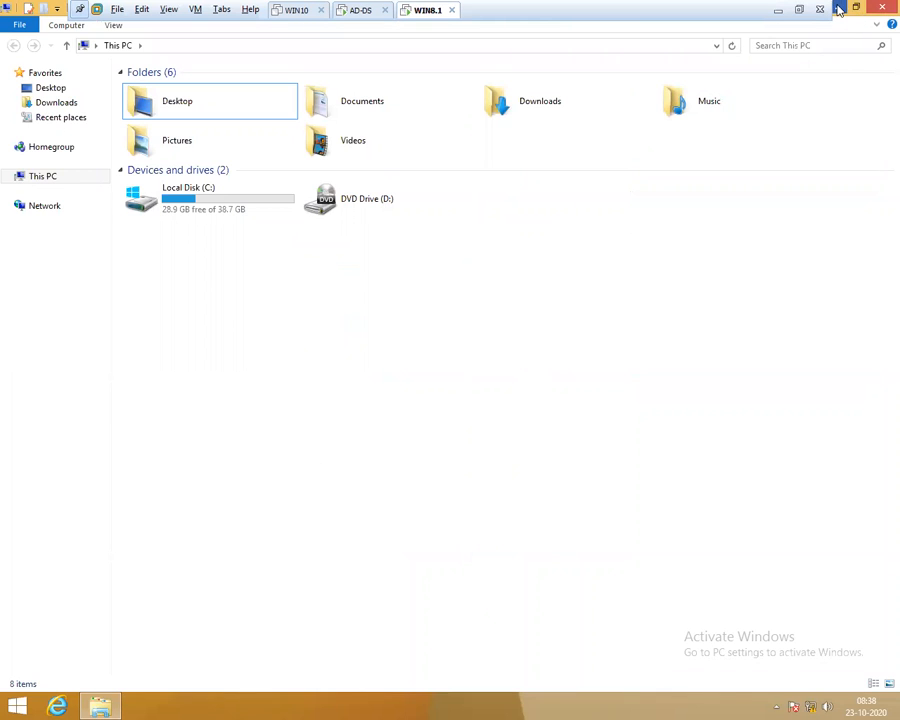
# On WIN8.1, minimize This PC and open Control Panel from the Start button menu
pyautogui.click(840, 9)
pyautogui.rightClick(386, 249)
pyautogui.click(410, 288)
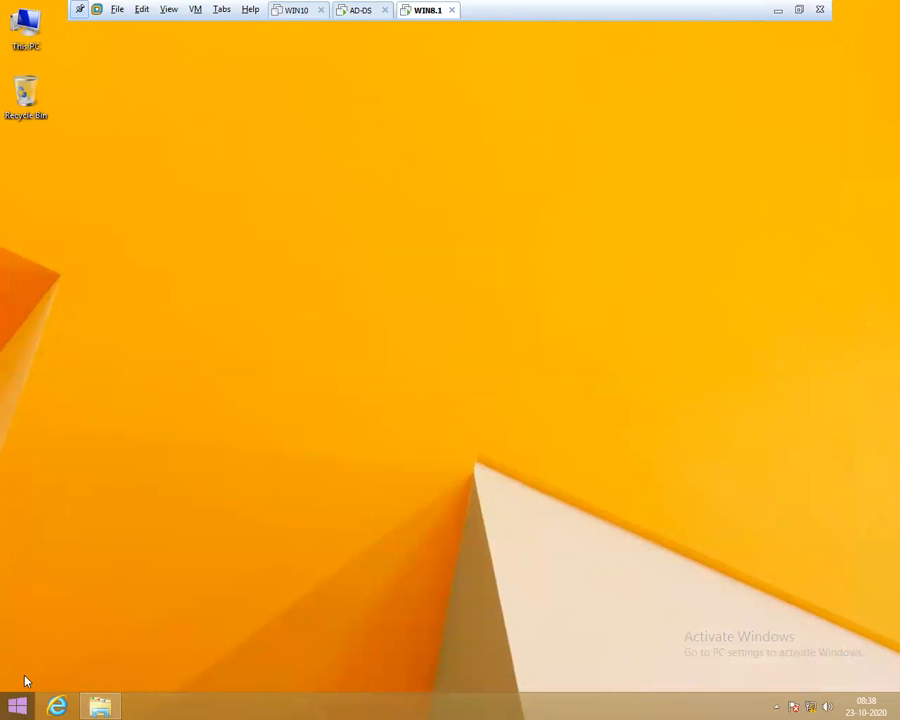
pyautogui.rightClick(18, 706)
pyautogui.click(106, 607)
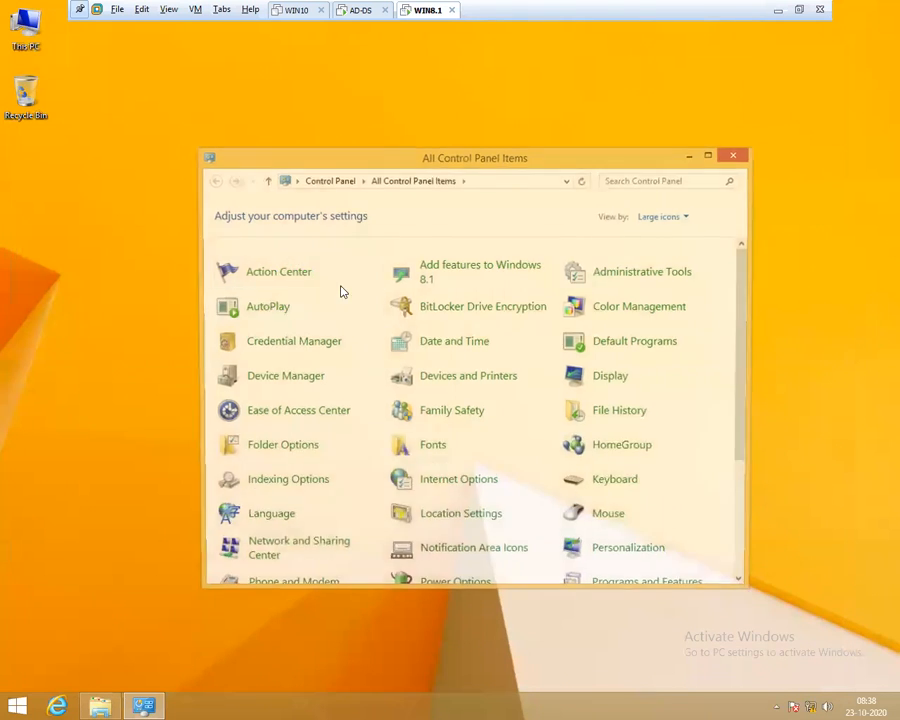
# Open Administrative Tools and launch the iSCSI Initiator
pyautogui.click(707, 155)
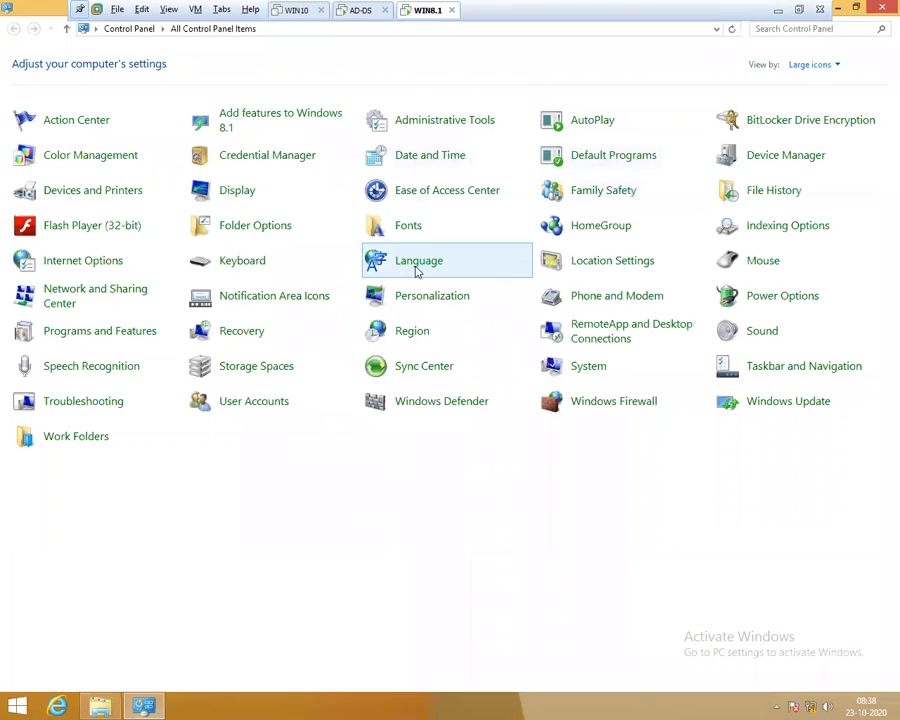
pyautogui.click(449, 128)
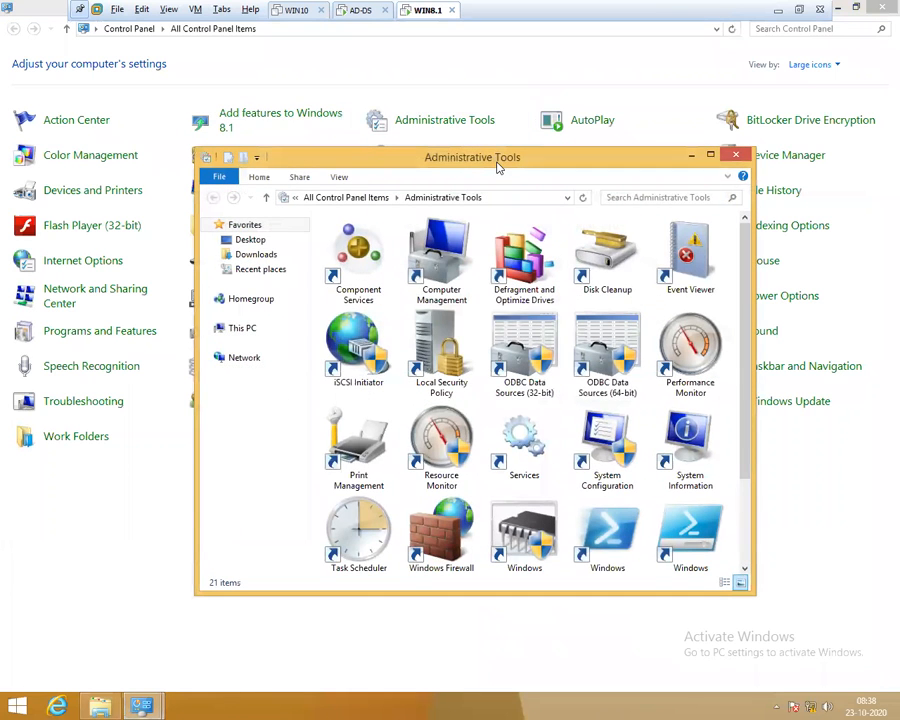
pyautogui.doubleClick(498, 160)
pyautogui.click(546, 101)
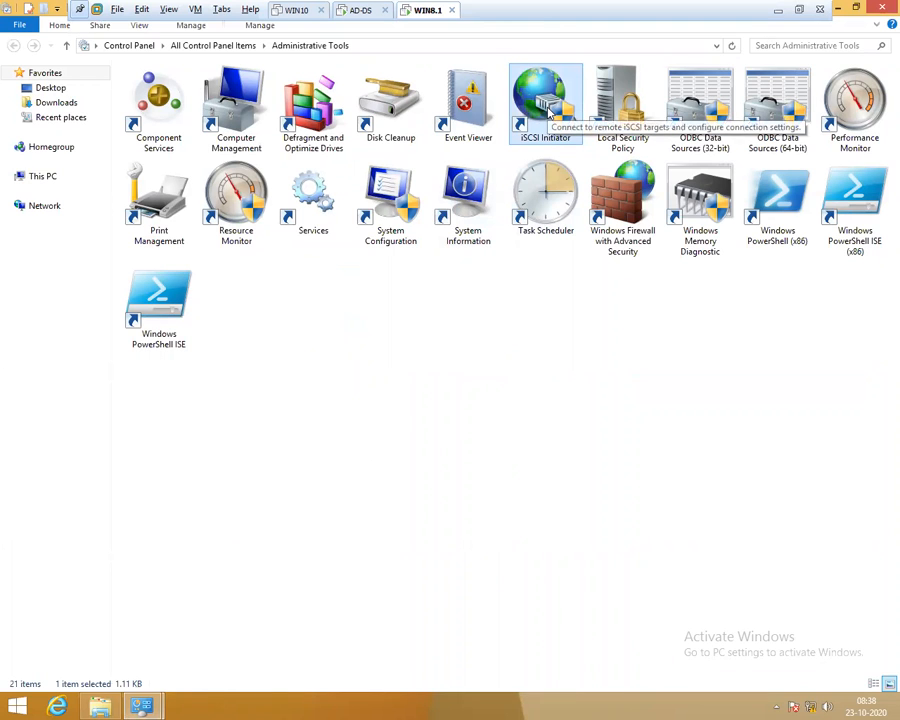
pyautogui.doubleClick(549, 115)
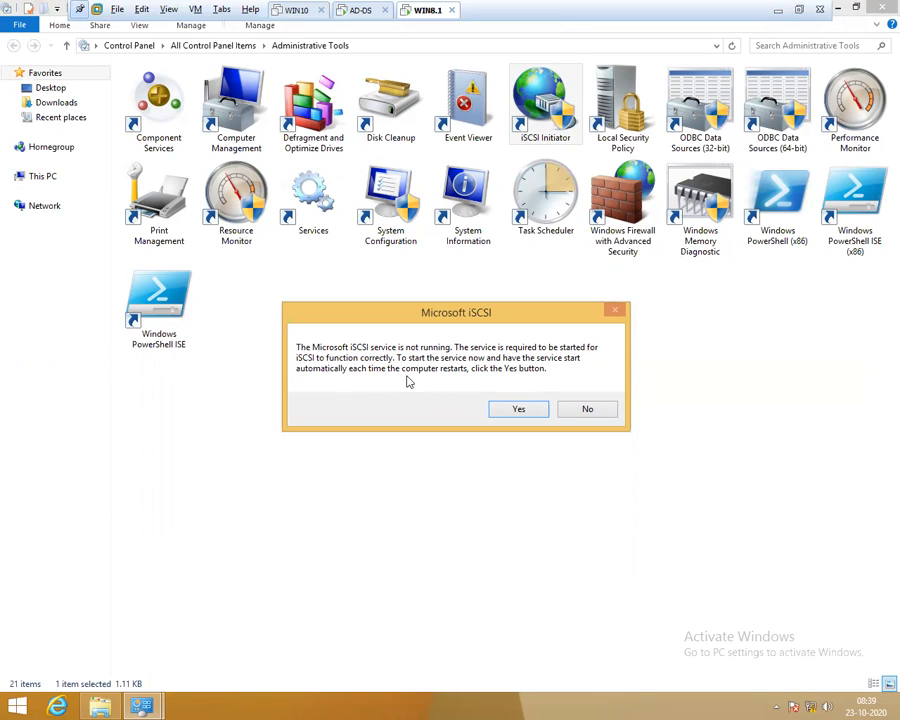
# Agree to start the Microsoft iSCSI service, then reopen the iSCSI Initiator properties
pyautogui.click(510, 415)
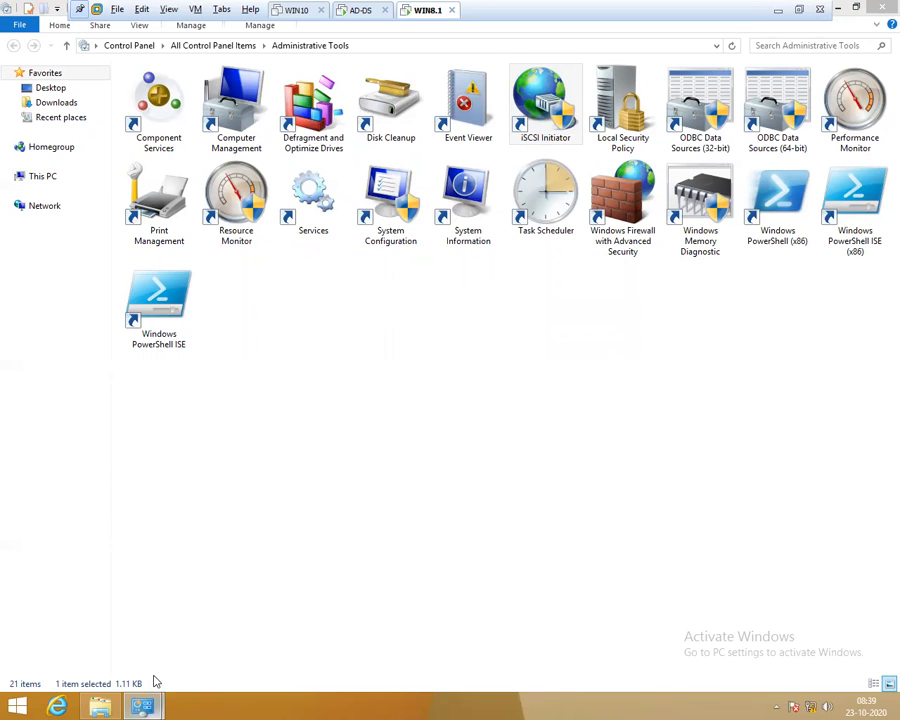
pyautogui.click(461, 283)
pyautogui.rightClick(352, 436)
pyautogui.click(388, 486)
pyautogui.click(538, 110)
pyautogui.doubleClick(538, 110)
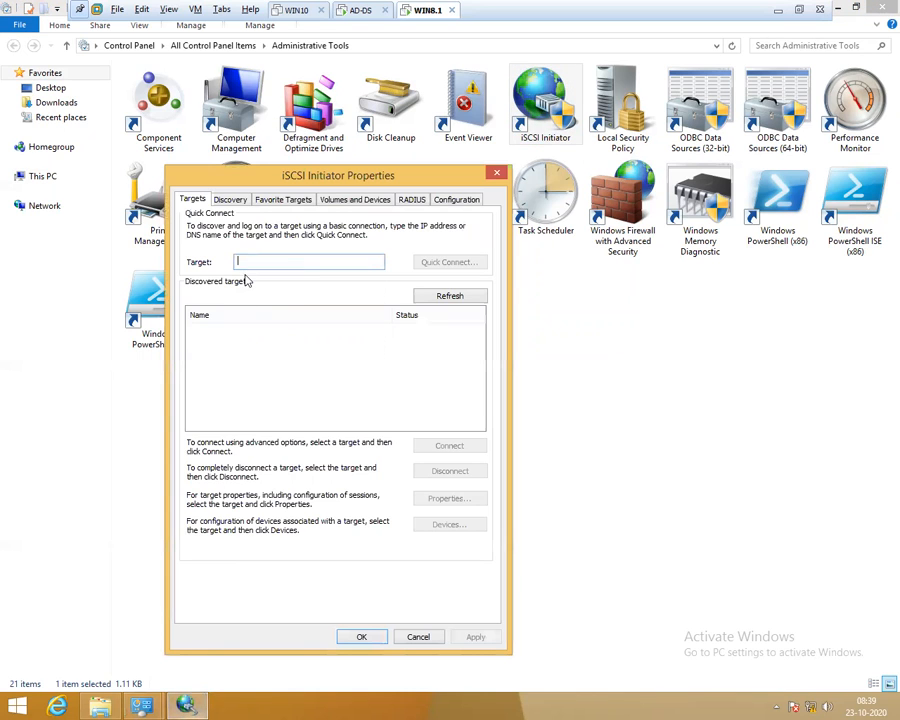
# Quick Connect to target 192.168.13.1, confirm ad-ds-iscsi01 is connected, and close with OK
pyautogui.write('192.168.1')
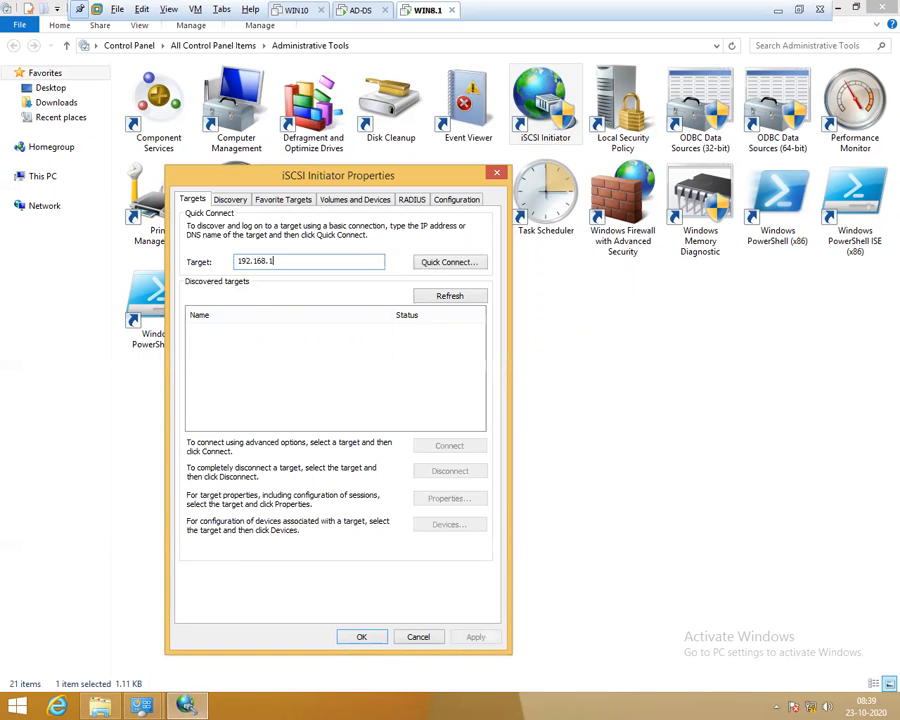
pyautogui.write('3.1')
pyautogui.click(420, 262)
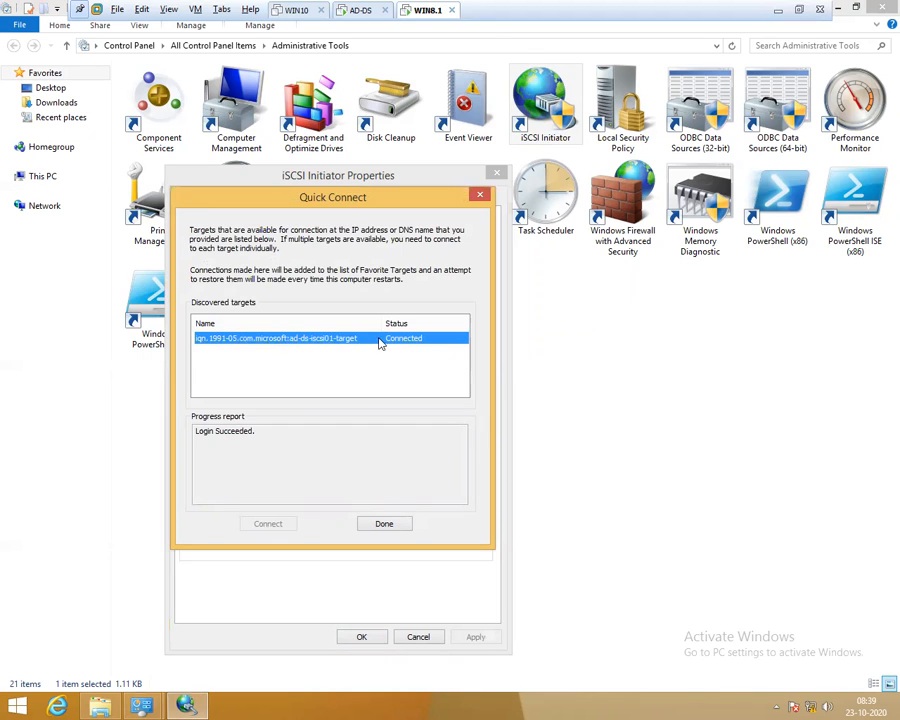
pyautogui.click(398, 527)
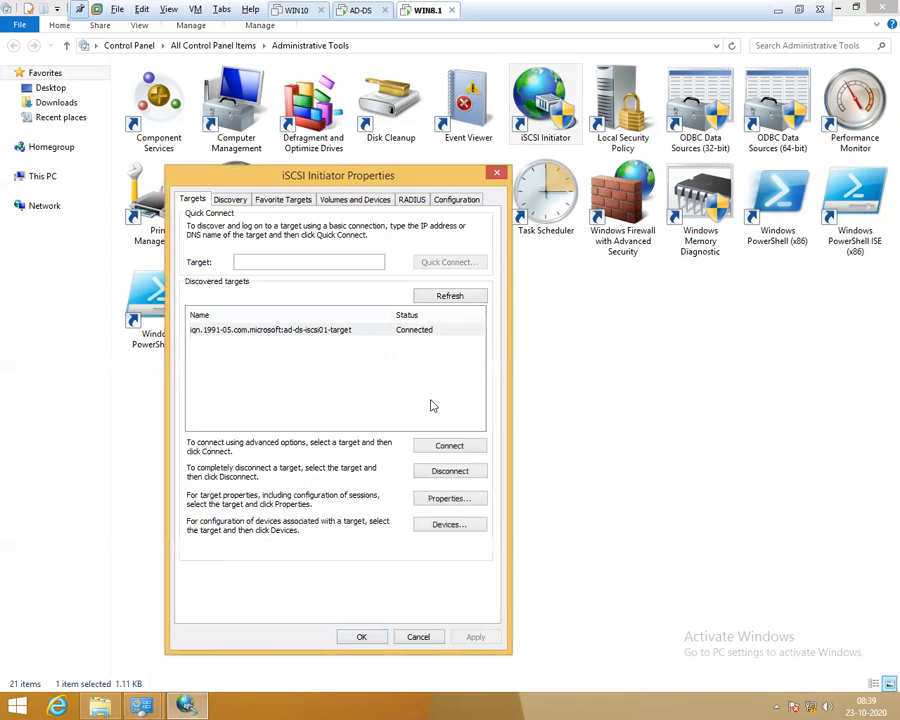
pyautogui.click(374, 333)
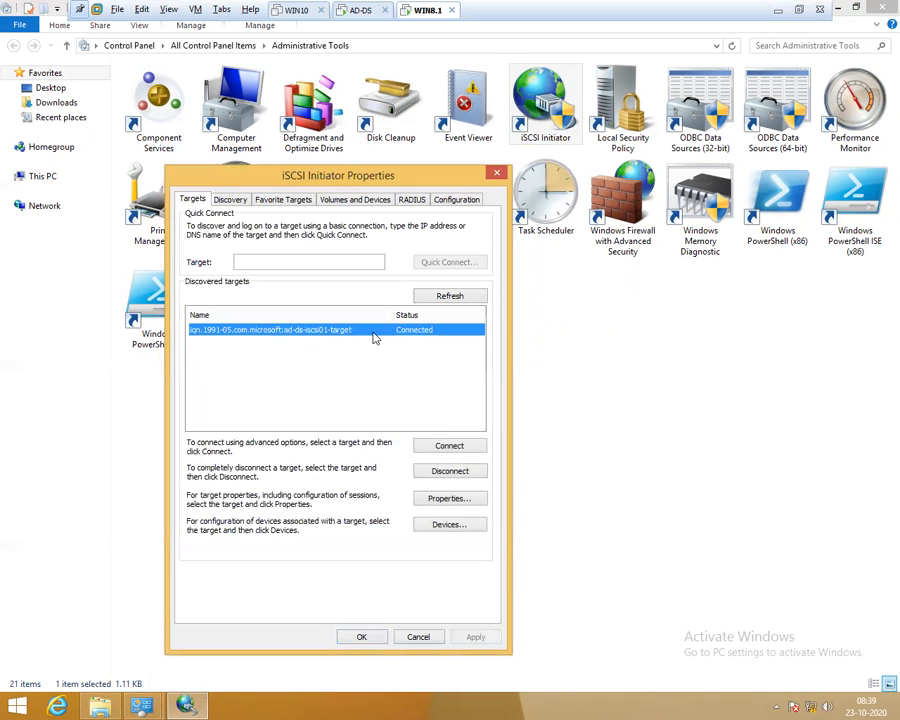
pyautogui.click(376, 638)
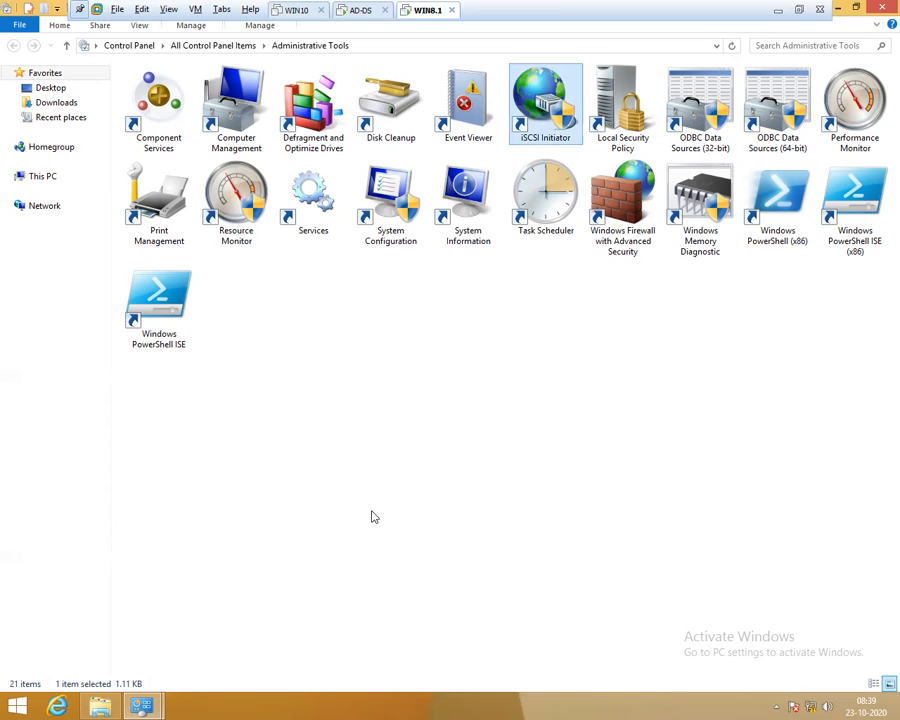
# Launch Disk Management via diskmgmt.msc and initialize Disk 1 with the GPT partition style
pyautogui.click(101, 703)
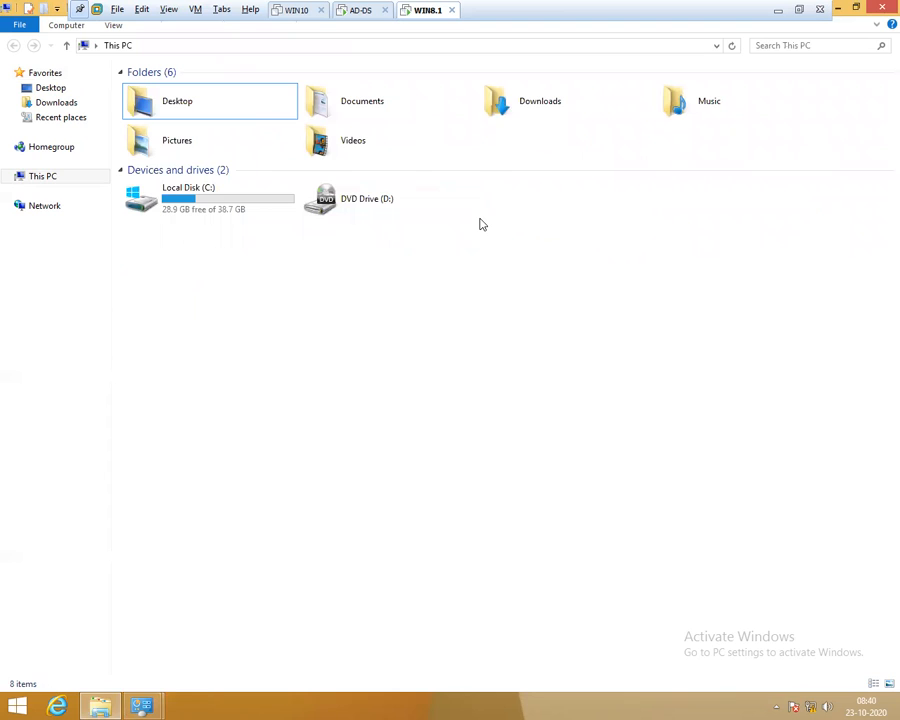
pyautogui.press('super+r')
pyautogui.write('diskmgmt.msc')
pyautogui.press('Return')
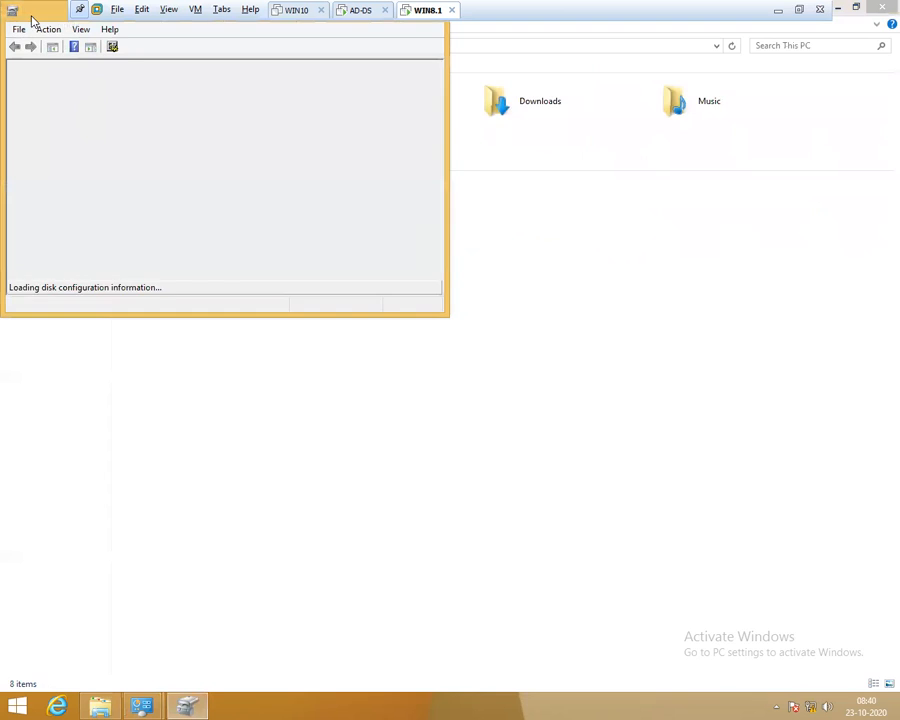
pyautogui.doubleClick(31, 17)
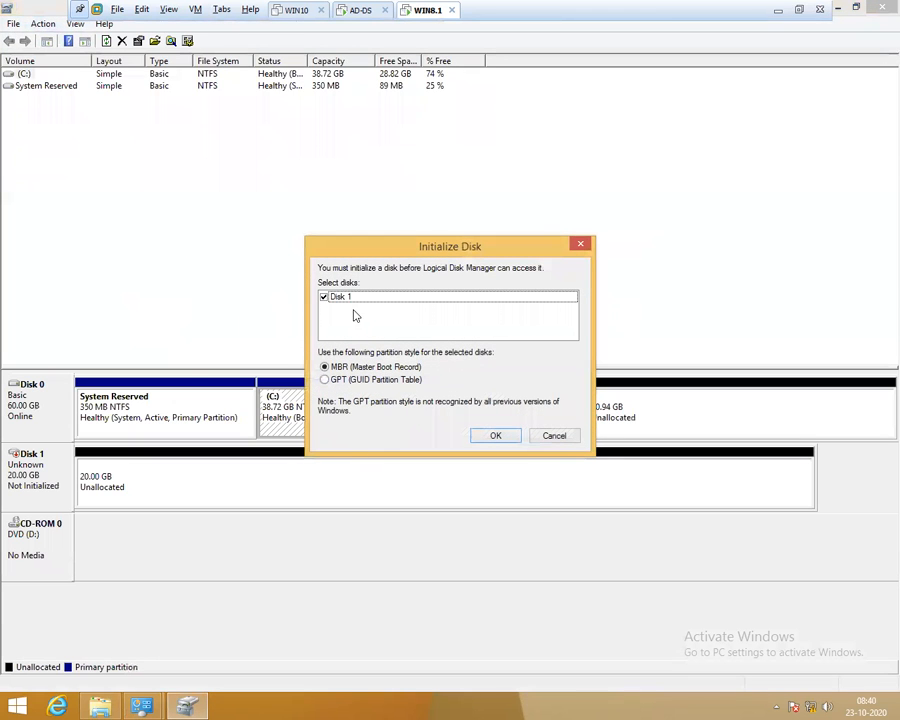
pyautogui.click(347, 300)
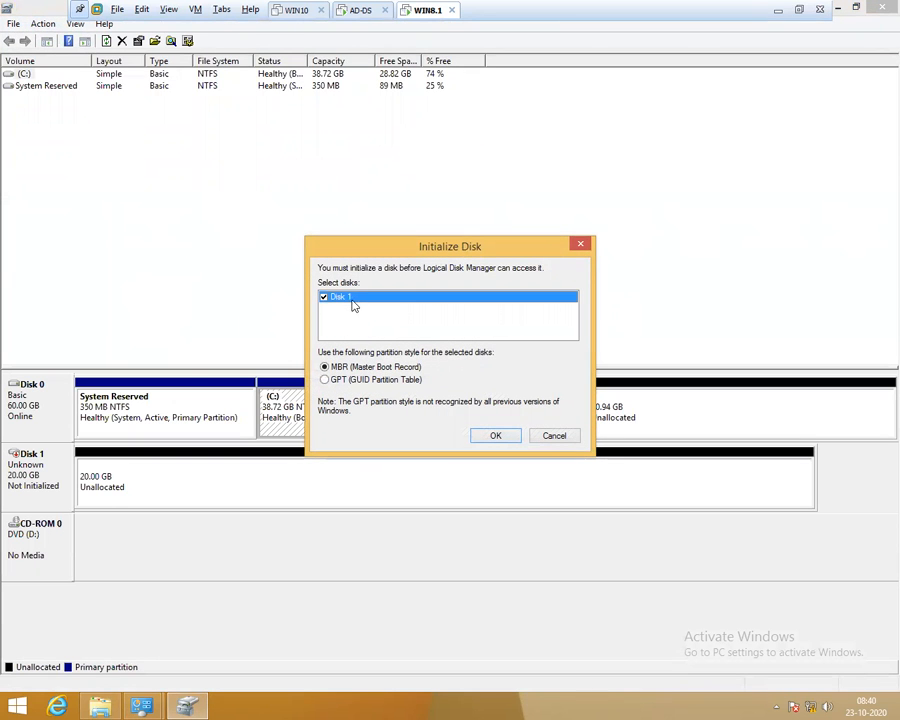
pyautogui.click(353, 381)
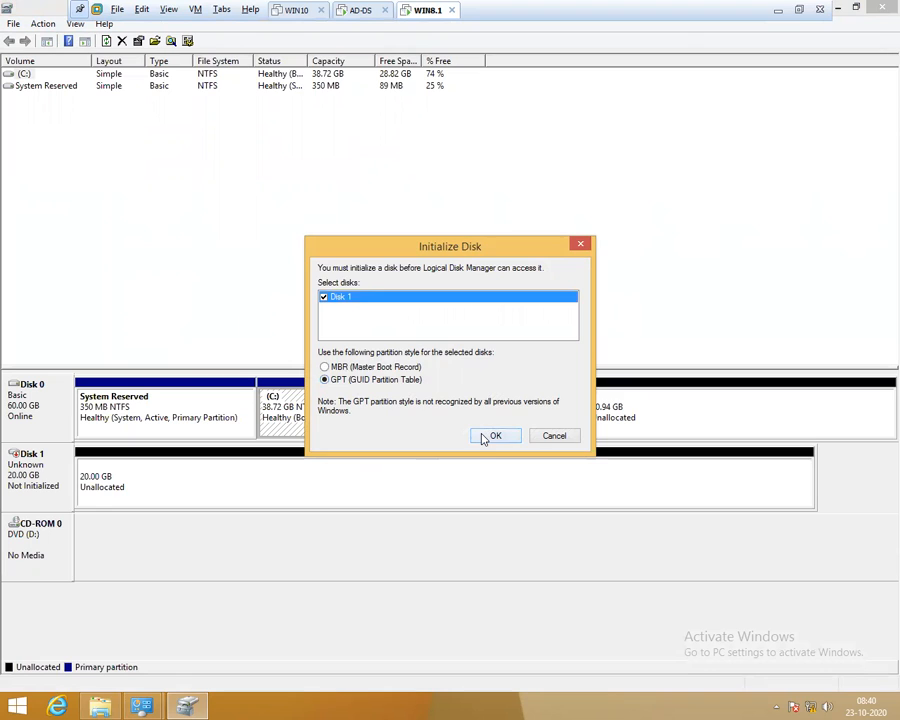
pyautogui.click(484, 439)
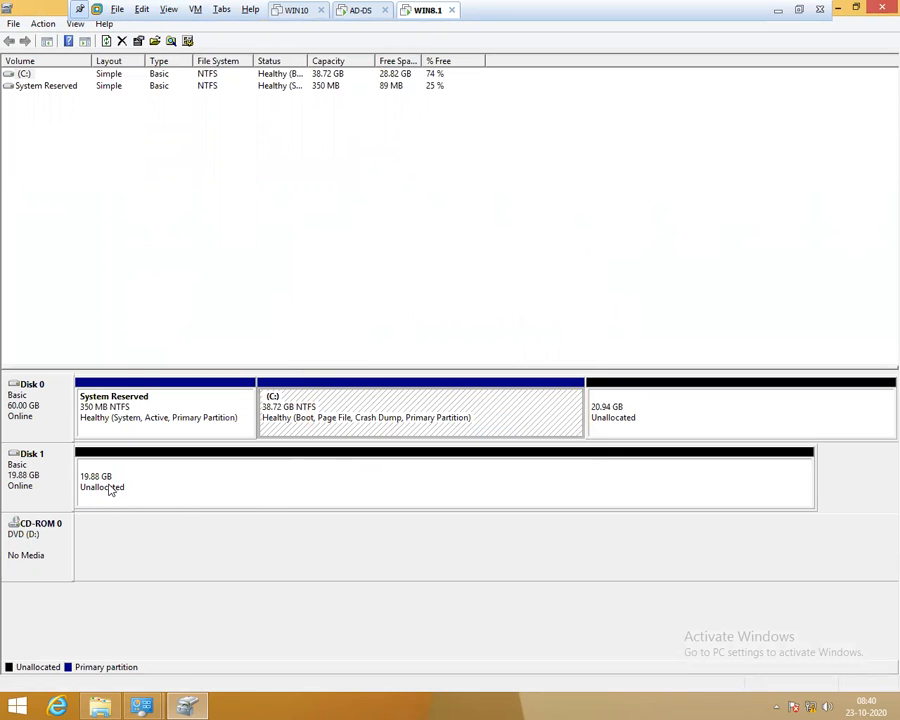
# Extend the C: volume over Disk 0's 20.94 GB of free space to 59.66 GB
pyautogui.rightClick(177, 490)
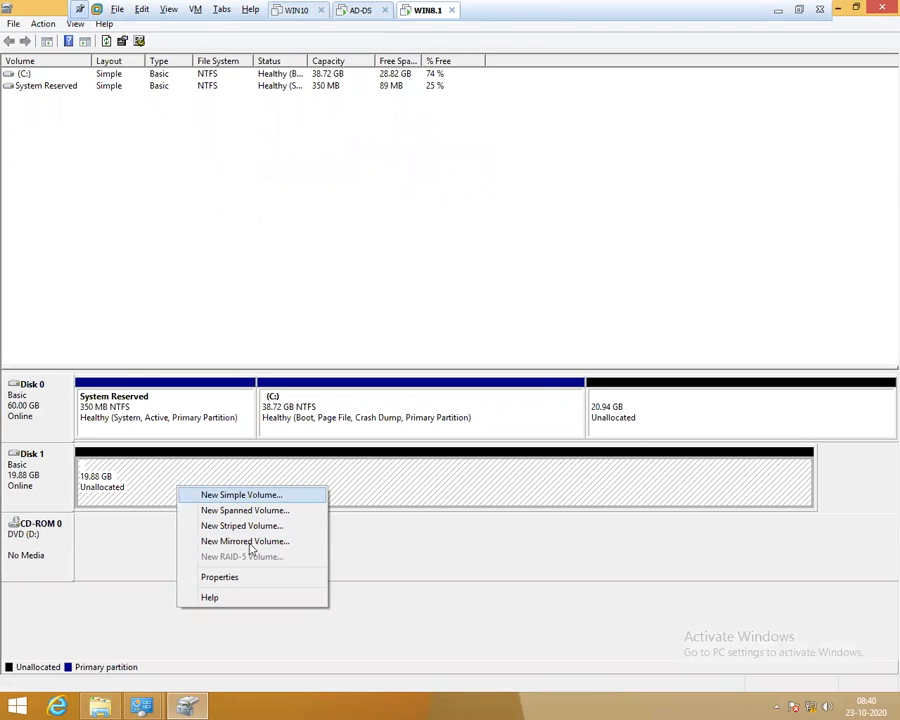
pyautogui.click(612, 405)
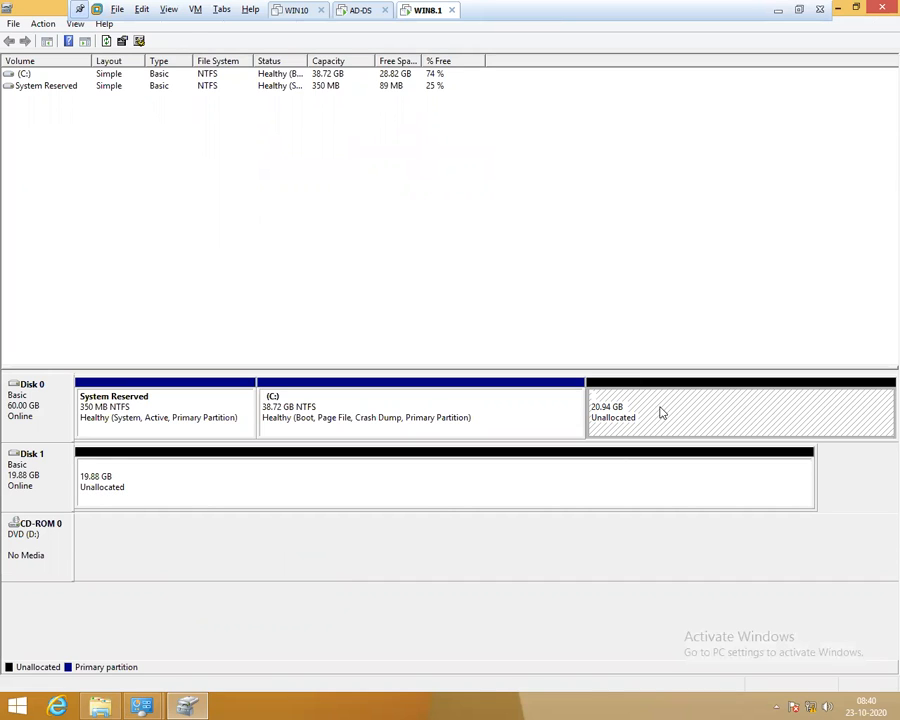
pyautogui.rightClick(340, 497)
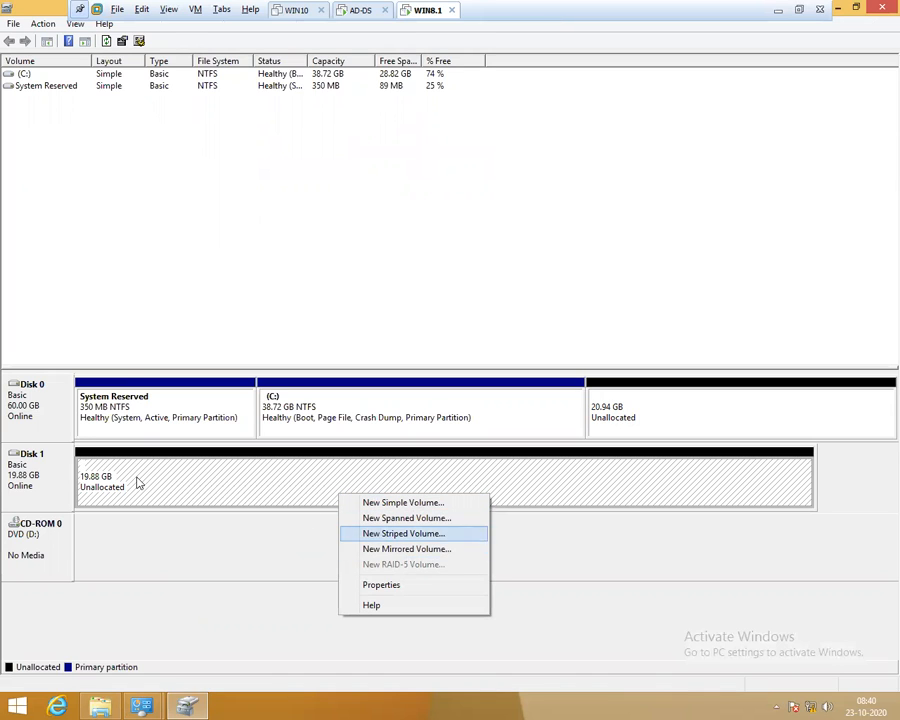
pyautogui.click(490, 397)
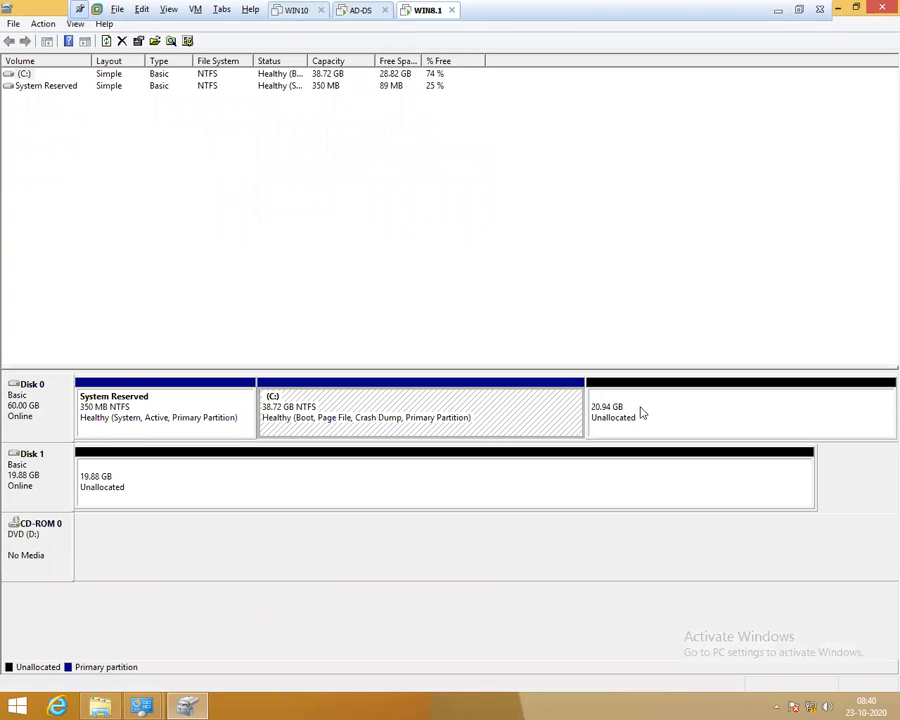
pyautogui.rightClick(531, 403)
pyautogui.click(566, 492)
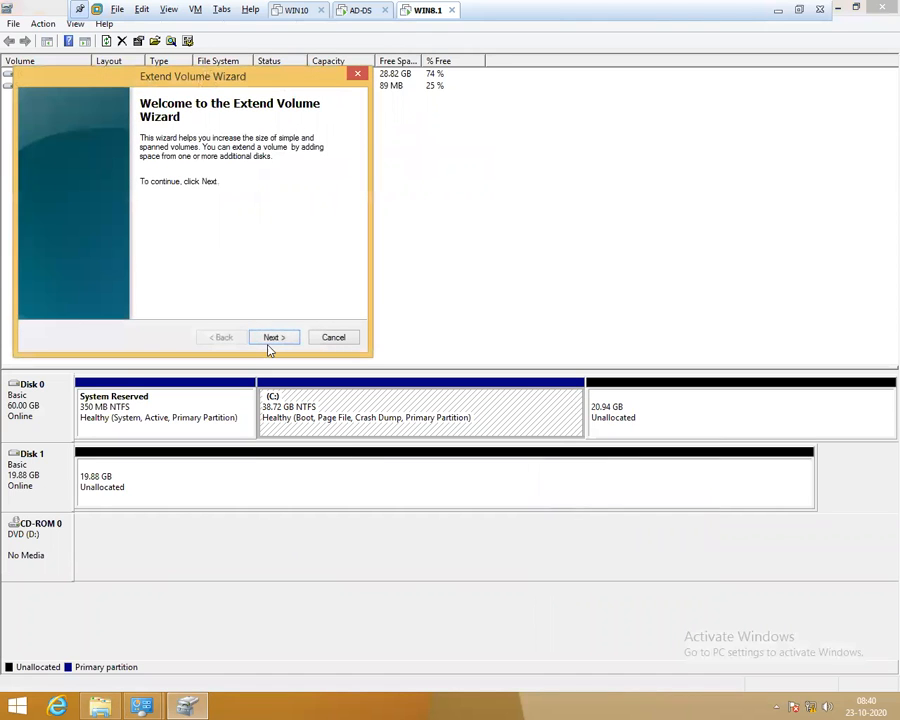
pyautogui.click(273, 337)
pyautogui.click(273, 337)
pyautogui.click(273, 337)
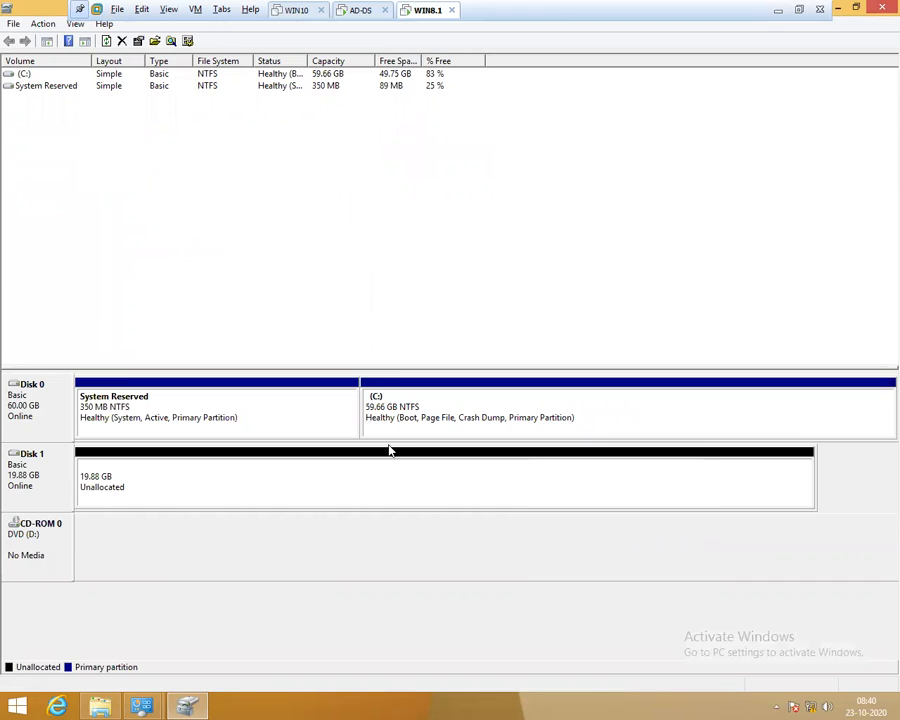
pyautogui.rightClick(281, 482)
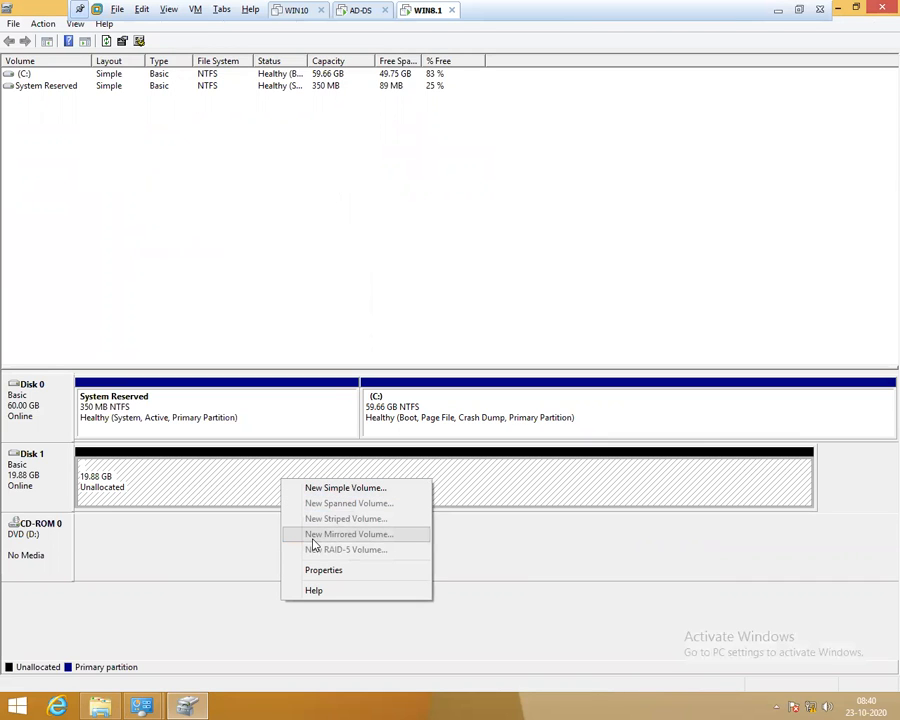
# Start a New Simple Volume on Disk 1, set its size, and keep drive letter E
pyautogui.click(345, 488)
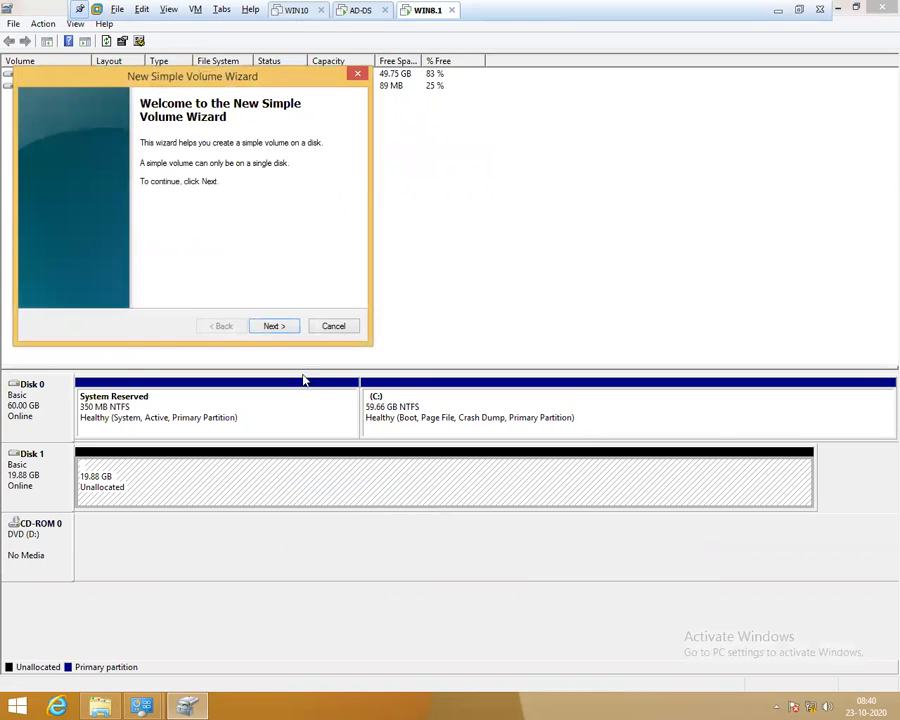
pyautogui.click(286, 327)
pyautogui.click(286, 328)
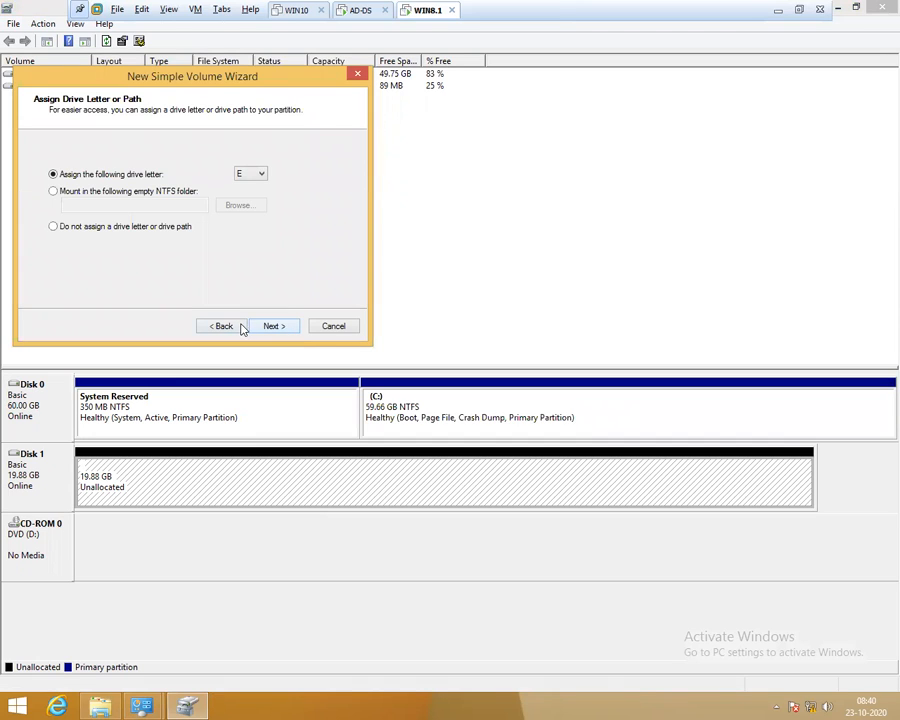
pyautogui.click(238, 326)
pyautogui.write('10000')
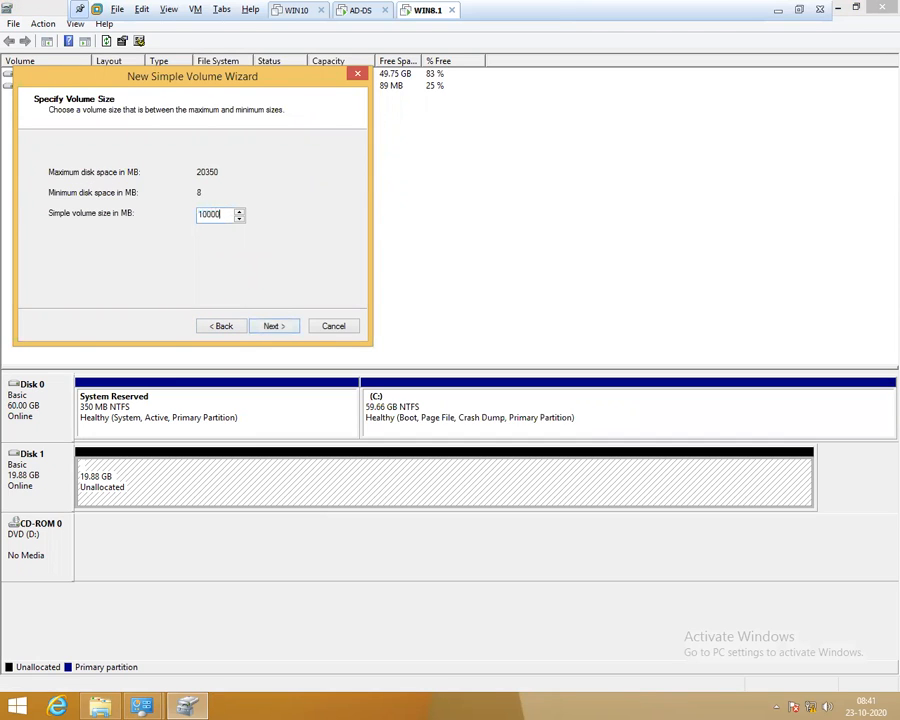
pyautogui.click(285, 325)
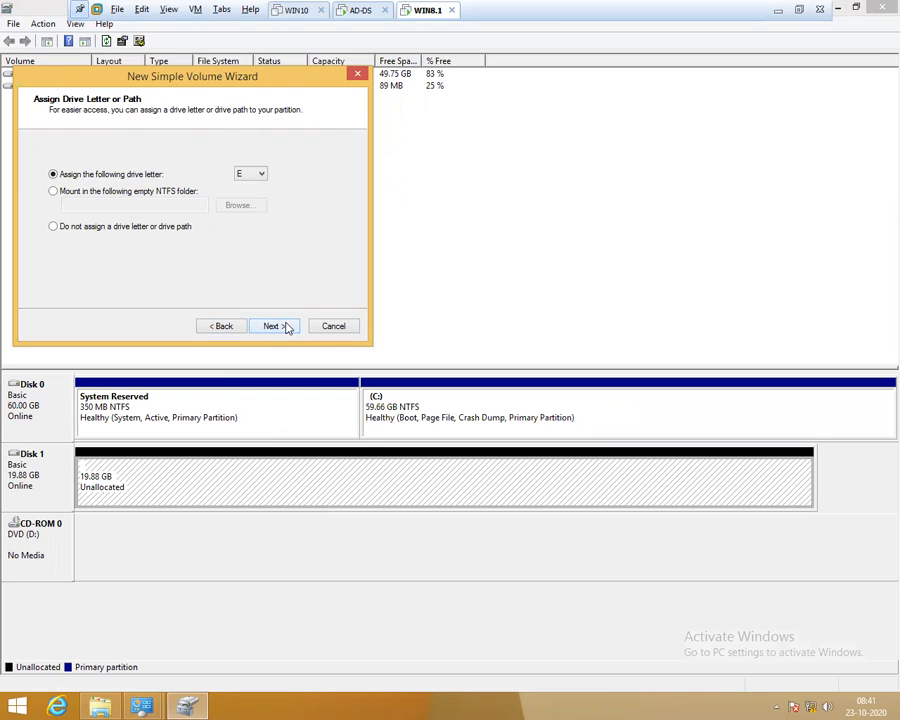
pyautogui.click(285, 326)
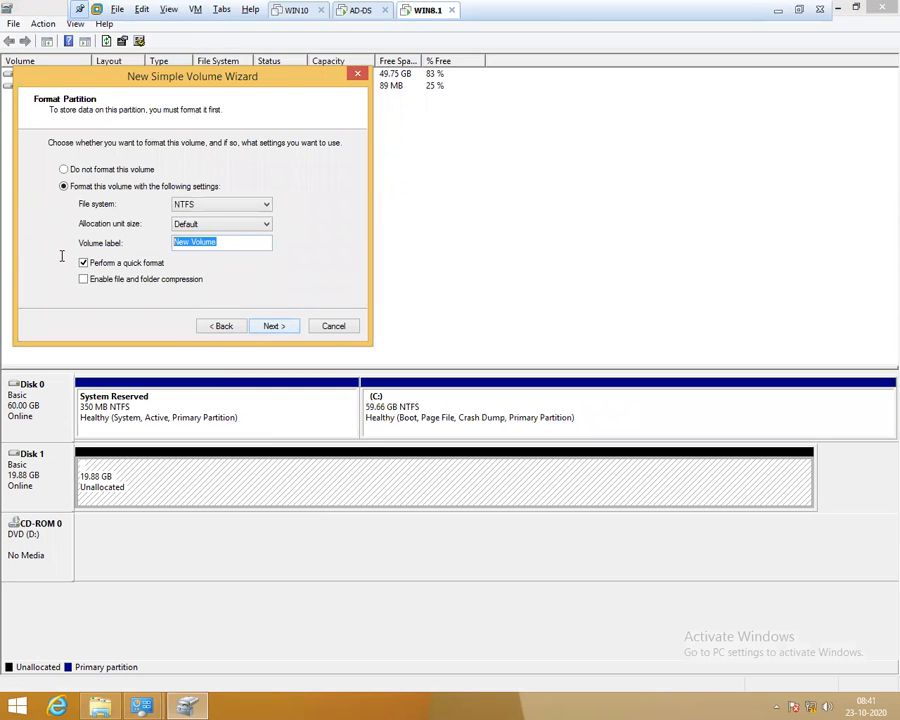
# Format it NTFS with label iSCSI Storage, finish the wizard, and open This PC
pyautogui.write('iSCSI Storage')
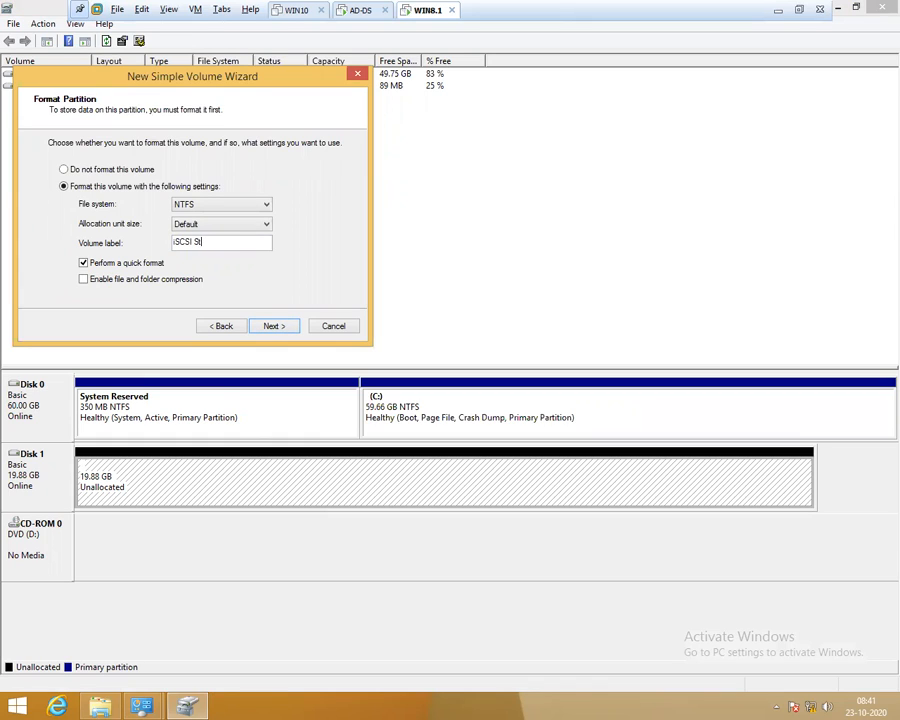
pyautogui.click(276, 325)
pyautogui.click(277, 325)
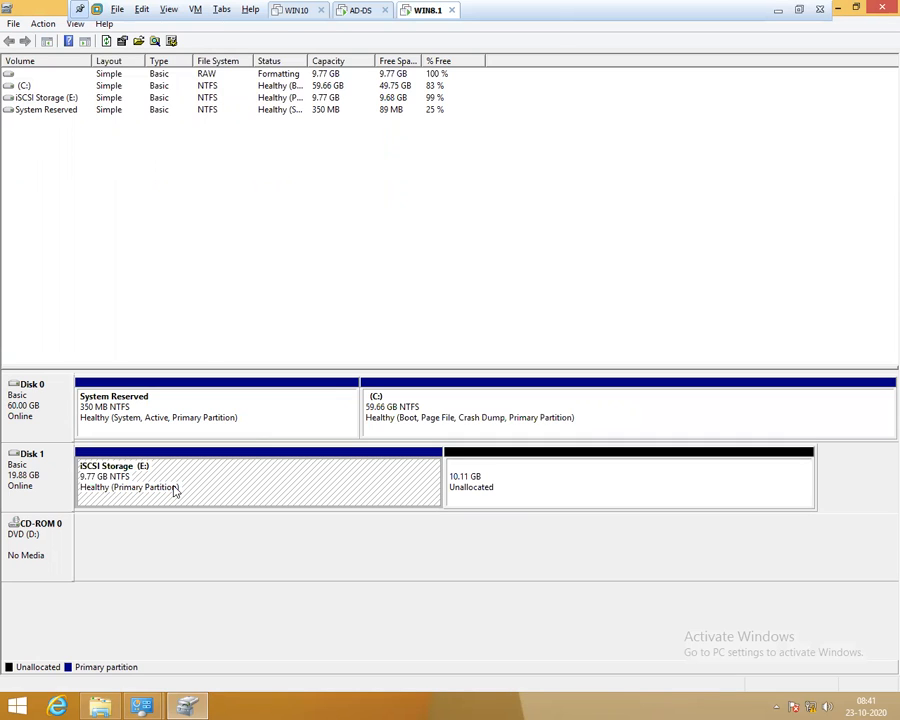
pyautogui.click(100, 707)
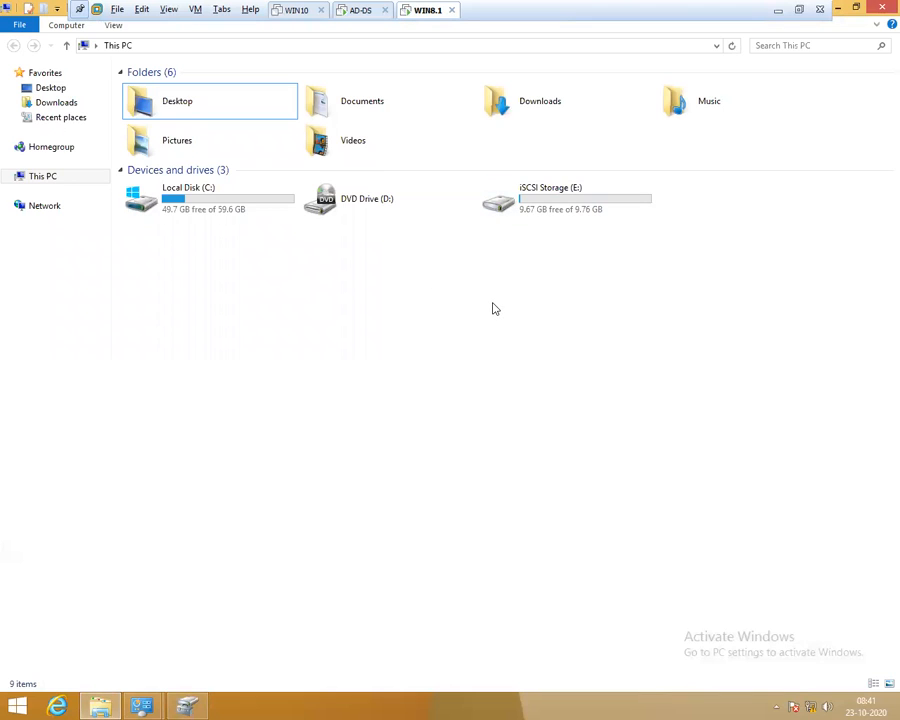
# On drive E:, create a text document named 'Test File', paste copies of it, then return to This PC
pyautogui.doubleClick(518, 207)
pyautogui.rightClick(367, 246)
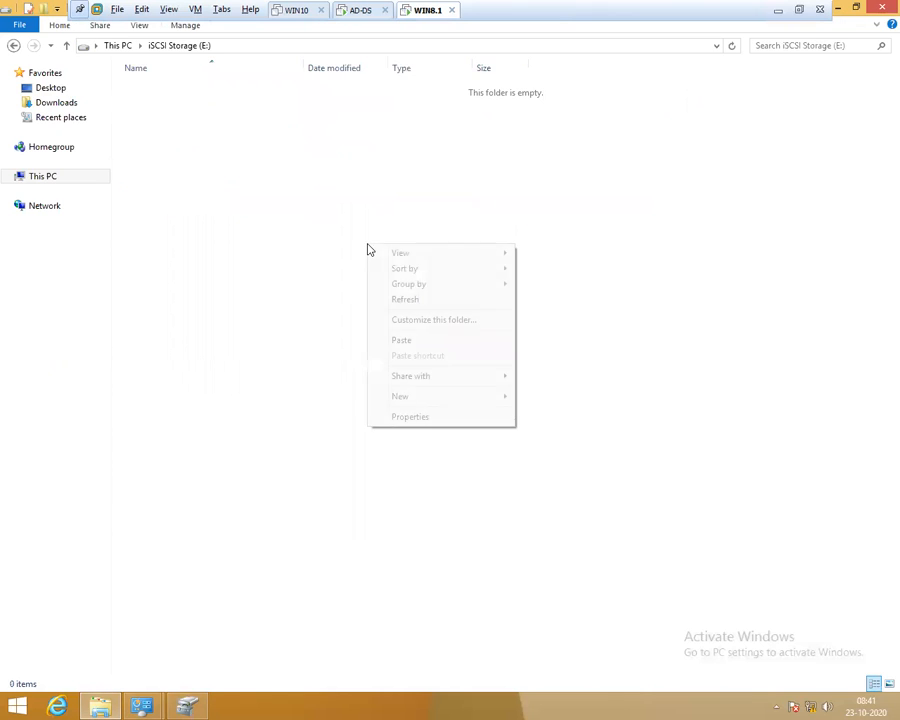
pyautogui.moveTo(424, 400)
pyautogui.click(571, 494)
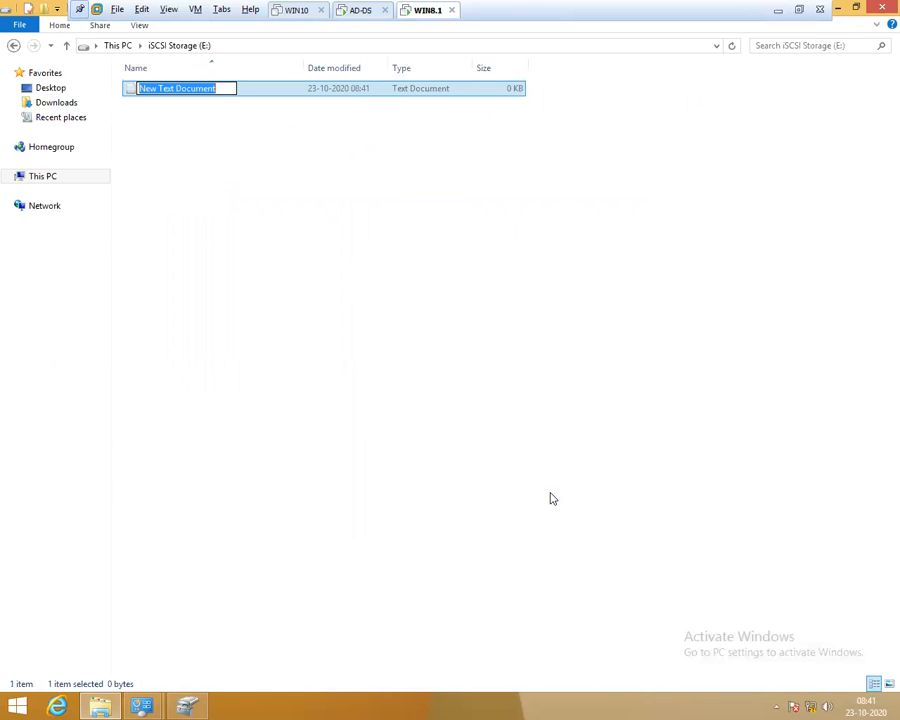
pyautogui.write('Test File')
pyautogui.press('Return')
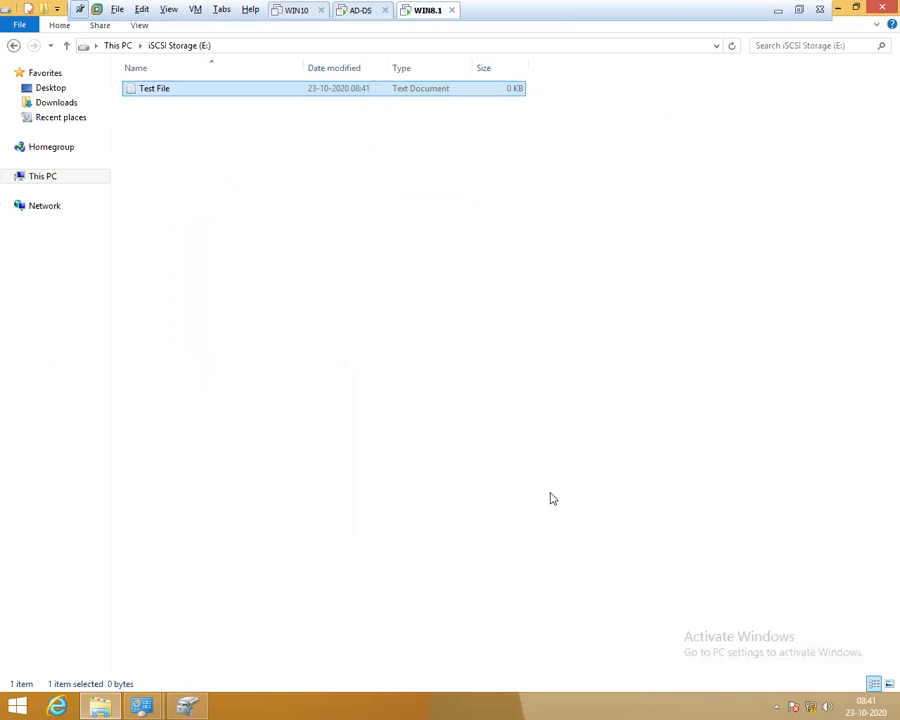
pyautogui.hotkey('ctrl', 'c')
pyautogui.hotkey('ctrl', 'v')
pyautogui.hotkey('ctrl', 'v')
pyautogui.hotkey('ctrl', 'v')
pyautogui.hotkey('ctrl', 'v')
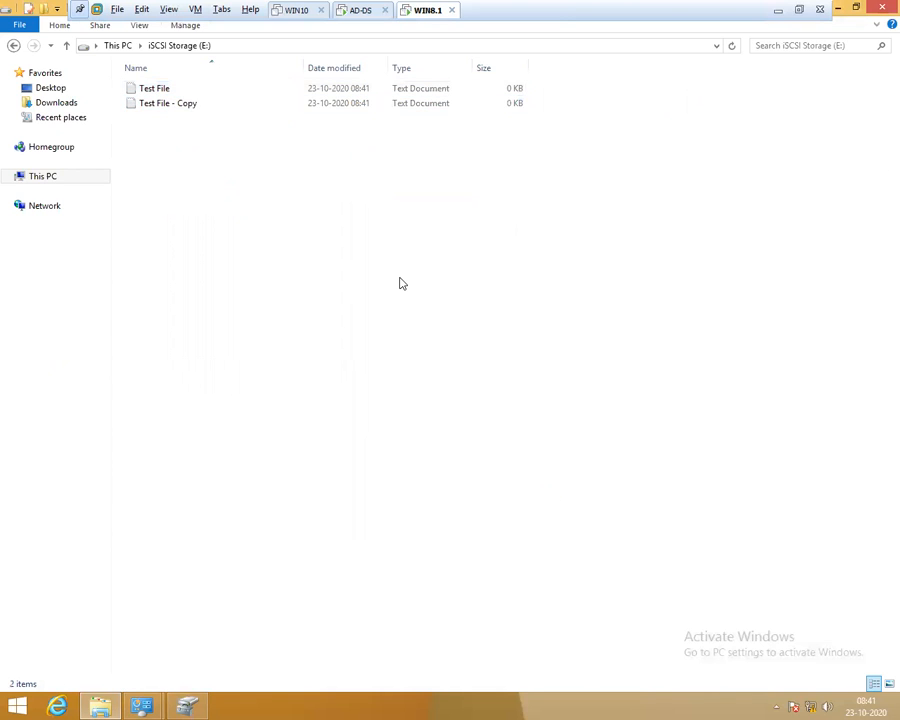
pyautogui.hotkey('ctrl', 'v')
pyautogui.hotkey('ctrl', 'v')
pyautogui.hotkey('ctrl', 'v')
pyautogui.hotkey('ctrl', 'v')
pyautogui.hotkey('ctrl', 'v')
pyautogui.hotkey('ctrl', 'v')
pyautogui.hotkey('ctrl', 'v')
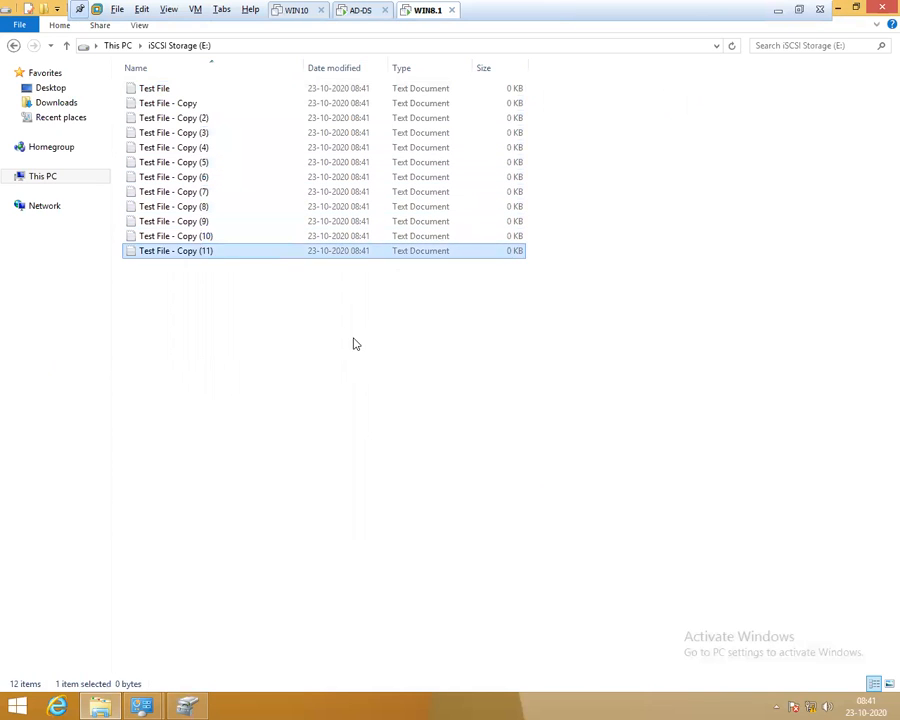
pyautogui.click(352, 341)
pyautogui.click(116, 46)
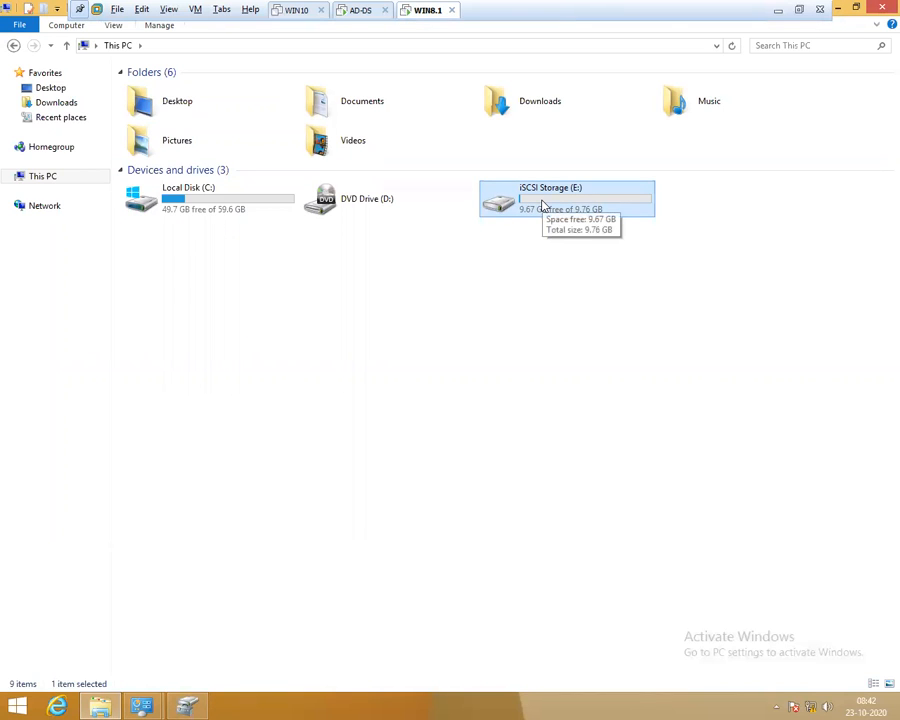
# On AD-DS, refresh the Server Manager iSCSI page to confirm Connected, then return to WIN8.1
pyautogui.click(364, 14)
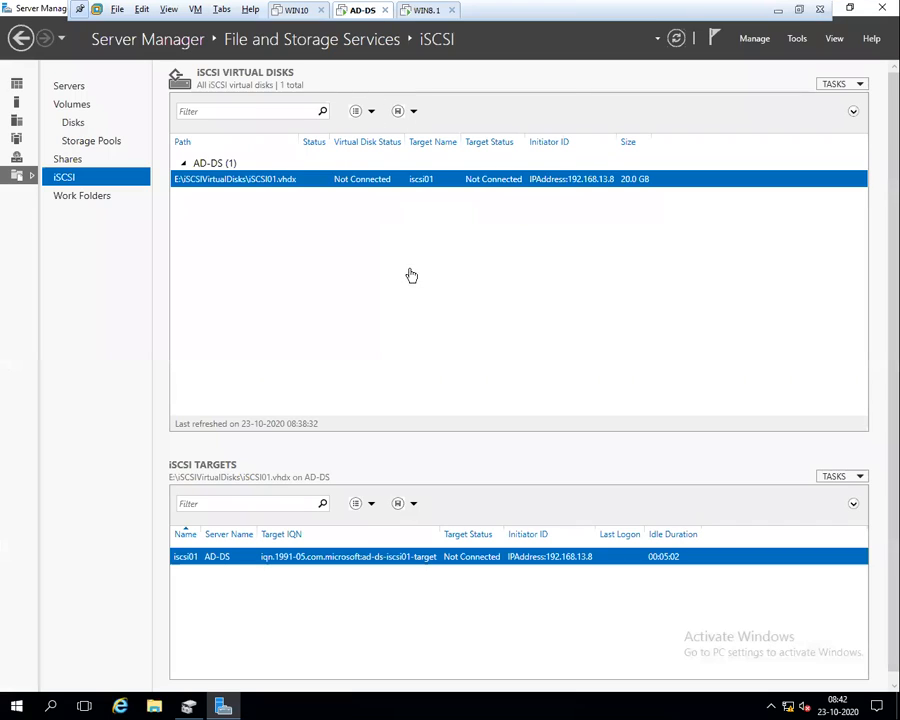
pyautogui.click(676, 39)
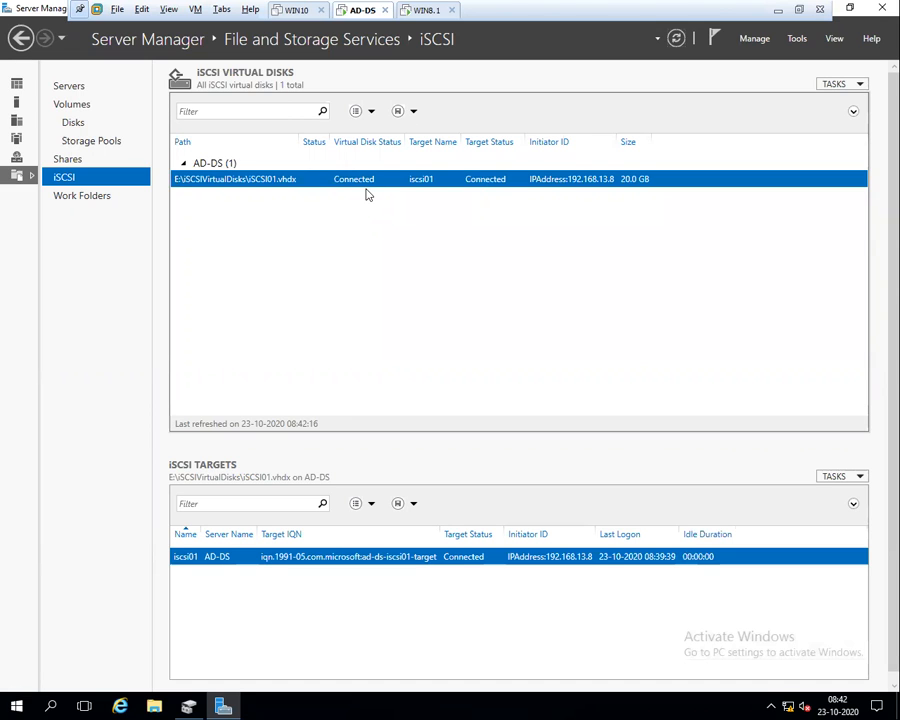
pyautogui.click(420, 12)
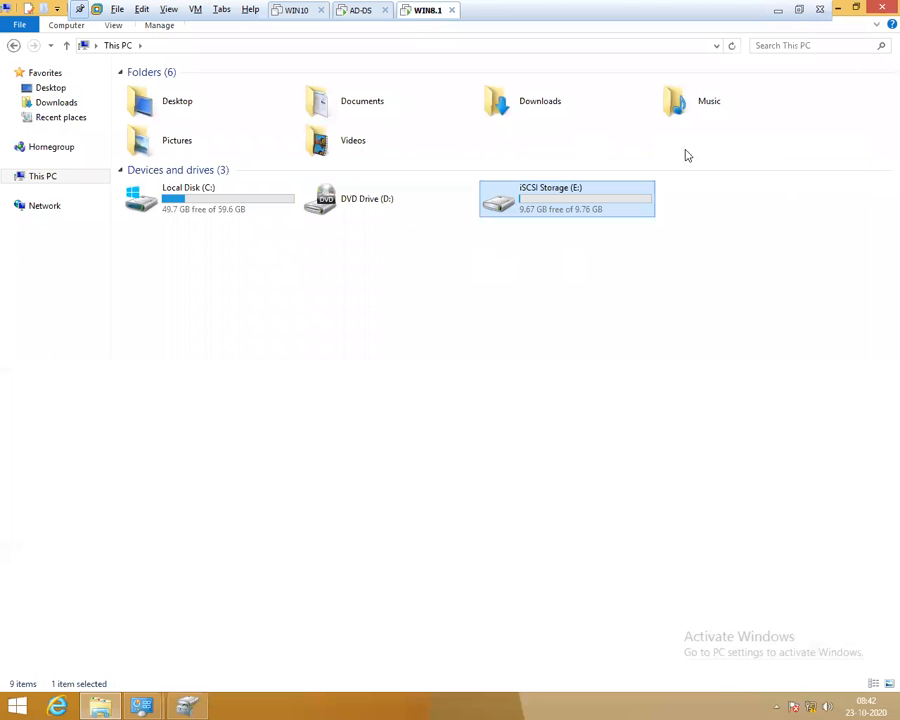
# From Administrative Tools, open the iSCSI Initiator to review its connected target, then cancel
pyautogui.click(836, 16)
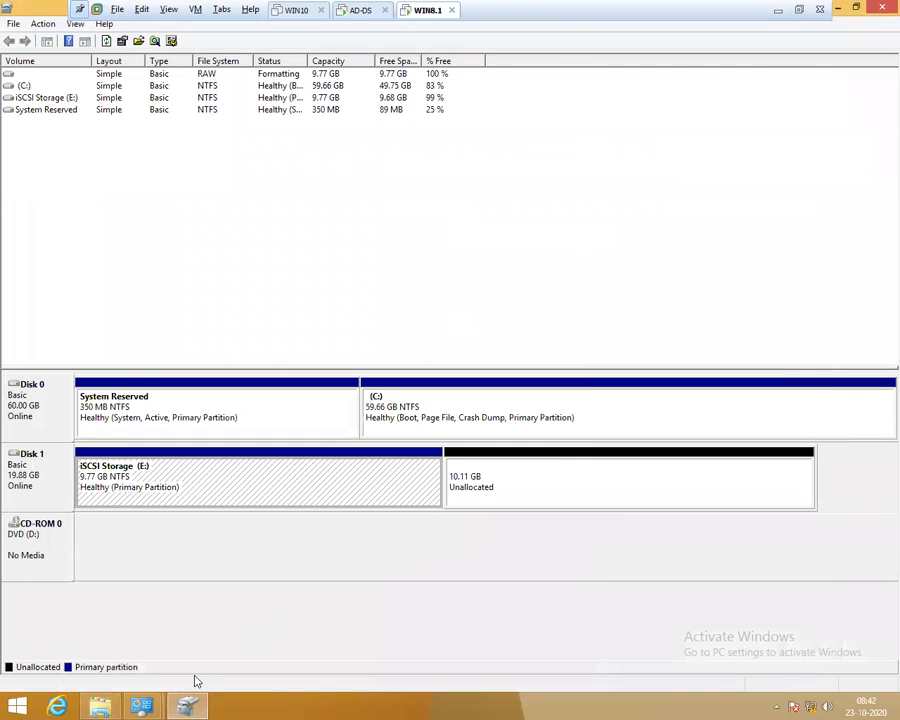
pyautogui.moveTo(141, 705)
pyautogui.click(252, 646)
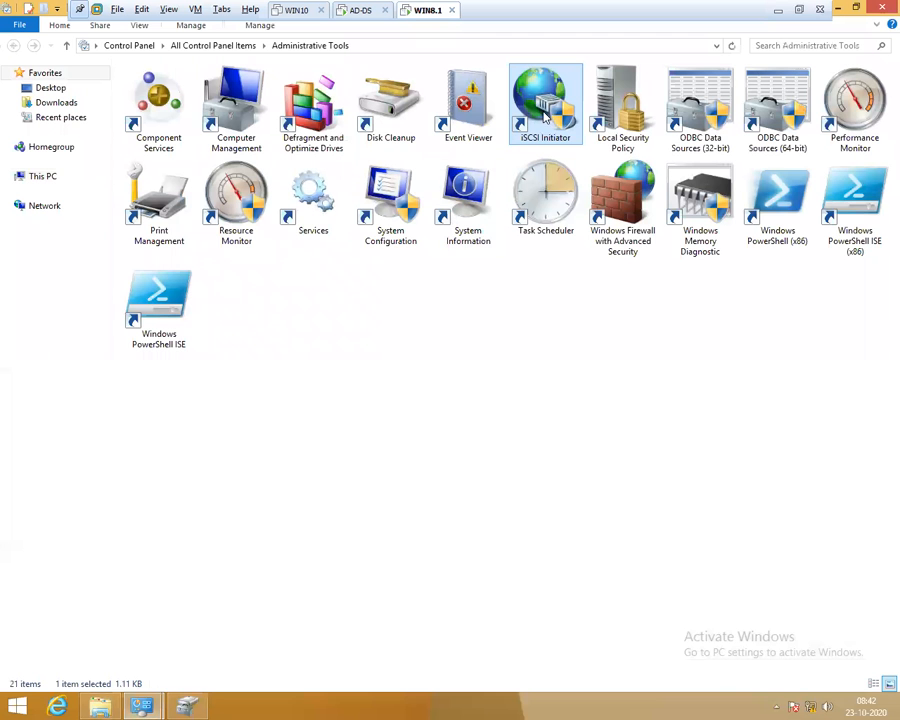
pyautogui.doubleClick(545, 117)
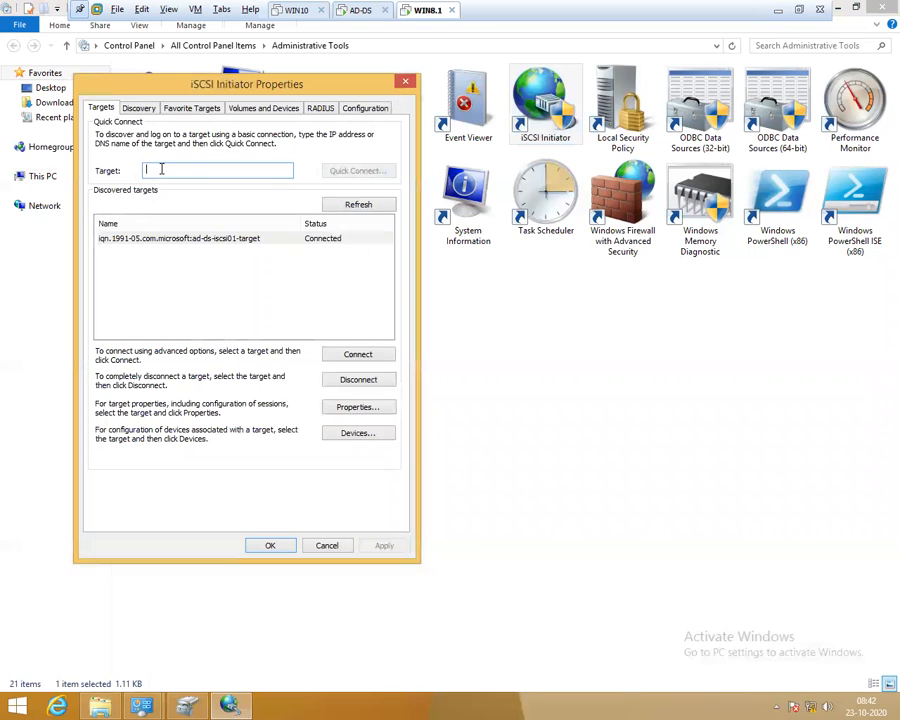
pyautogui.click(324, 548)
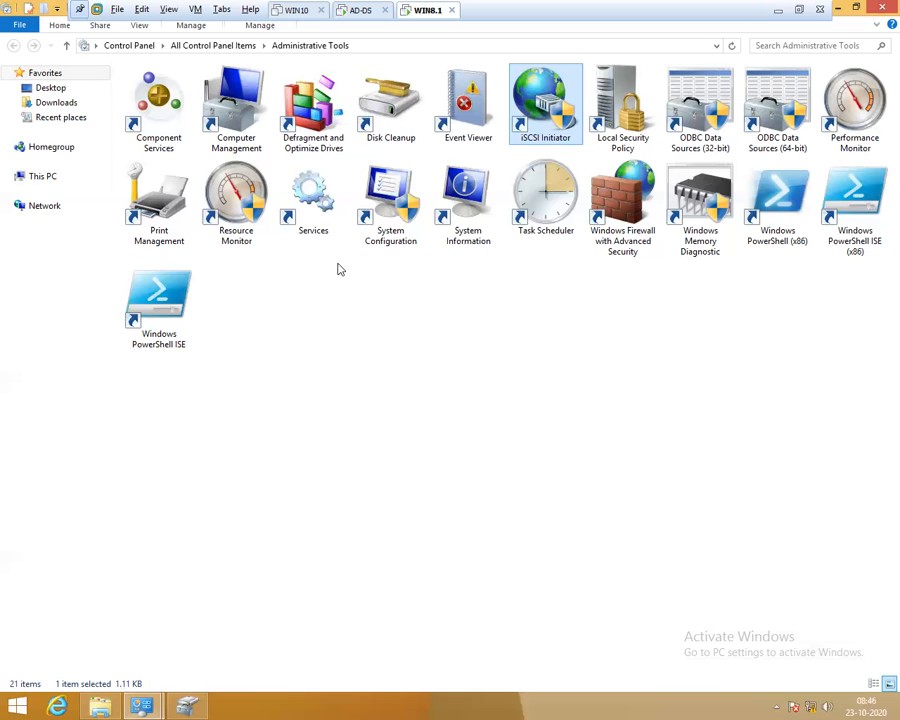
# On WIN8.1, run netstat -n in a command prompt to list active connections
pyautogui.click(450, 555)
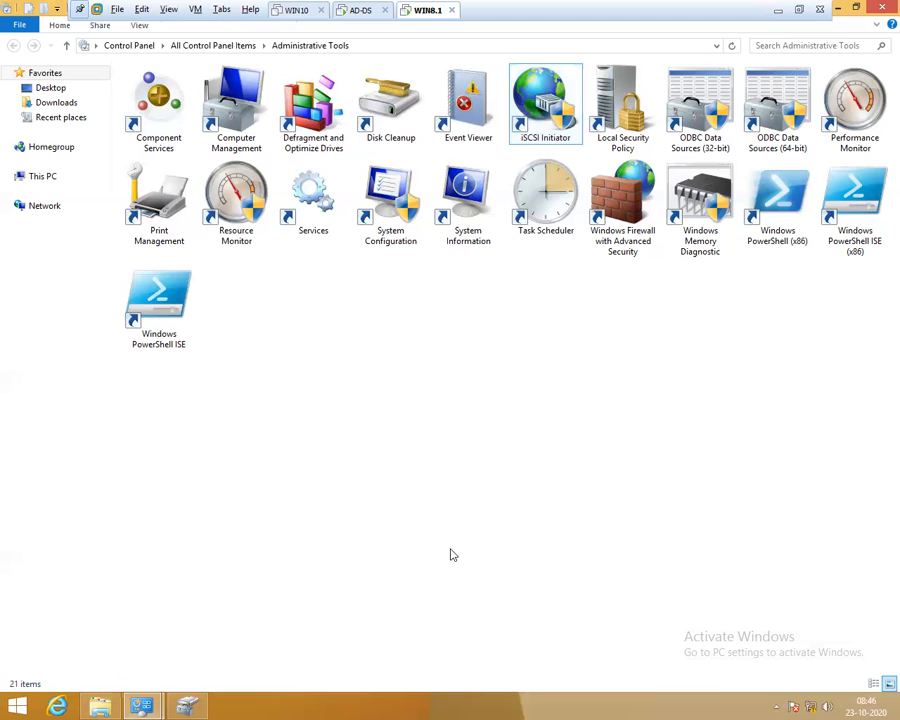
pyautogui.press('super+r')
pyautogui.write('cmd')
pyautogui.press('Return')
pyautogui.write('netstat -n')
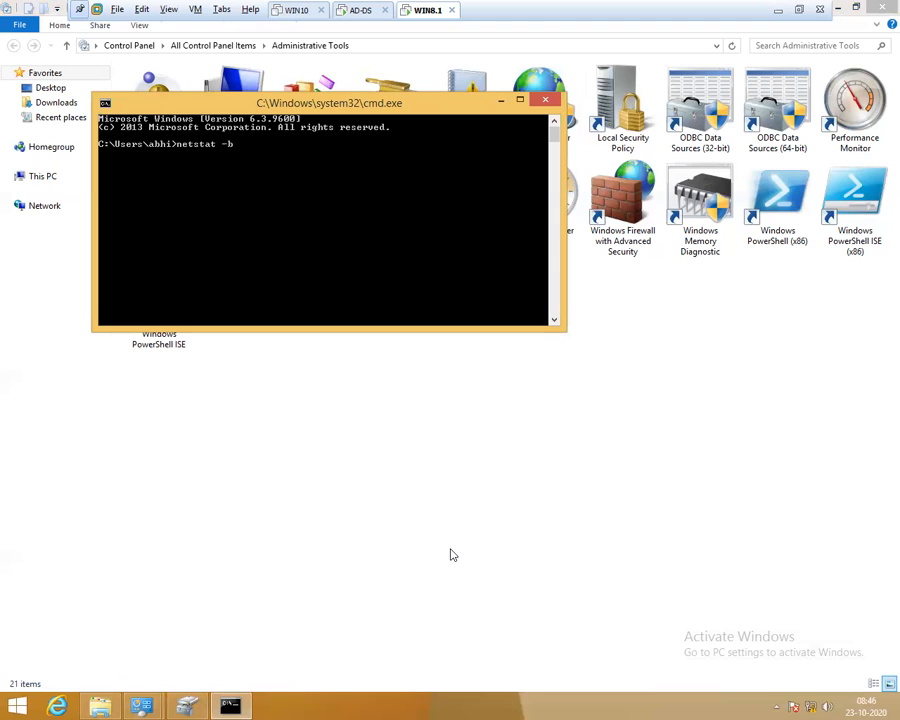
pyautogui.press('Return')
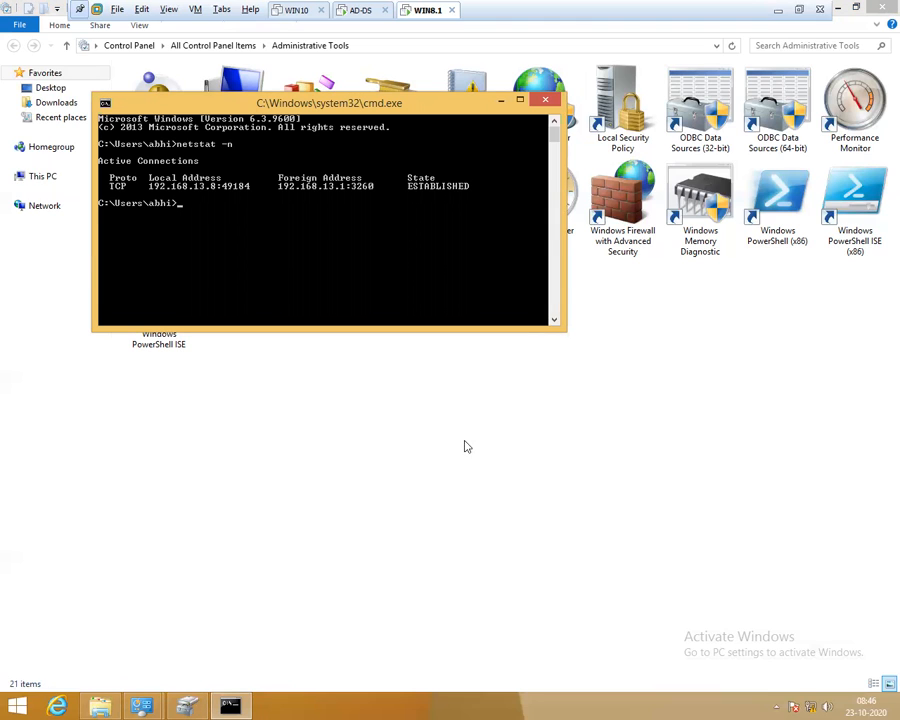
# Change the console font to Lucida Console size 18, then start marking console text
pyautogui.doubleClick(190, 102)
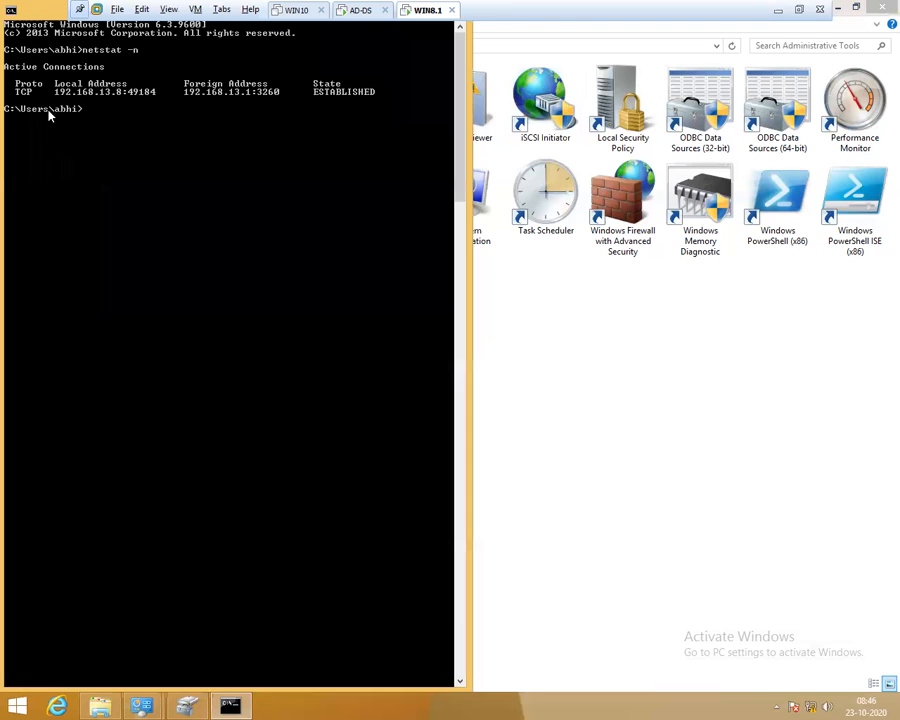
pyautogui.doubleClick(30, 18)
pyautogui.click(105, 103)
pyautogui.click(140, 250)
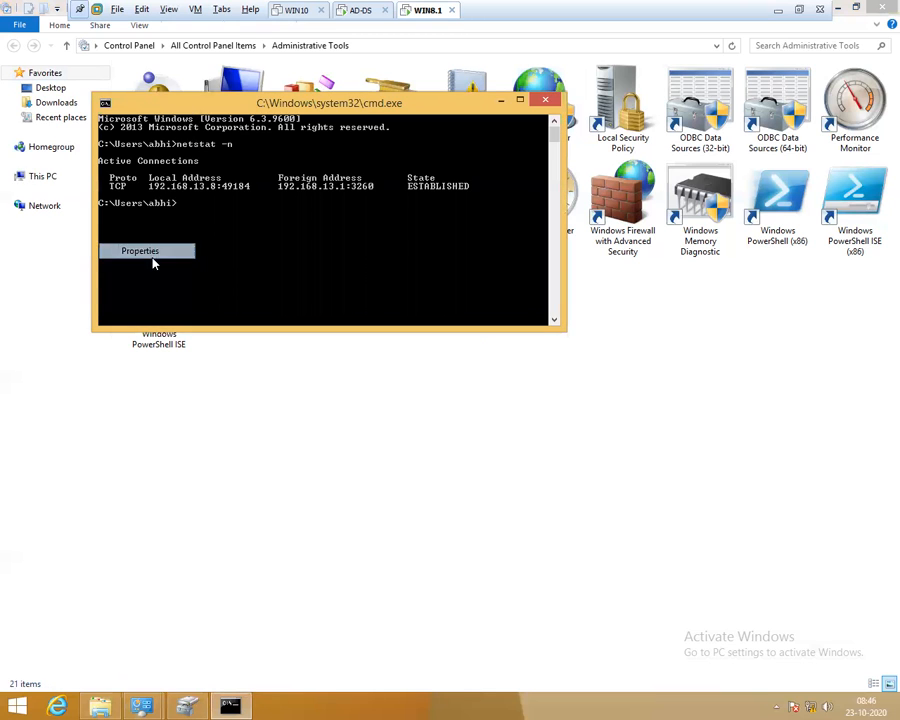
pyautogui.click(165, 137)
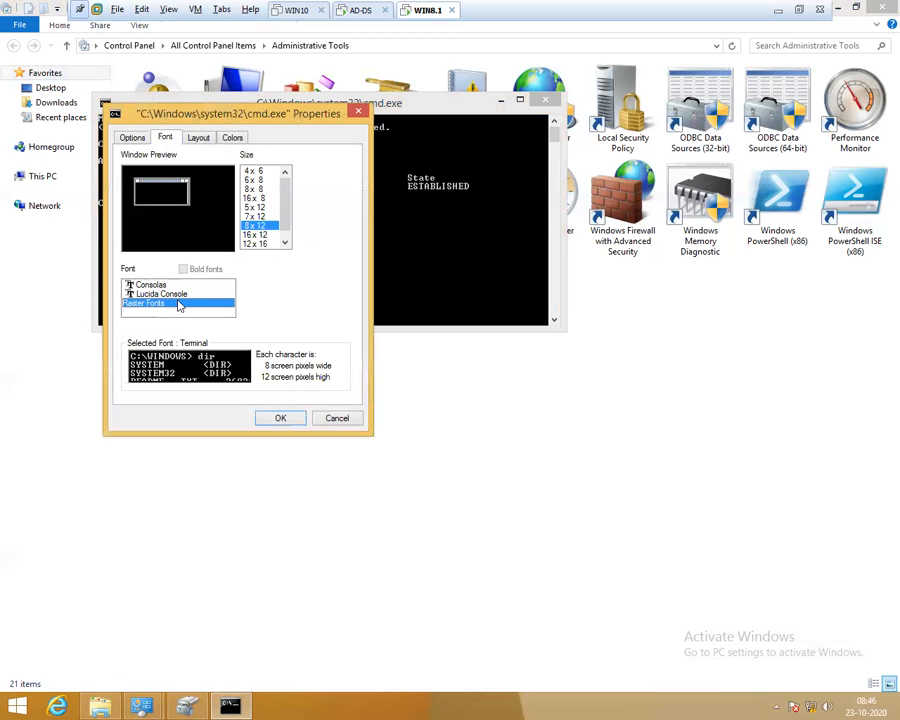
pyautogui.click(165, 294)
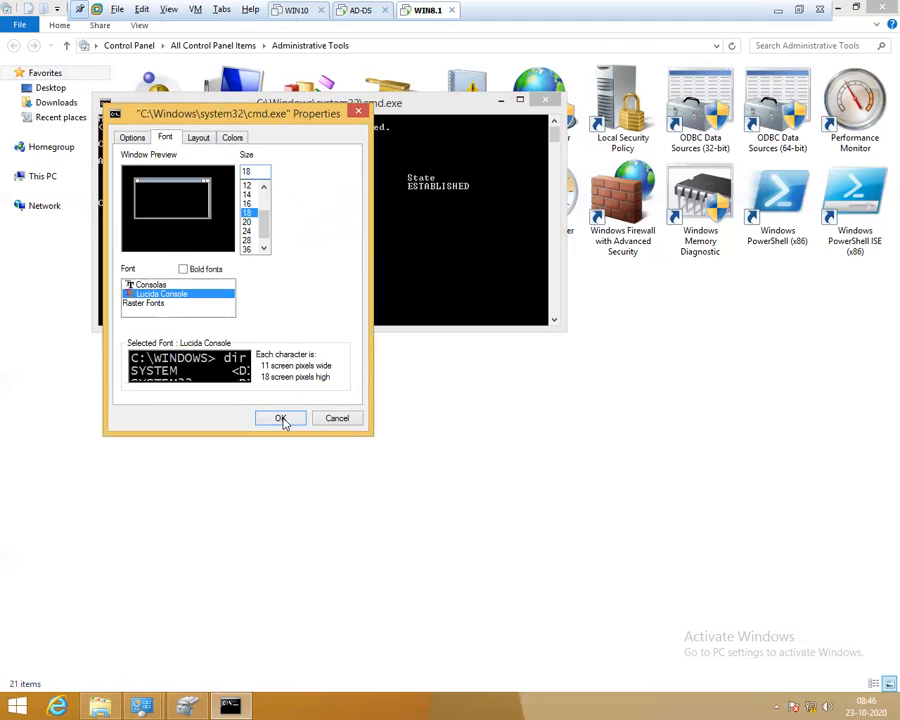
pyautogui.click(280, 418)
pyautogui.rightClick(228, 223)
pyautogui.click(252, 228)
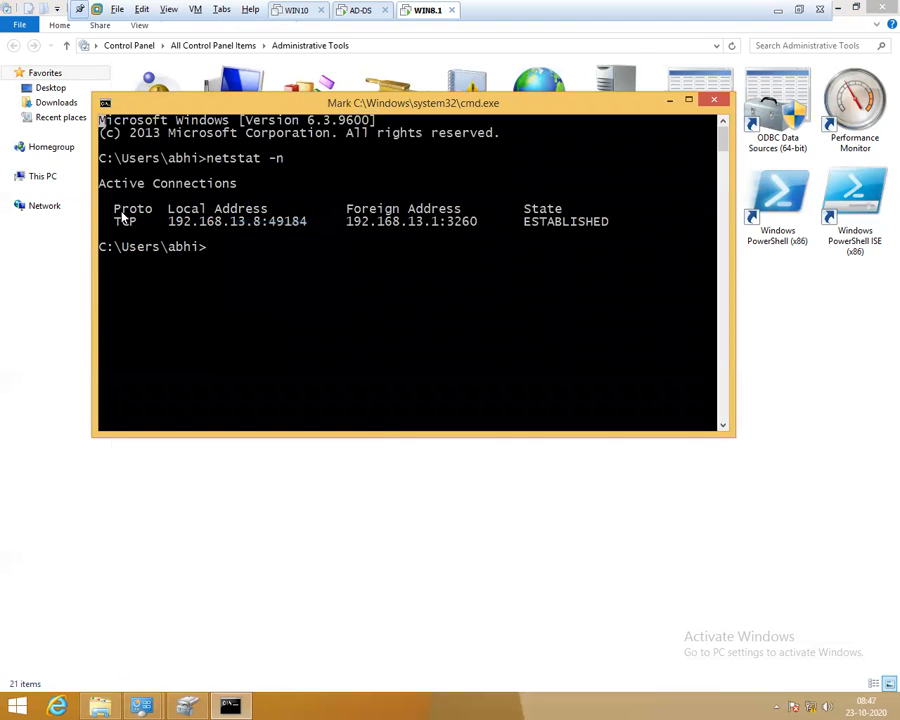
pyautogui.click(210, 160)
pyautogui.moveTo(211, 163); pyautogui.dragTo(257, 165)
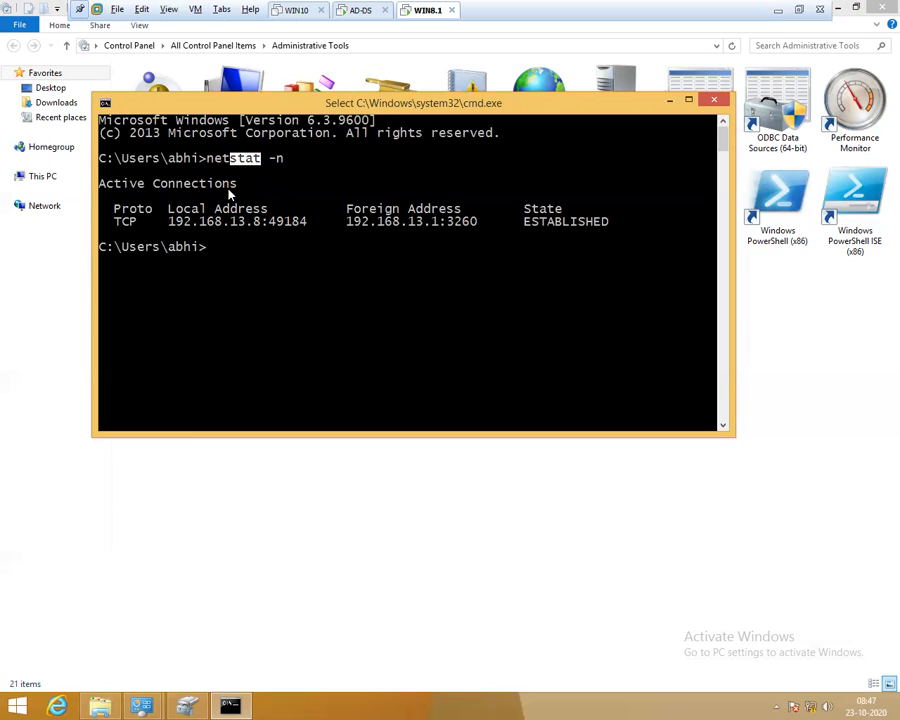
pyautogui.moveTo(269, 159); pyautogui.dragTo(291, 160)
pyautogui.moveTo(110, 209); pyautogui.dragTo(260, 228)
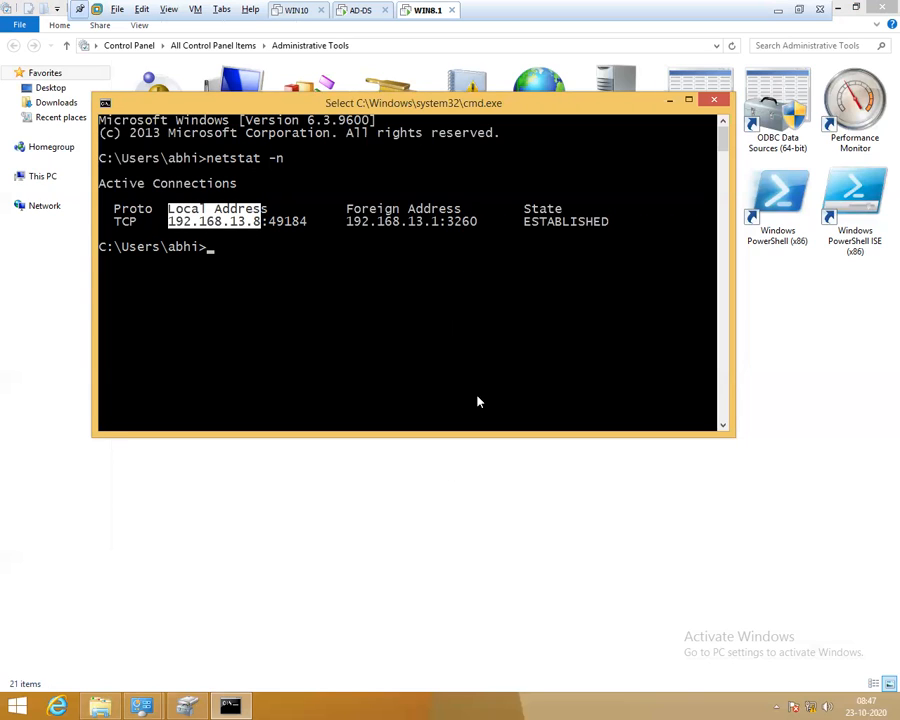
pyautogui.moveTo(272, 225); pyautogui.dragTo(298, 230)
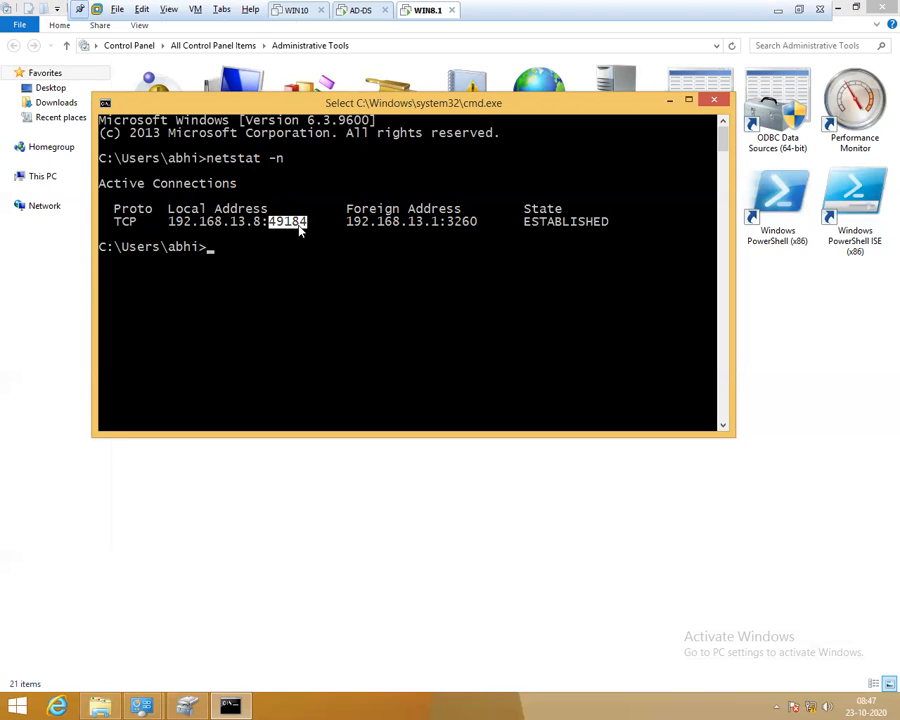
pyautogui.moveTo(347, 210); pyautogui.dragTo(460, 210)
pyautogui.moveTo(347, 224); pyautogui.dragTo(470, 232)
pyautogui.click(429, 229)
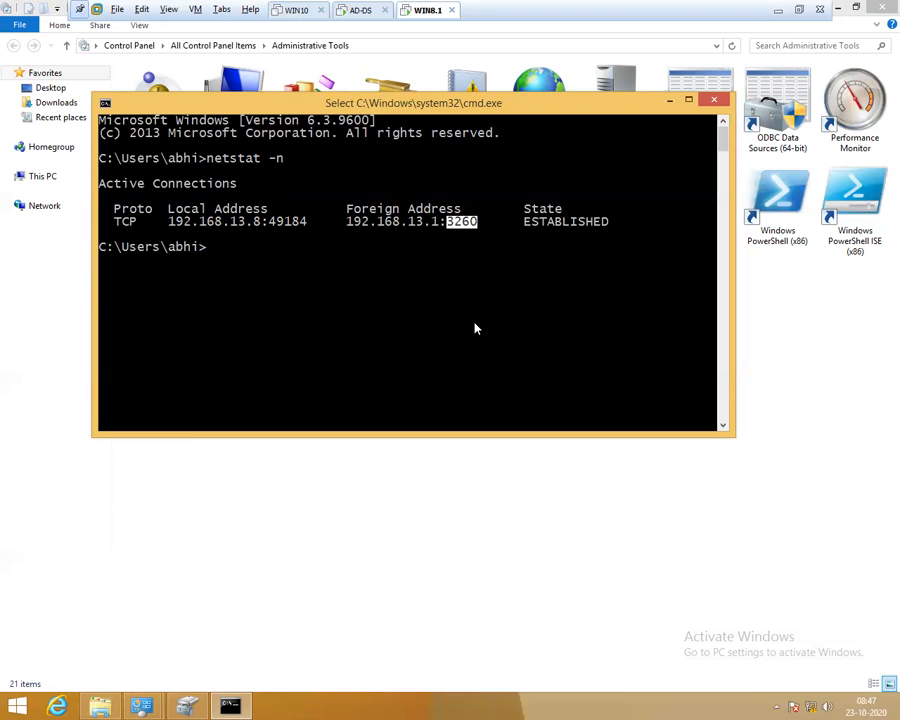
pyautogui.moveTo(524, 195); pyautogui.dragTo(618, 243)
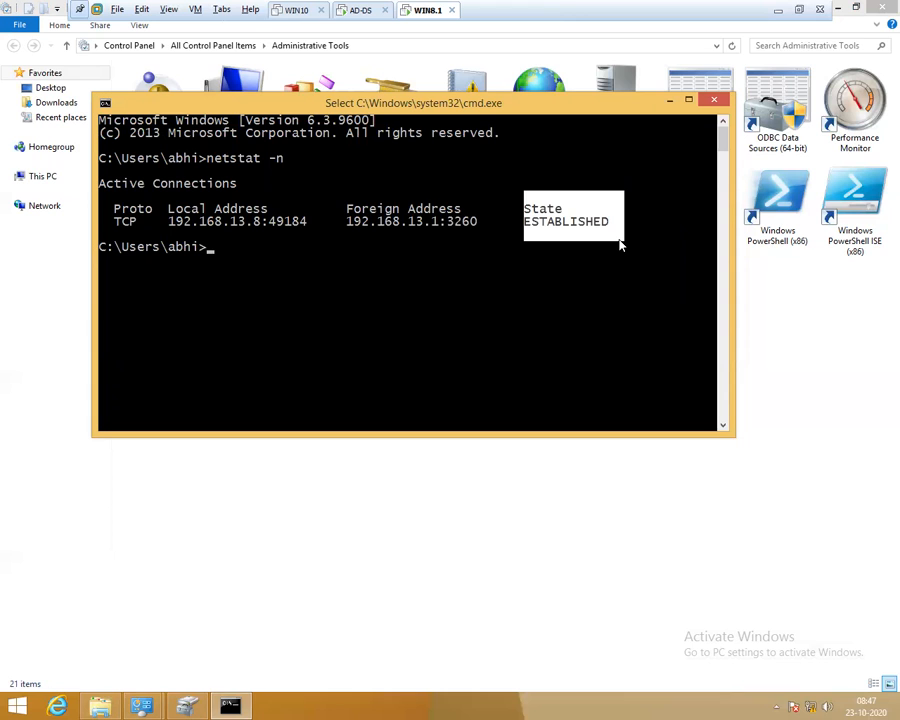
pyautogui.click(360, 12)
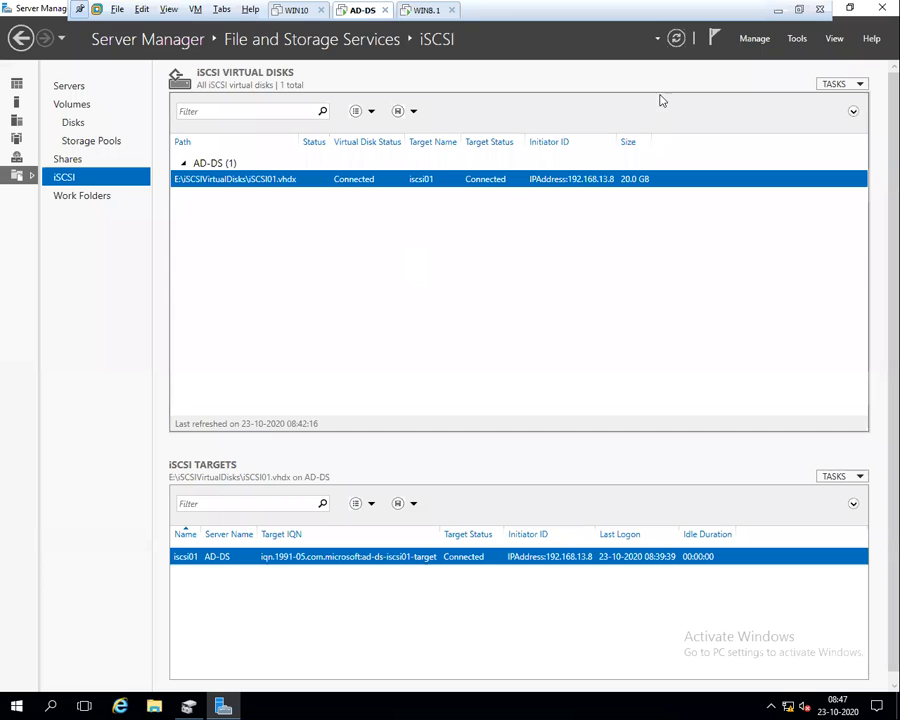
# On AD-DS, try mounting iSCSI01 from E:\iSCSIVirtualDisks, dismiss the in-use error, and minimise VMware
pyautogui.click(154, 706)
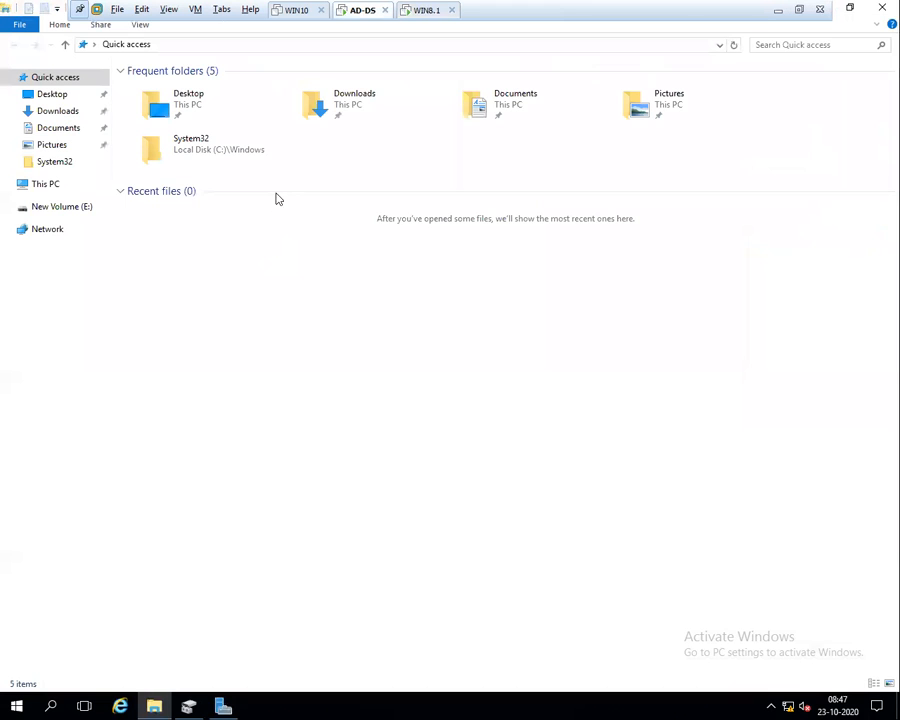
pyautogui.click(46, 185)
pyautogui.doubleClick(518, 200)
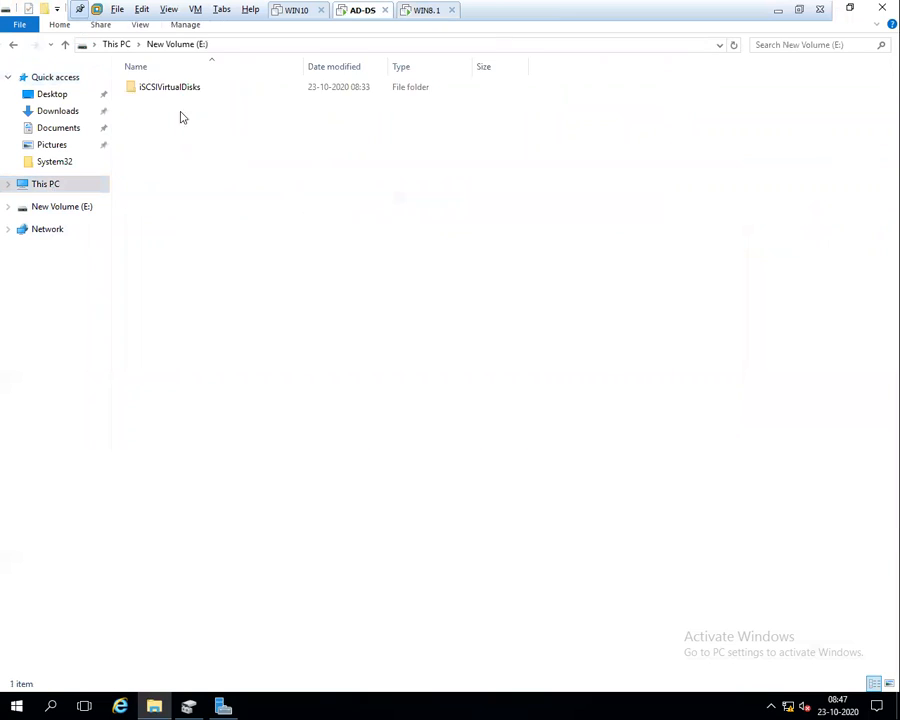
pyautogui.doubleClick(166, 88)
pyautogui.doubleClick(145, 100)
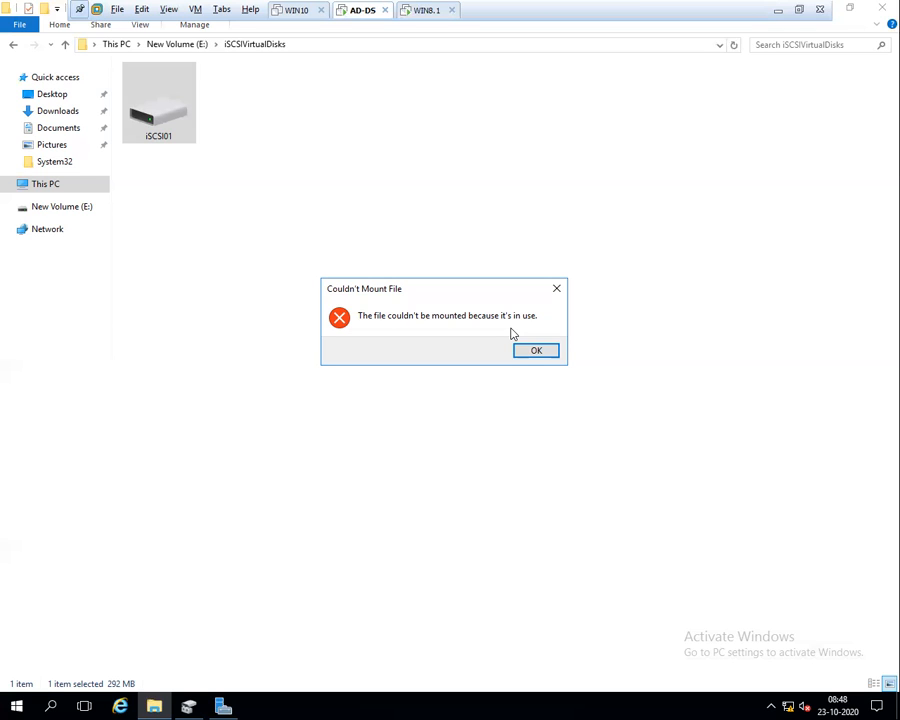
pyautogui.click(521, 355)
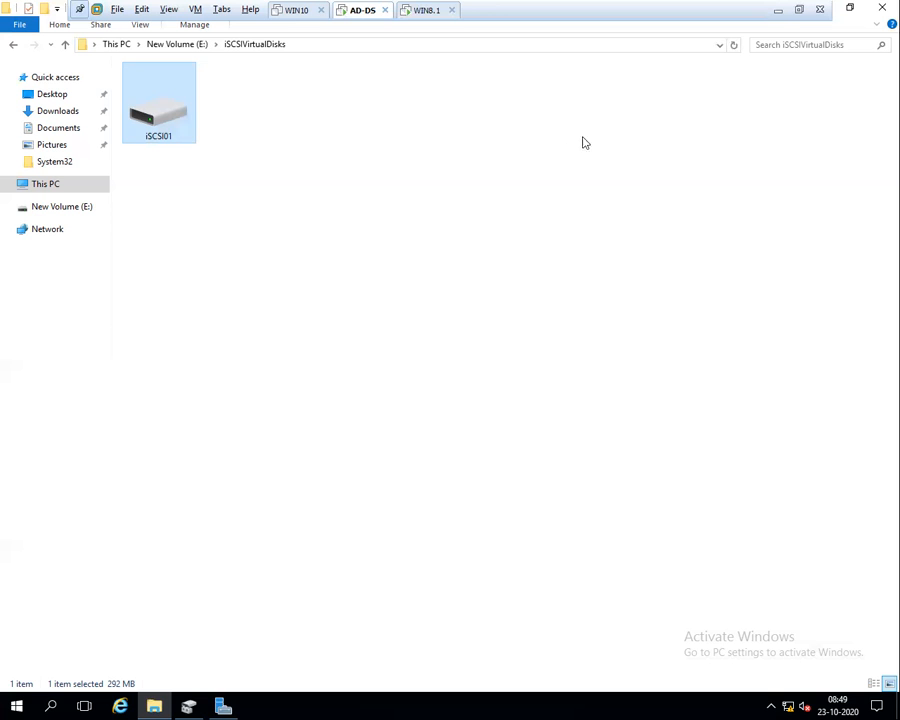
pyautogui.click(778, 12)
# Search the MCSA folder on Software (G:) for 'iscsi' and open iSCSI Steps.jpg
pyautogui.click(98, 706)
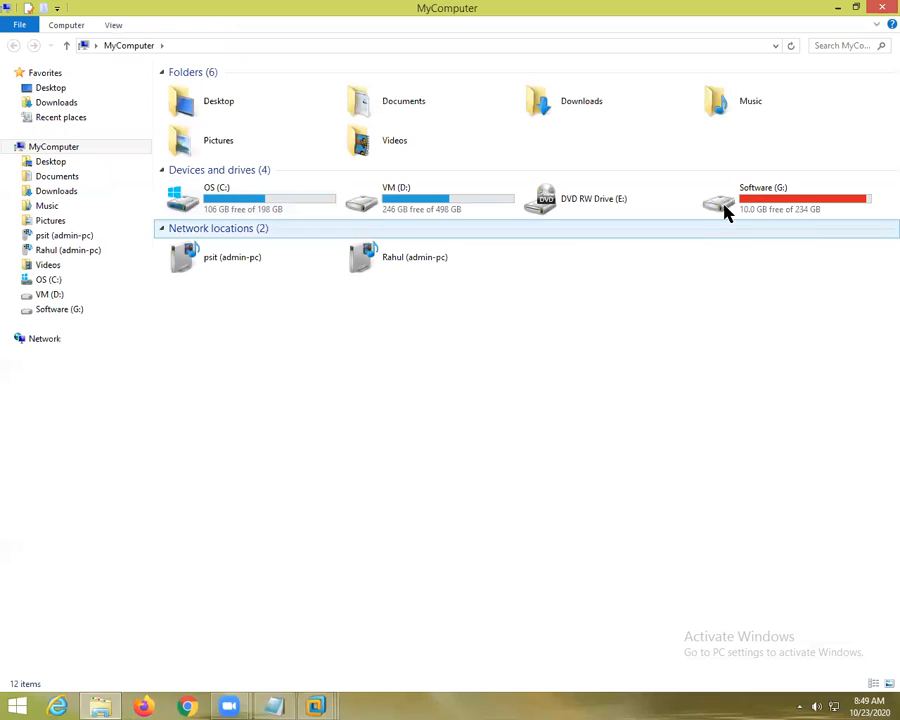
pyautogui.doubleClick(722, 208)
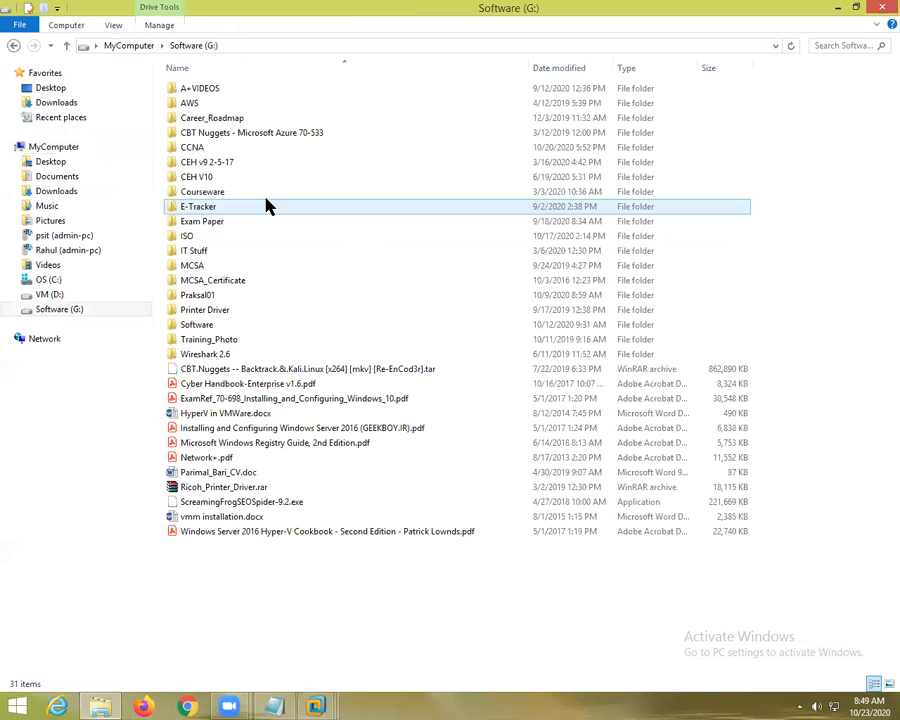
pyautogui.doubleClick(190, 265)
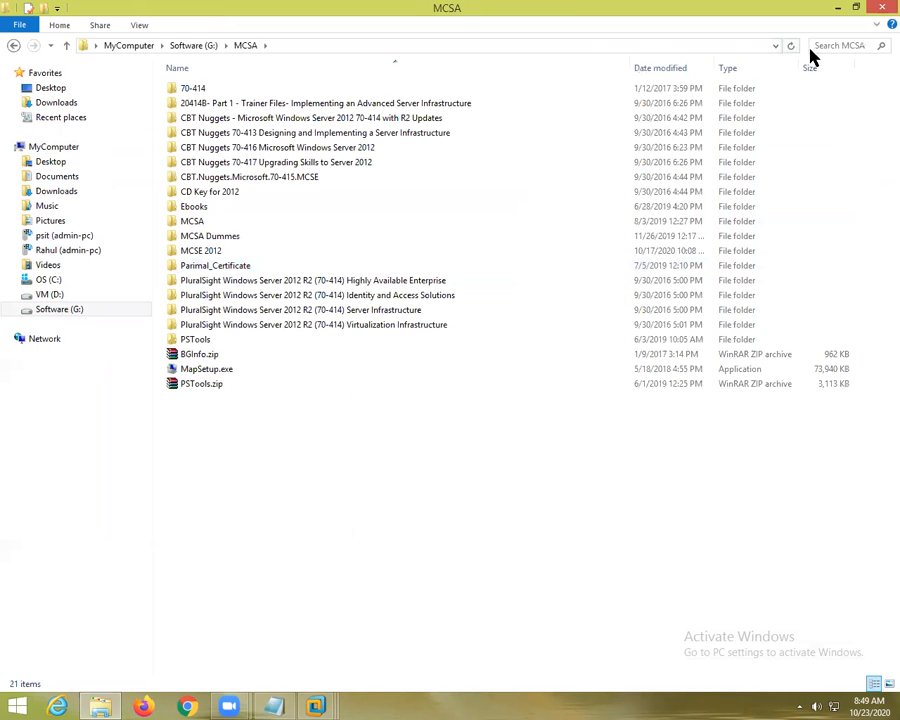
pyautogui.click(830, 43)
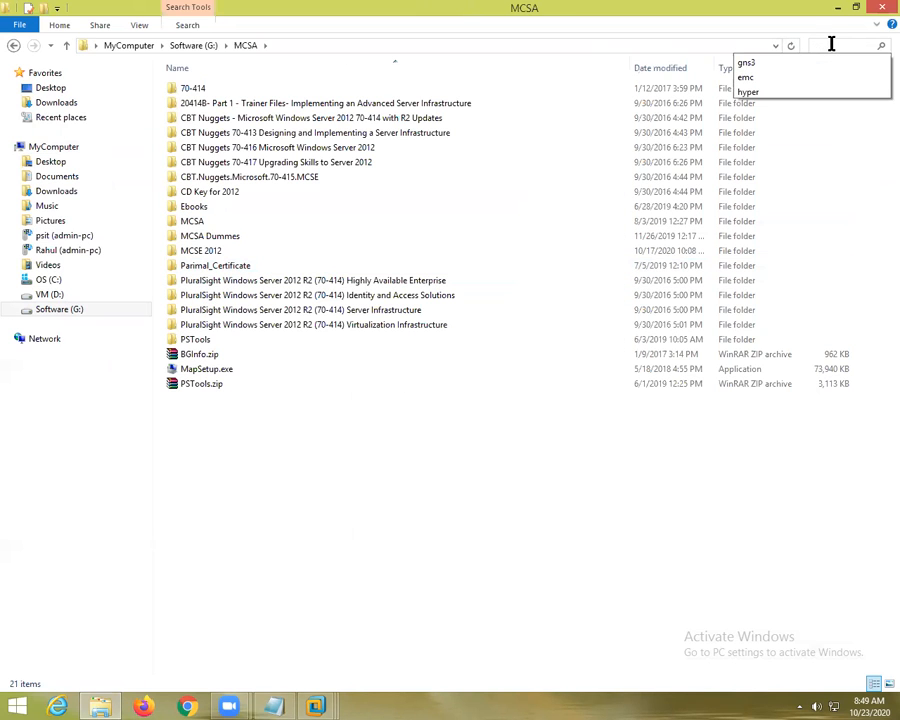
pyautogui.write('iscsi')
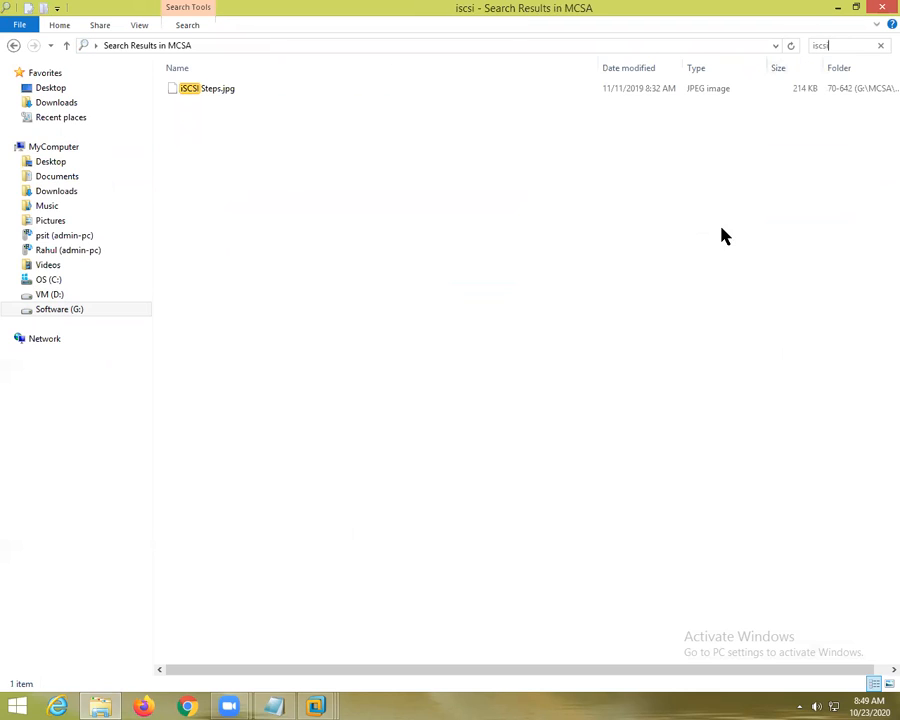
pyautogui.doubleClick(178, 94)
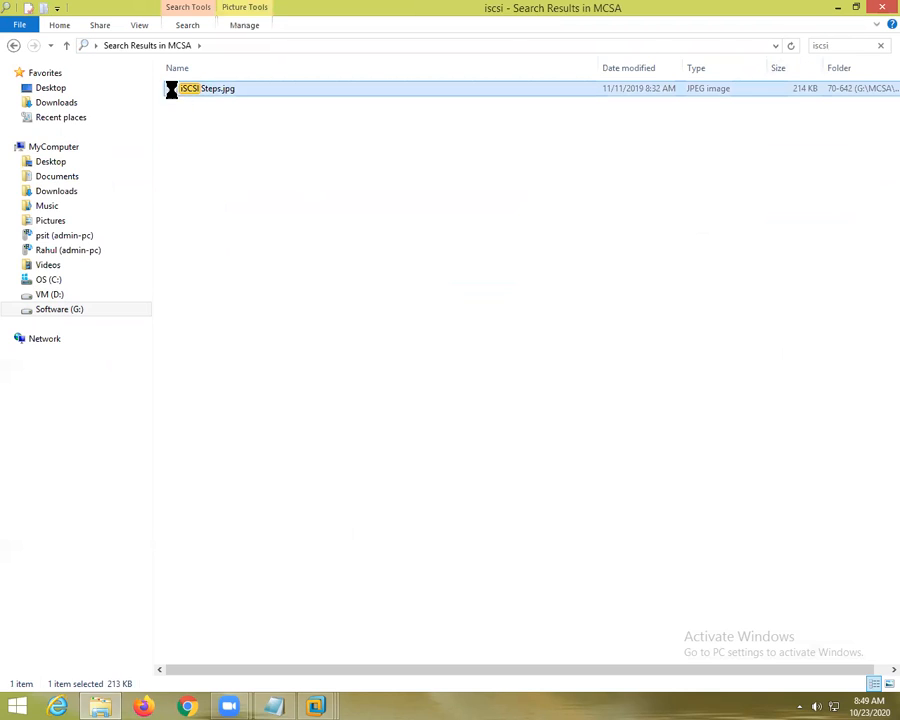